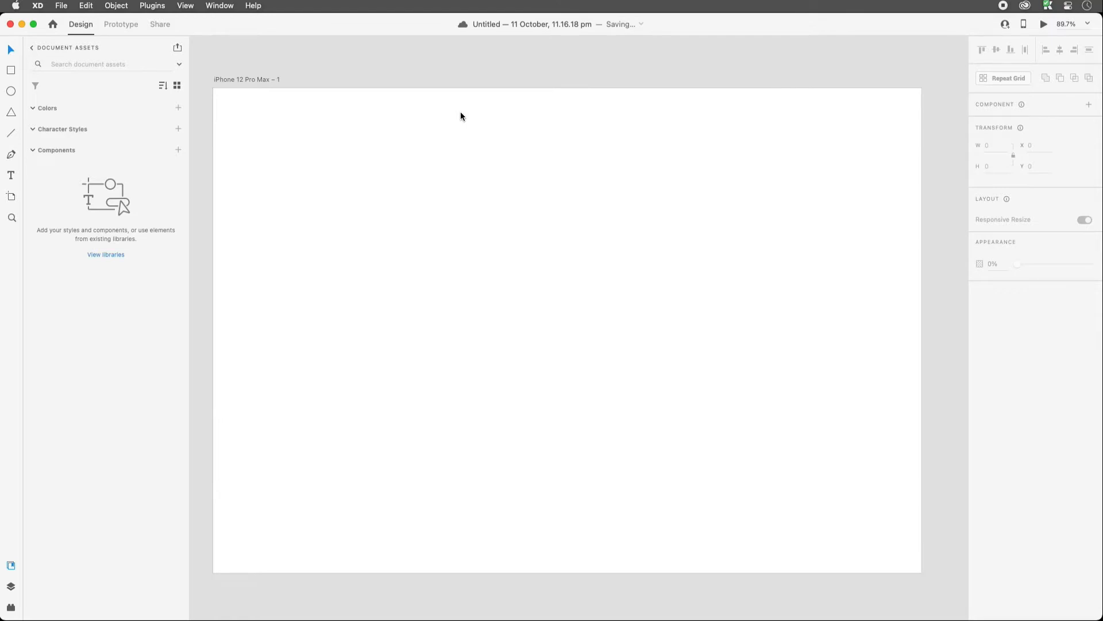
Draw a square about 307 px wide and a circle about 386 px wide overlapping its lower-right corner on the artboard.
click(444, 140)
click(11, 70)
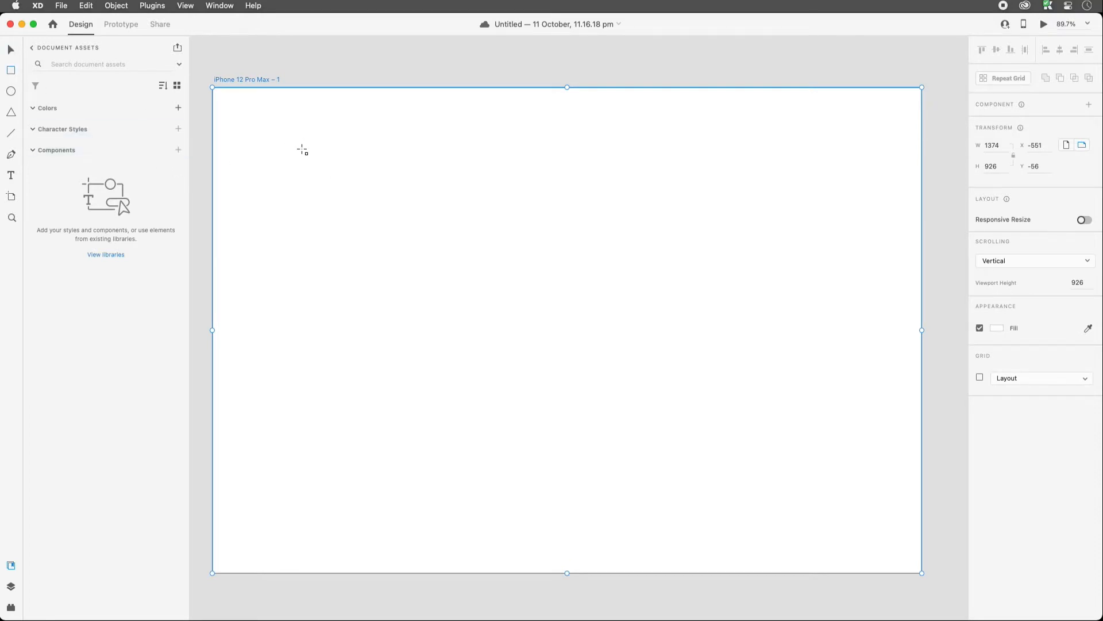
drag(302, 149, 460, 310)
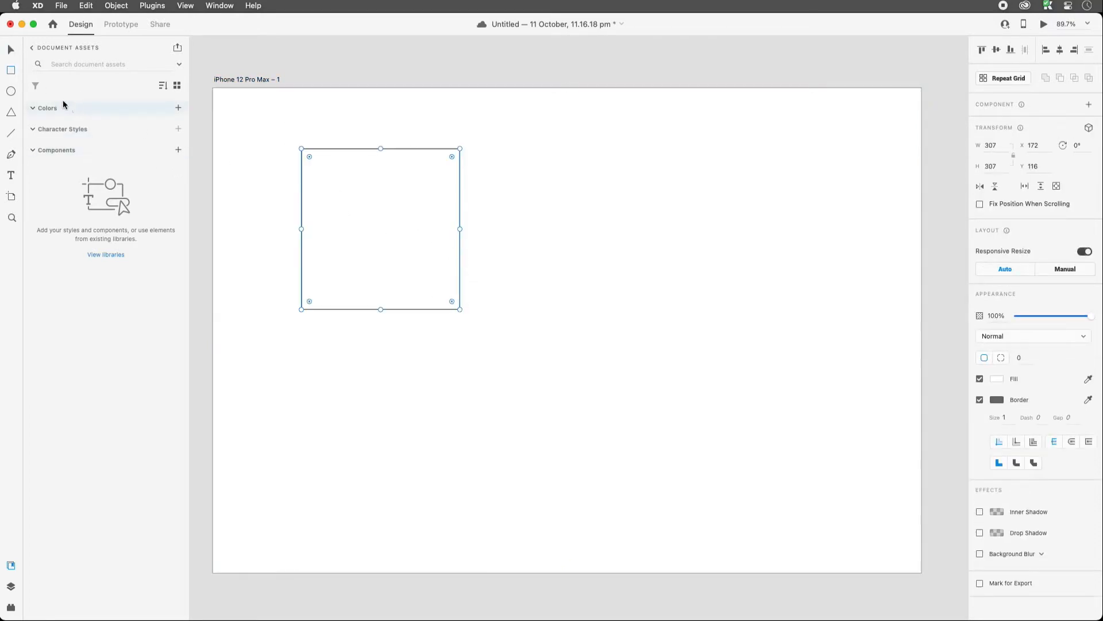
click(11, 91)
drag(567, 405, 366, 202)
key(v)
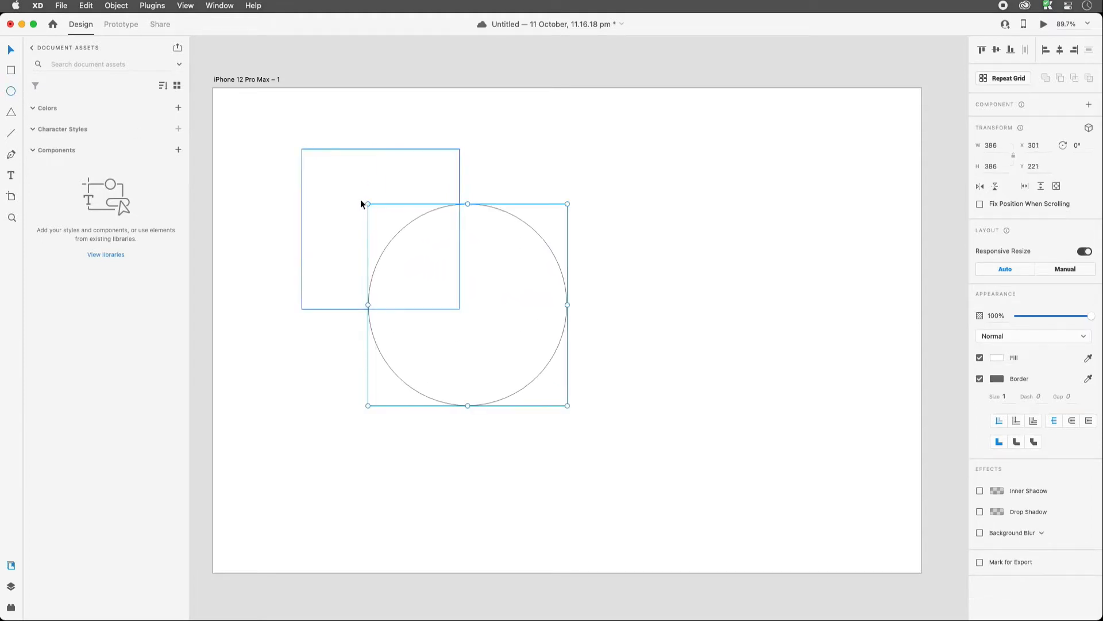
Scale the square and circle down together and place them in the artboard's upper-right corner at about X 1027, Y 20.
shift+click(379, 179)
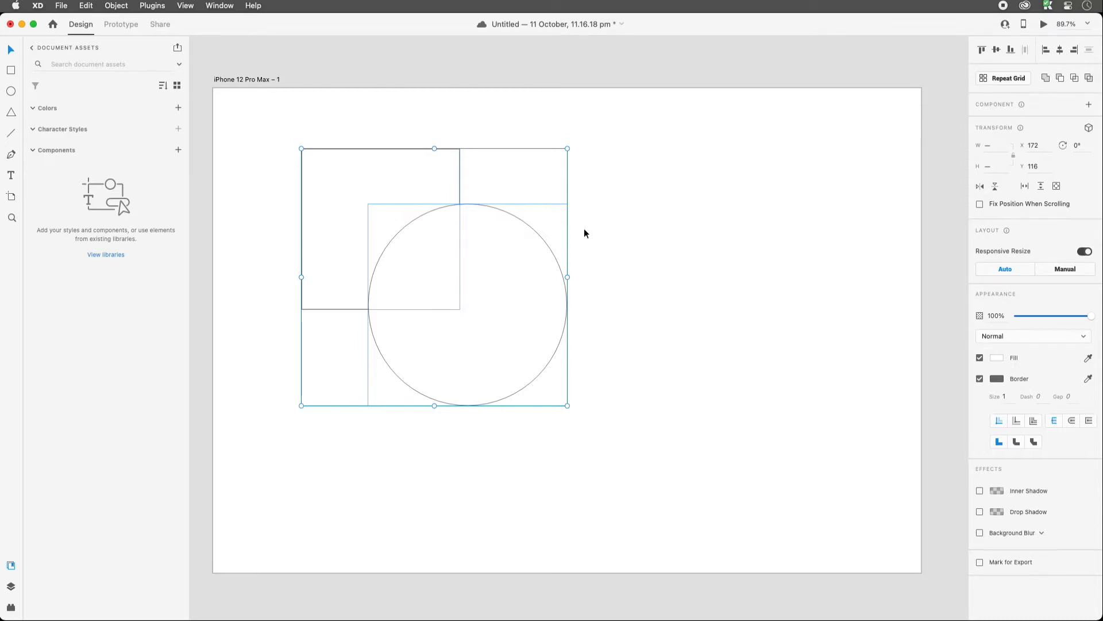
drag(500, 276, 842, 238)
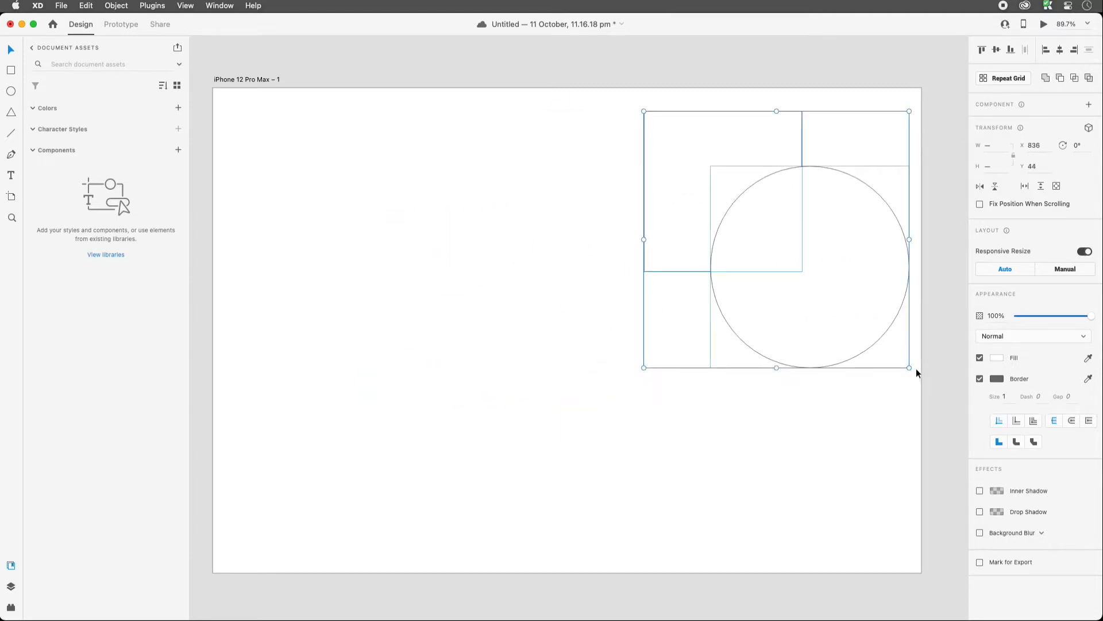
drag(909, 367, 805, 268)
drag(713, 193, 812, 180)
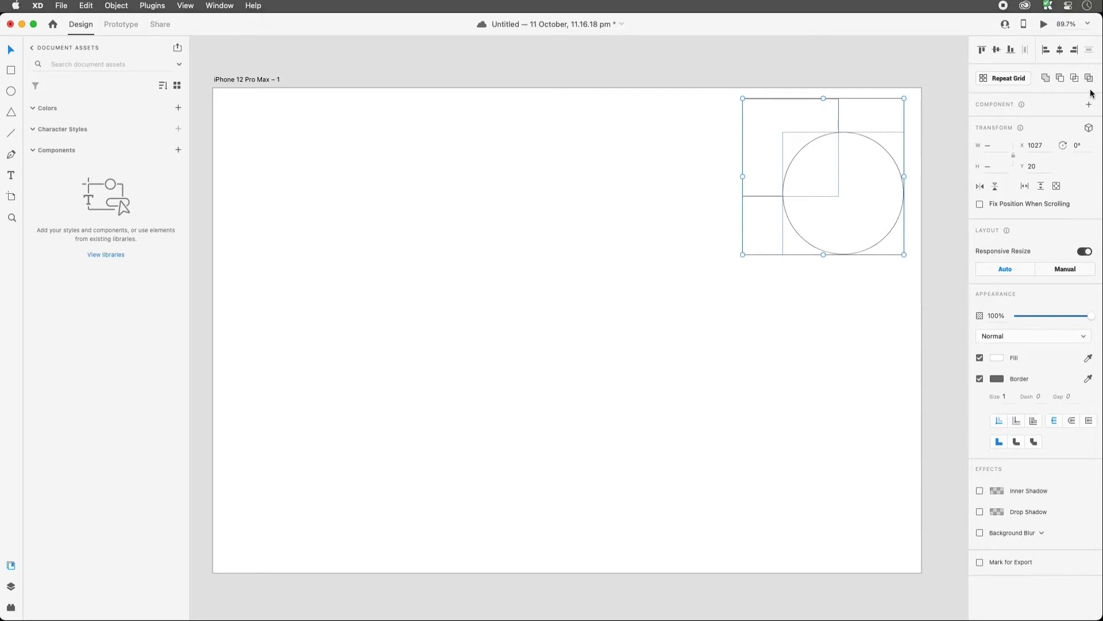
Merge the square and circle into one shape with the Add operation, and undo the merge.
key(alt)
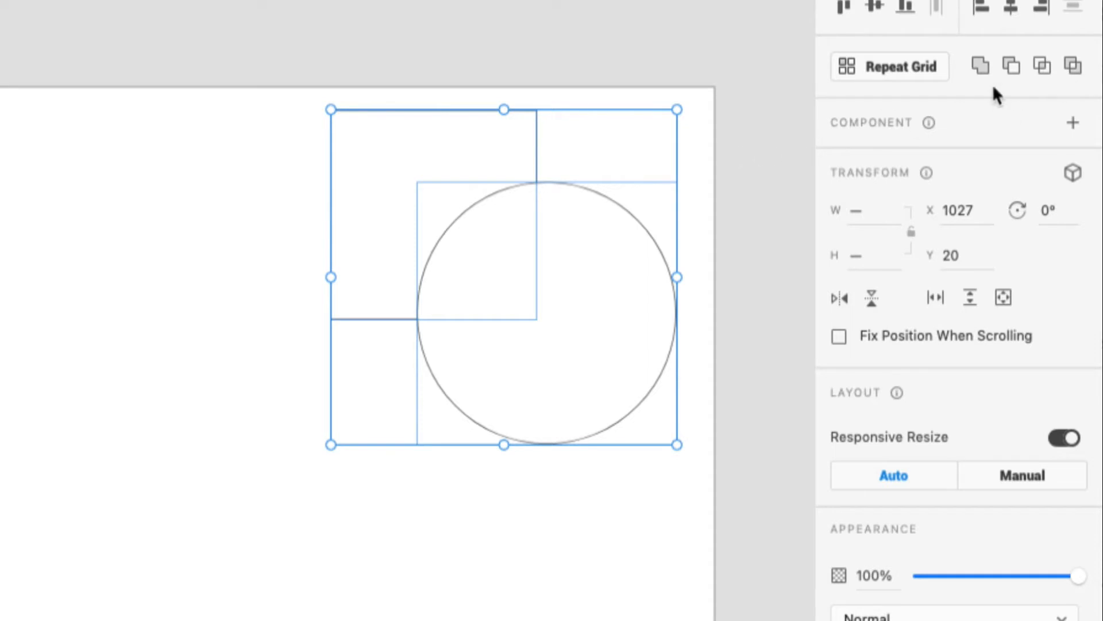
click(981, 66)
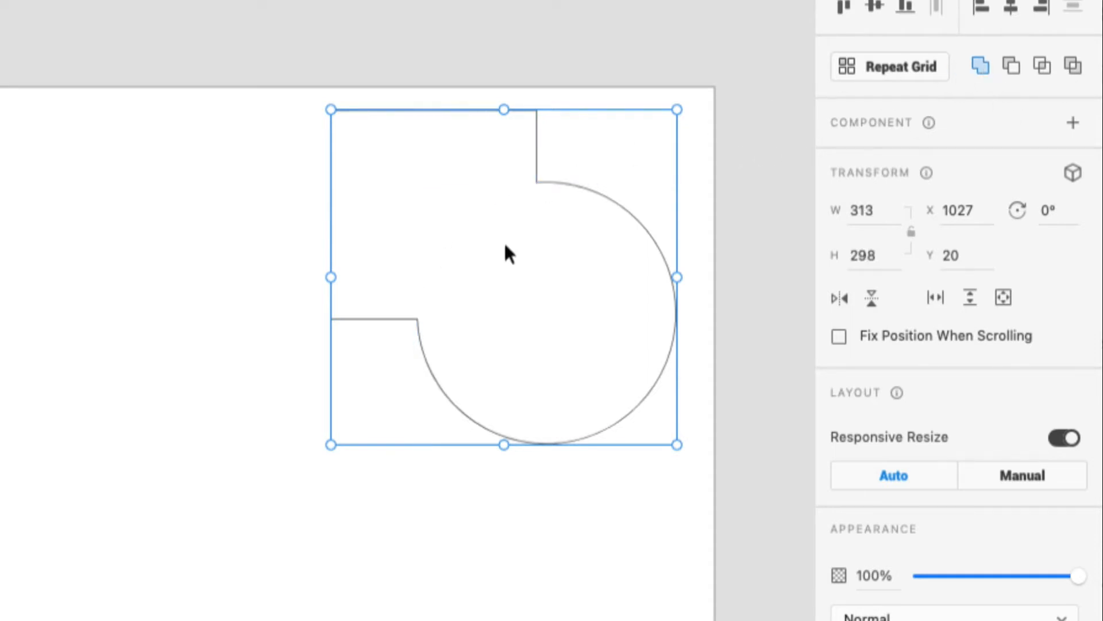
click(259, 270)
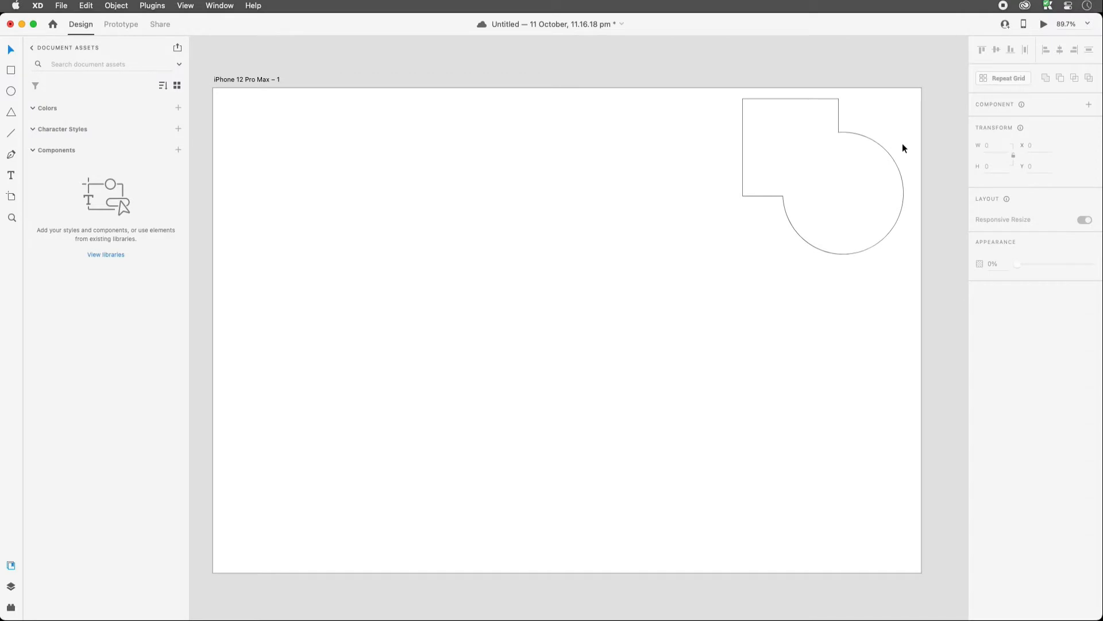
key(super+z)
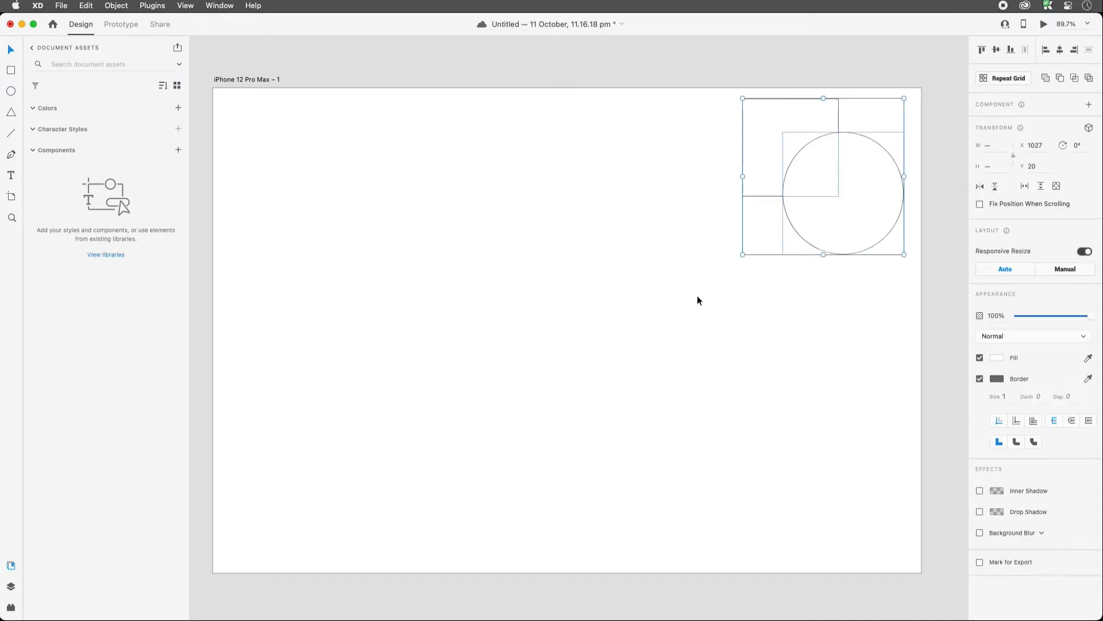
Subtract the circle from the square, and undo the subtraction.
key(Escape)
click(782, 124)
shift+click(856, 161)
click(1061, 77)
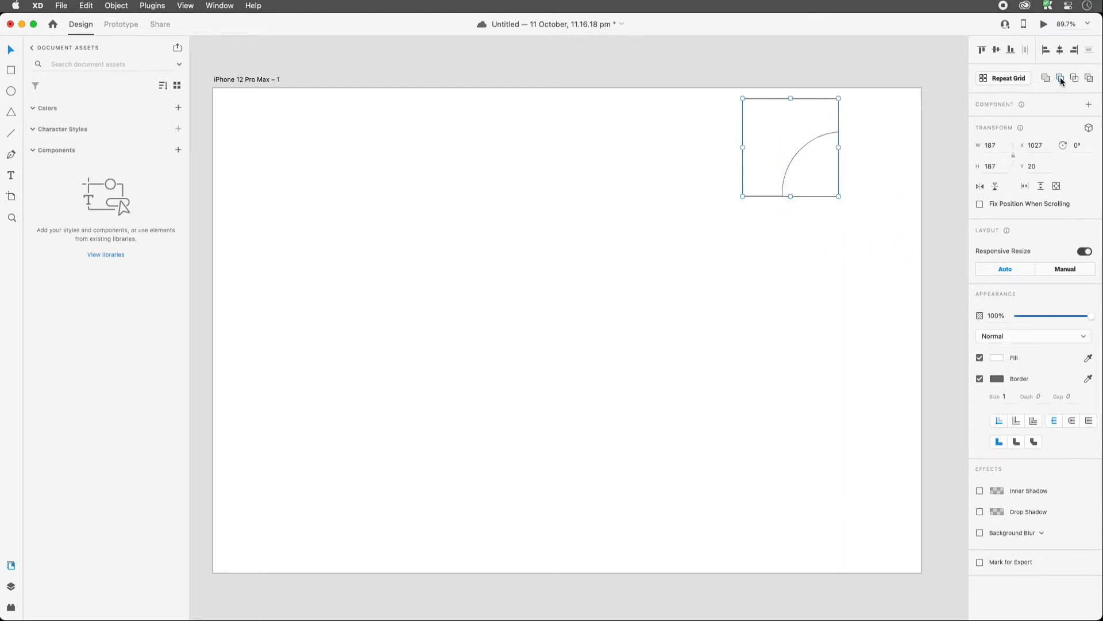
click(873, 195)
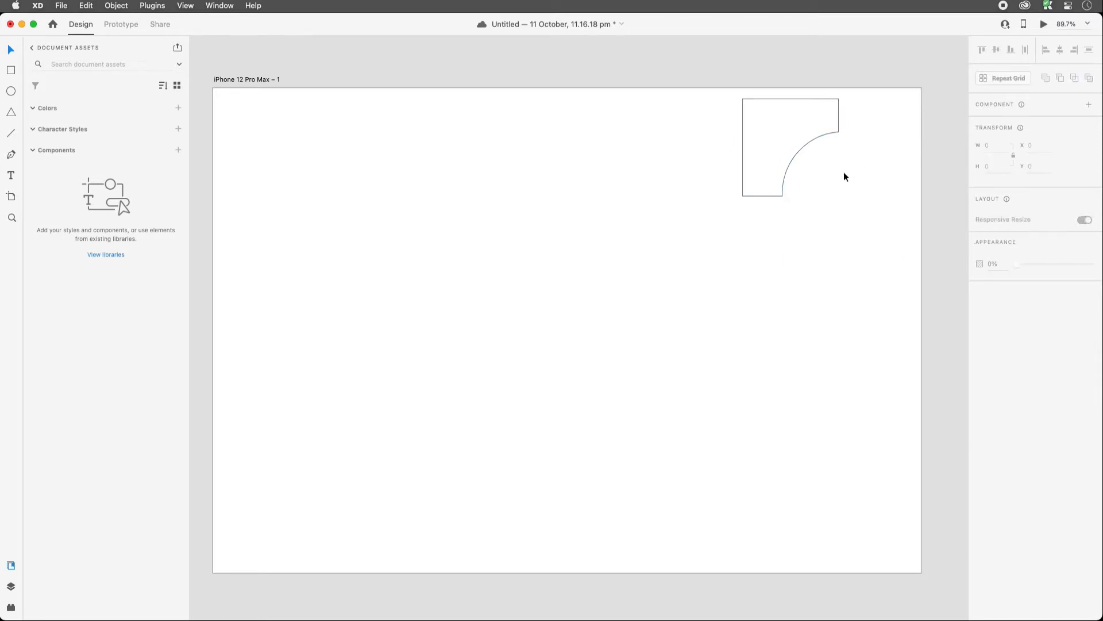
key(super+z)
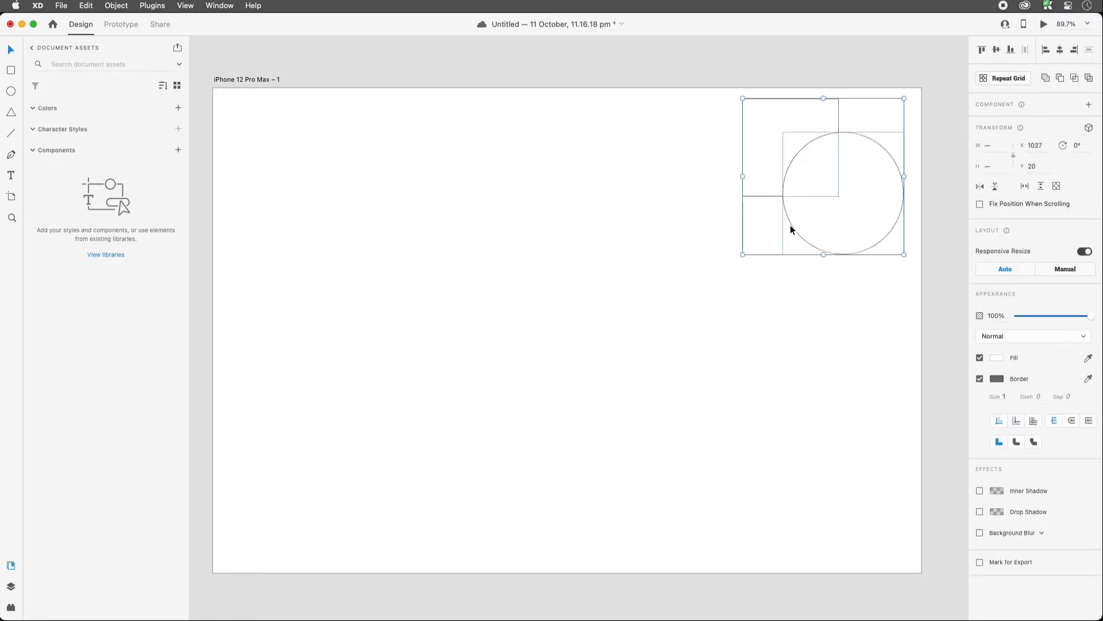
Intersect the circle and square to keep only their shared area, and undo the intersection.
click(793, 269)
click(826, 167)
shift+click(786, 119)
click(1075, 79)
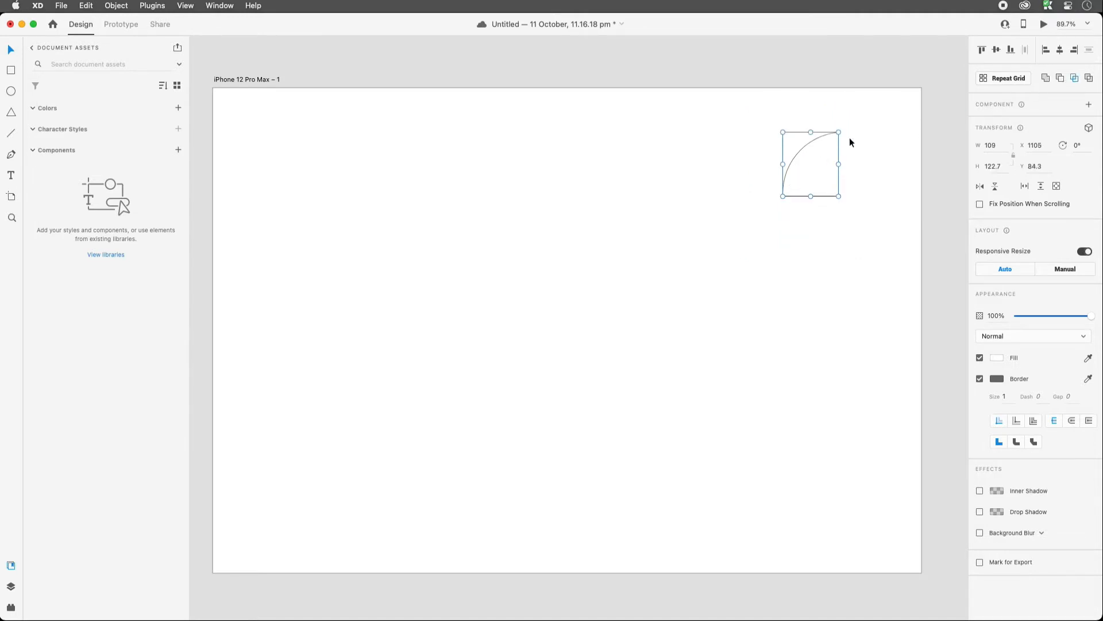
key(super+z)
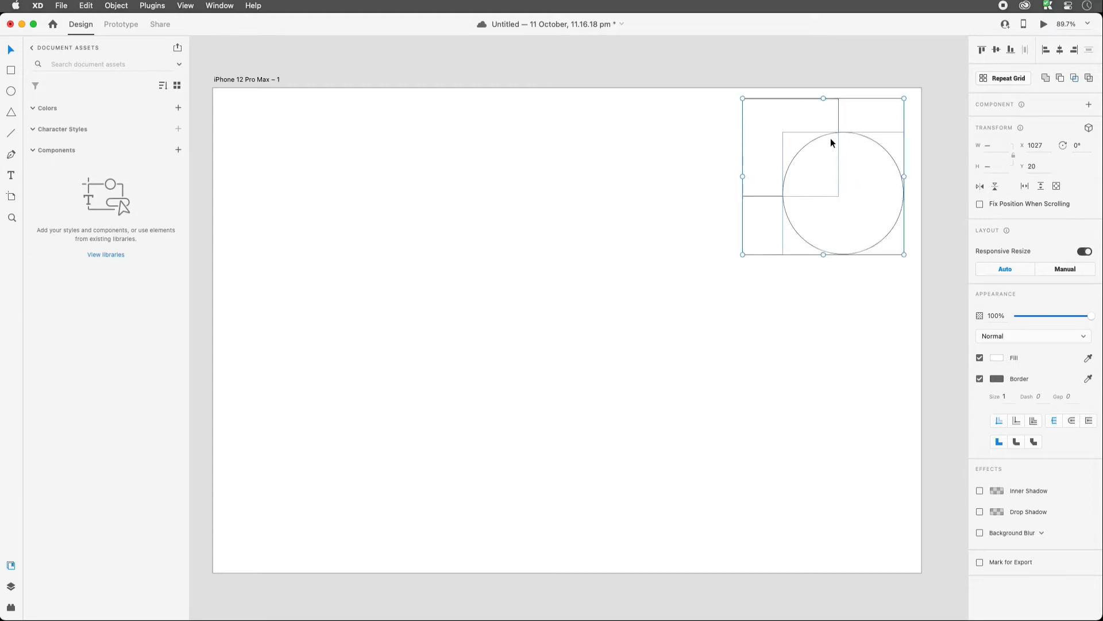
Combine the square and circle with the Exclude Overlap operation.
click(702, 298)
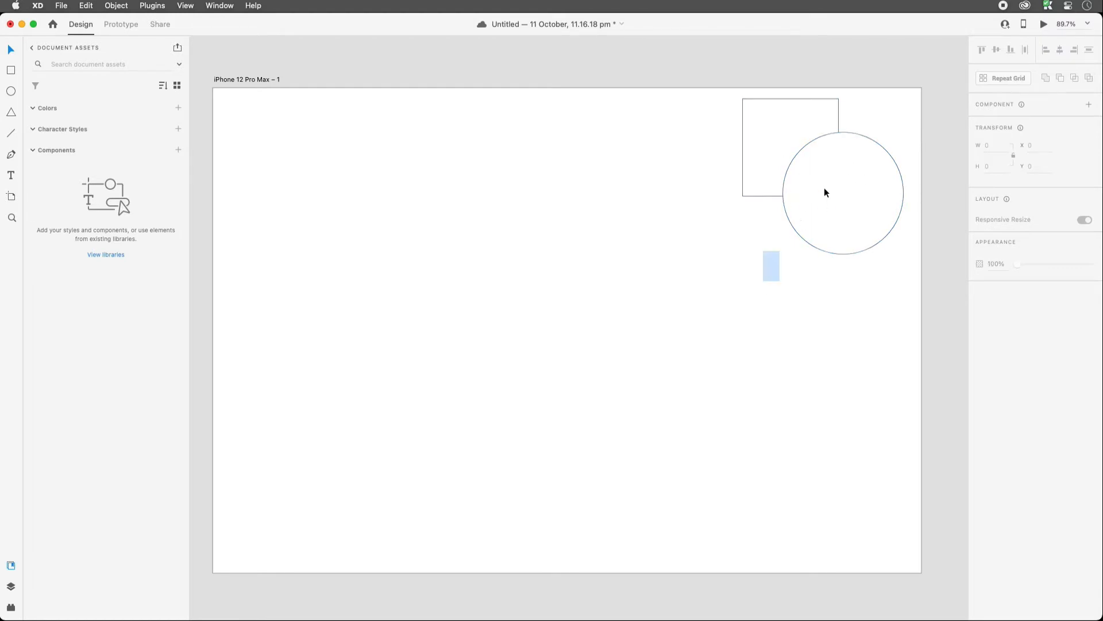
key(super+a)
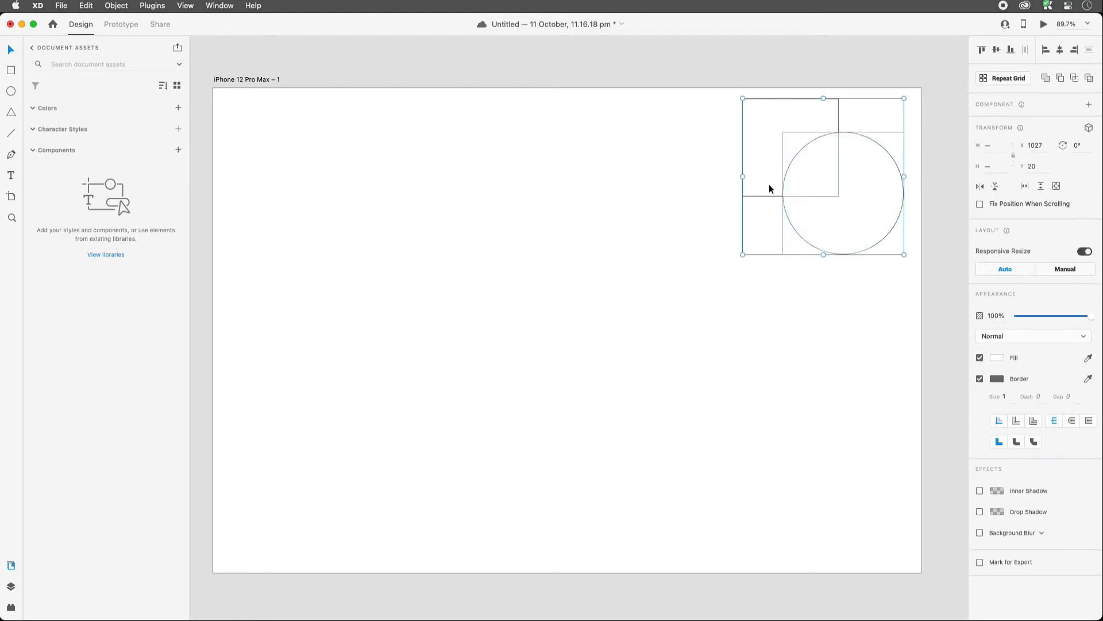
click(1089, 78)
click(809, 174)
click(817, 176)
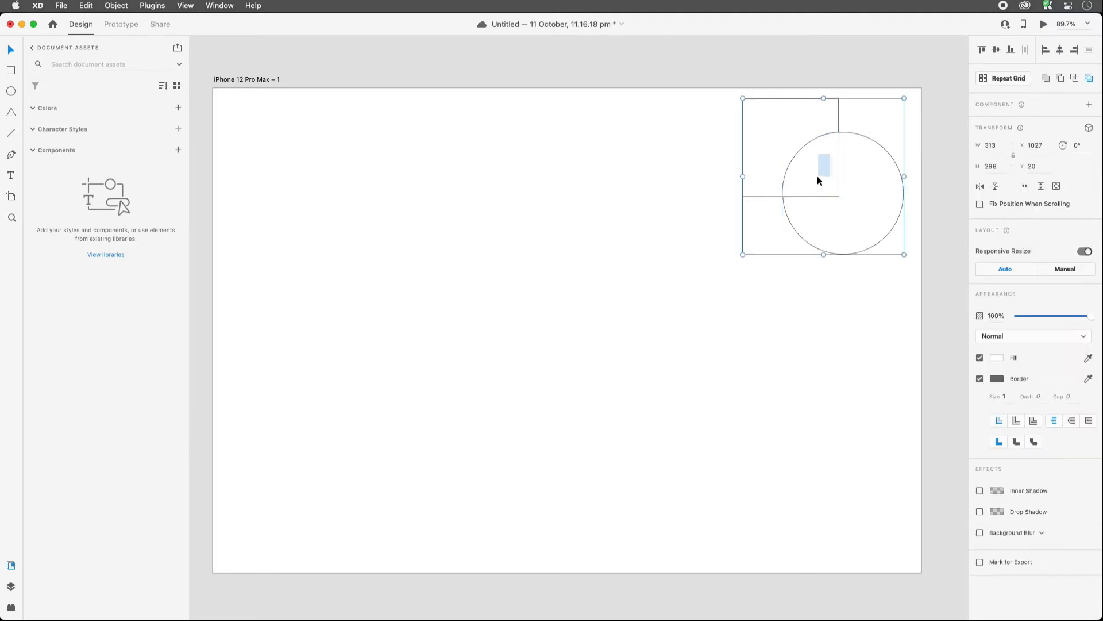
click(808, 174)
click(880, 177)
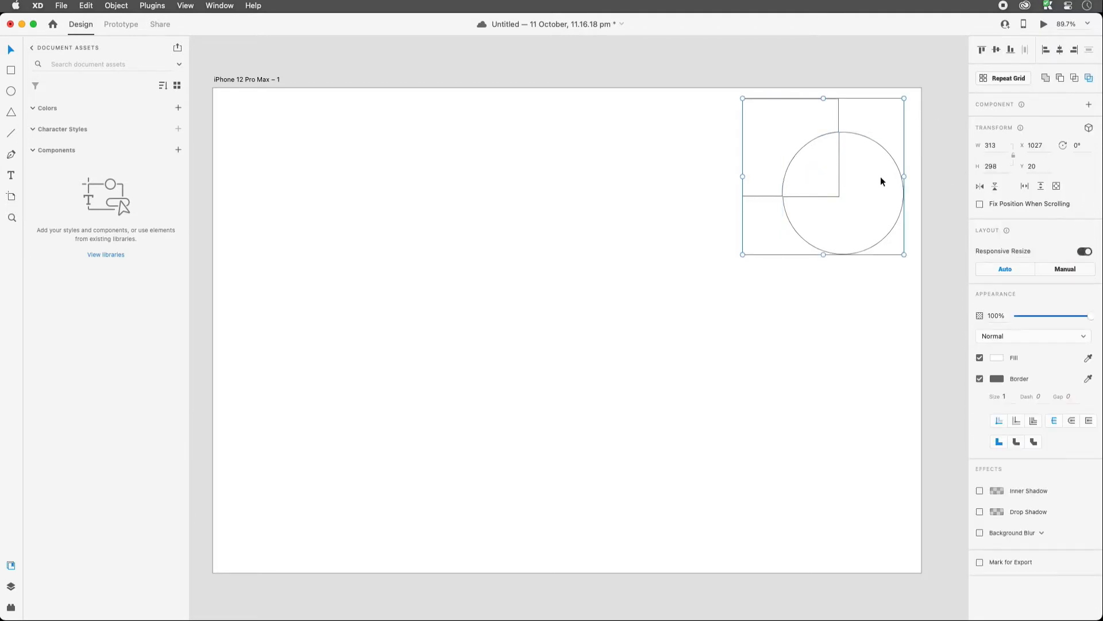
Fill the combined square and circle shape with red and turn off its border.
click(997, 357)
drag(932, 348, 945, 301)
click(800, 274)
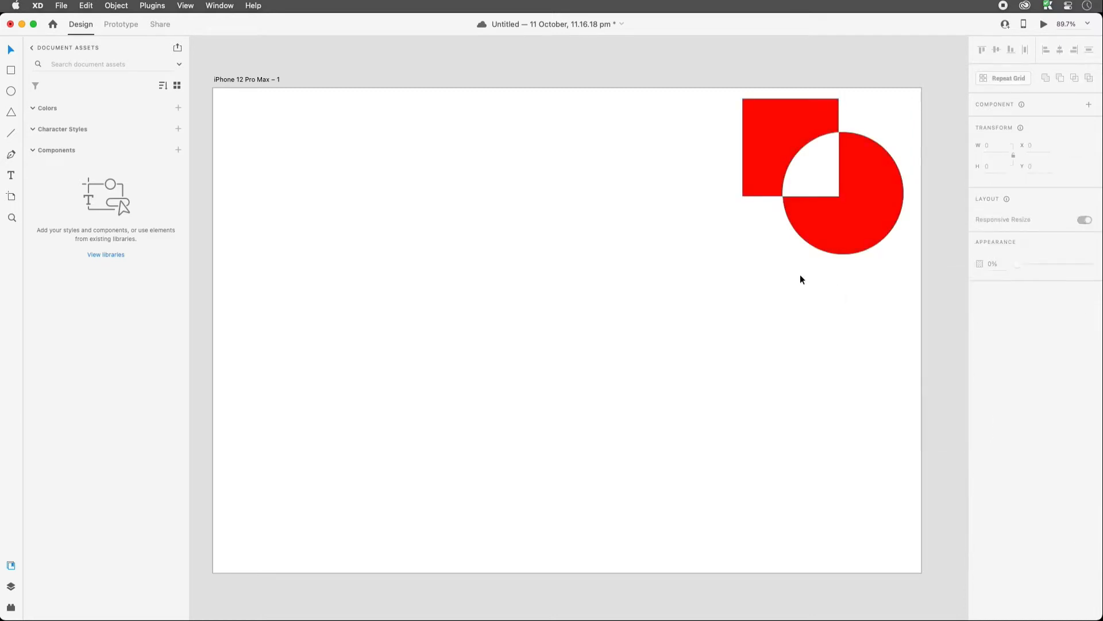
click(857, 231)
click(980, 378)
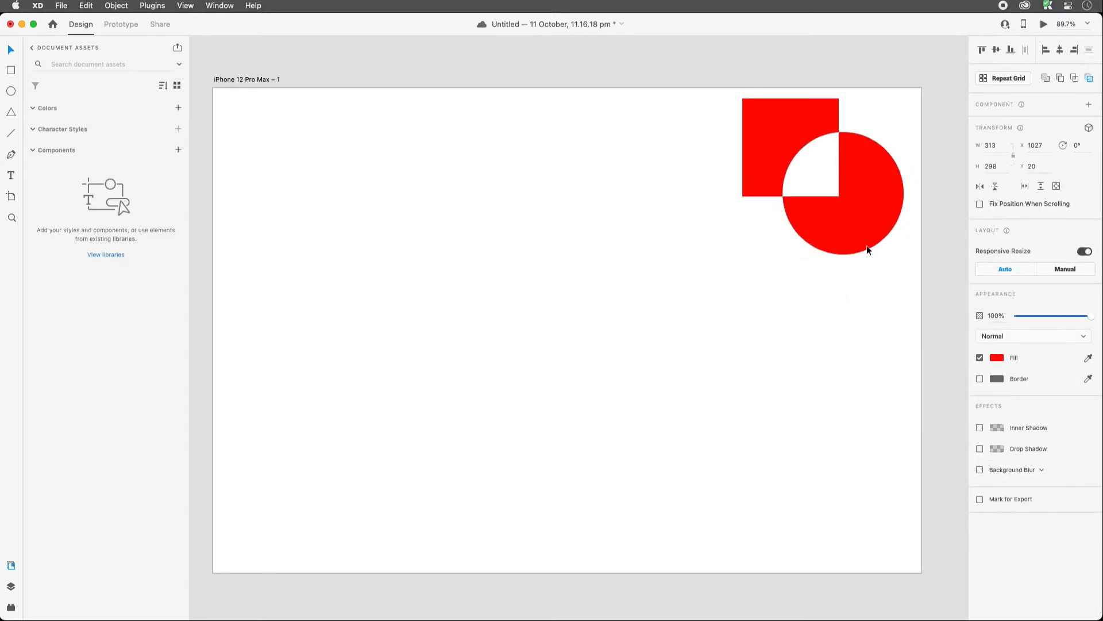
Move the red combined shape toward the middle of the artboard and delete it.
drag(866, 248, 610, 340)
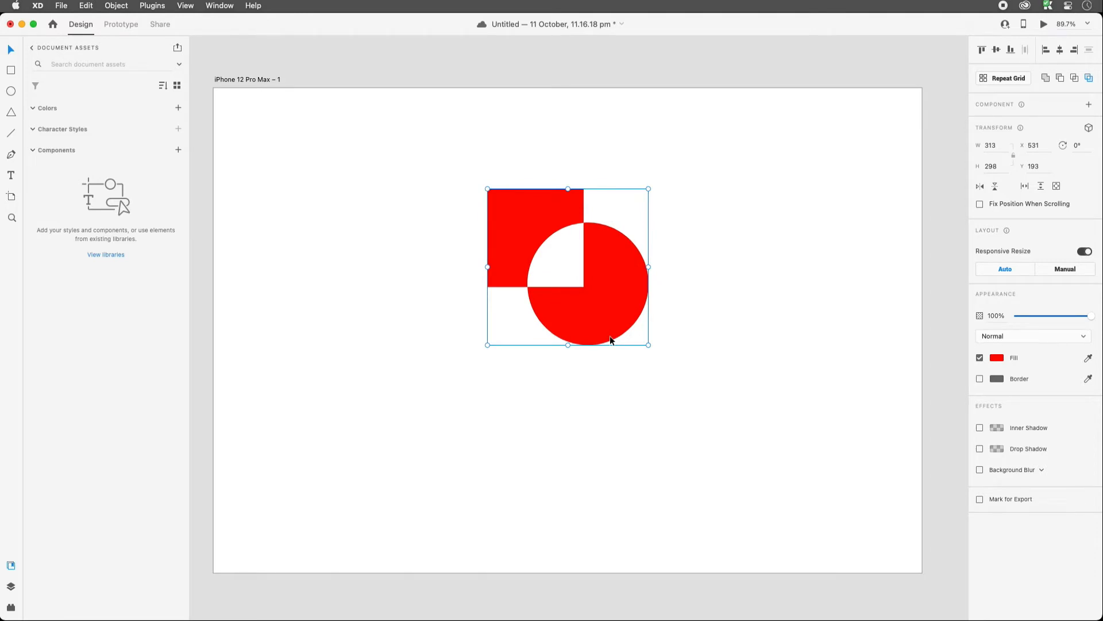
key(Delete)
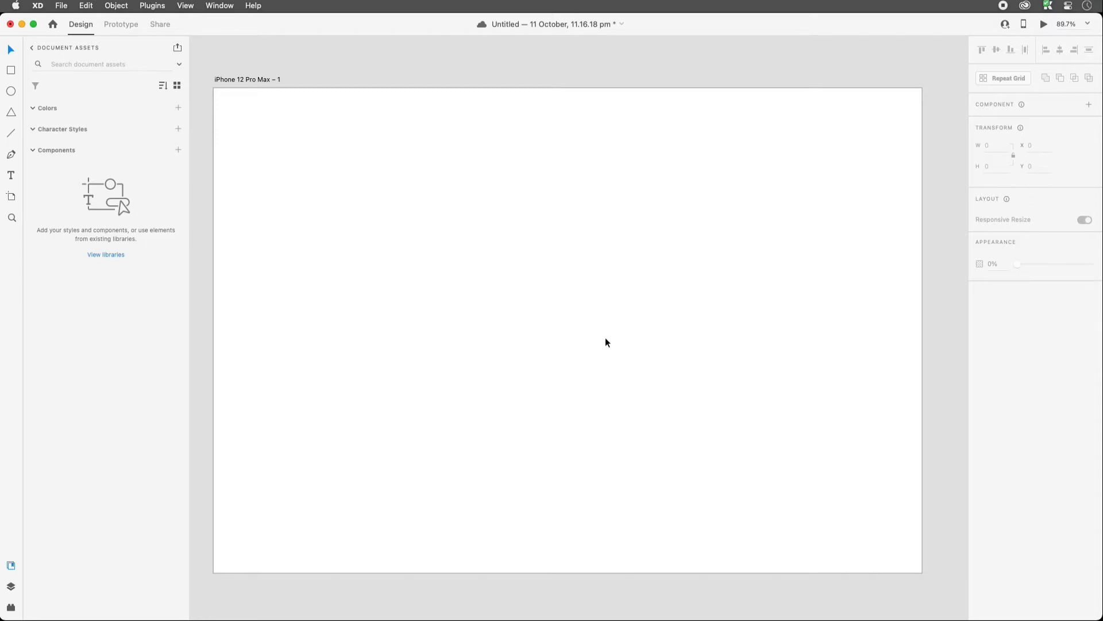
Draw a circle about 245 px wide and a long horizontal rectangle overlapping the circle's right side.
click(11, 91)
mouse_move(356, 225)
mouse_down()
mouse_move(443, 313)
mouse_move(481, 375)
mouse_up()
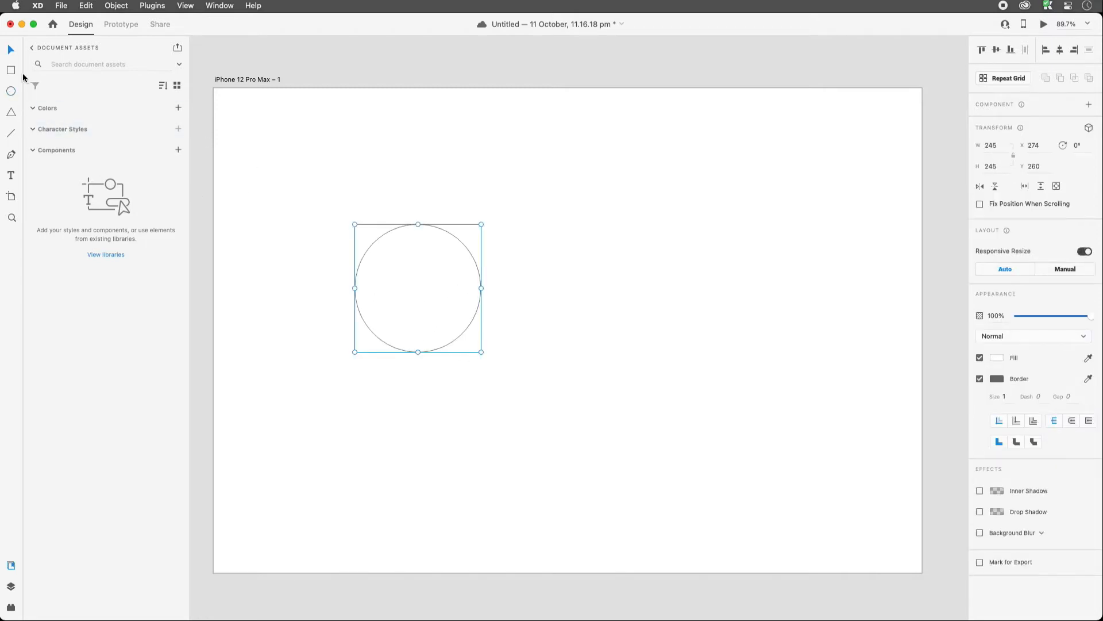
click(11, 69)
drag(448, 250, 676, 306)
click(583, 368)
Align the circle and rectangle to their vertical middle and merge them into one key outline with Add.
drag(594, 357, 426, 257)
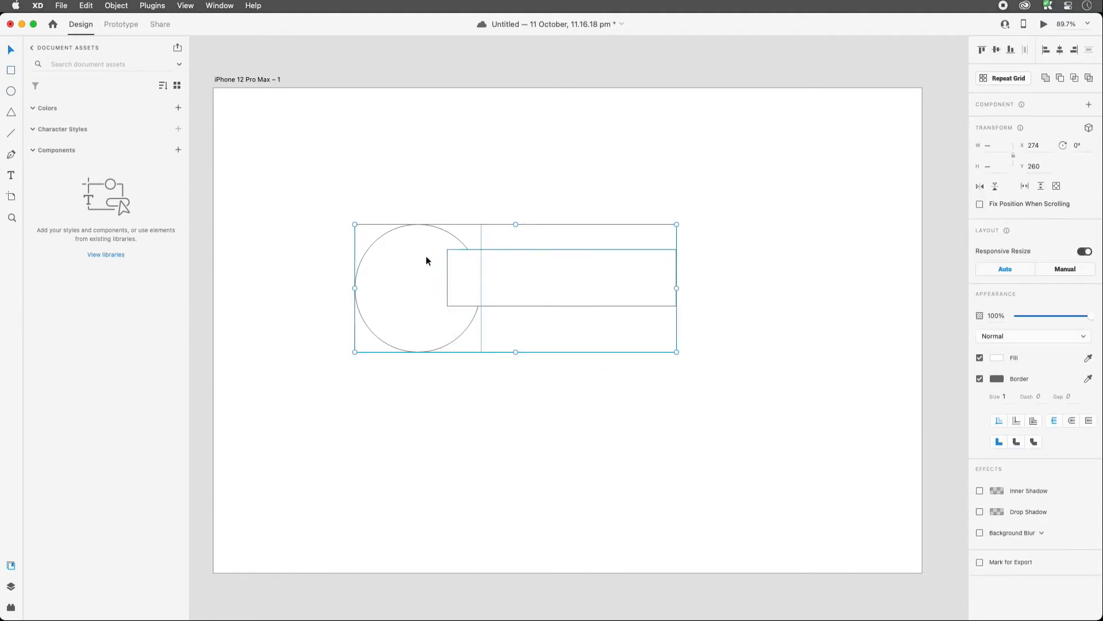
click(997, 52)
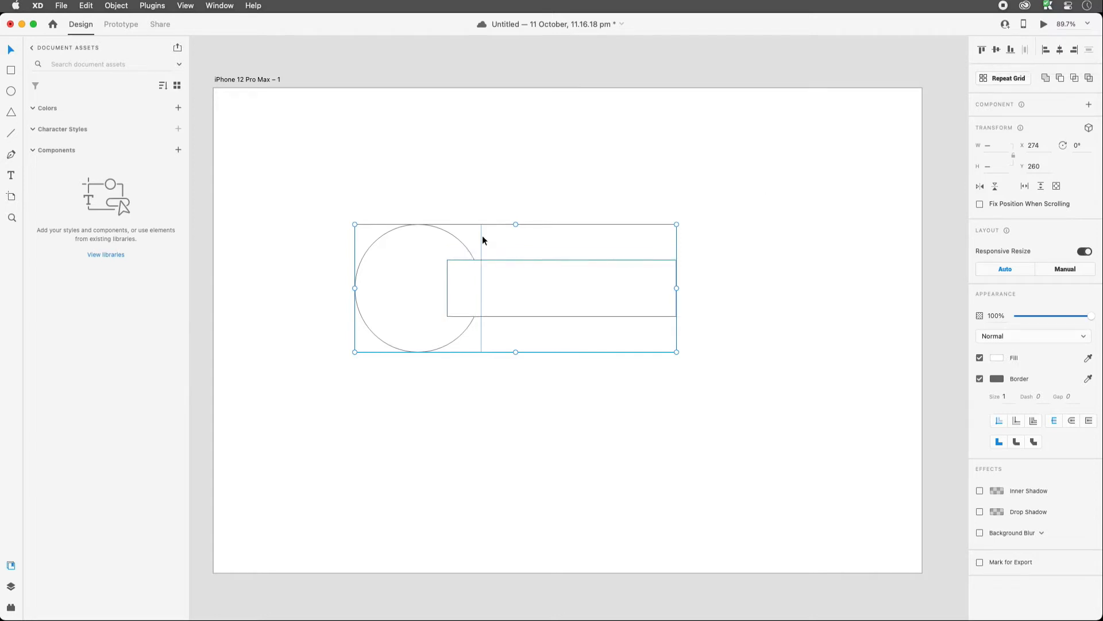
click(1047, 78)
click(568, 188)
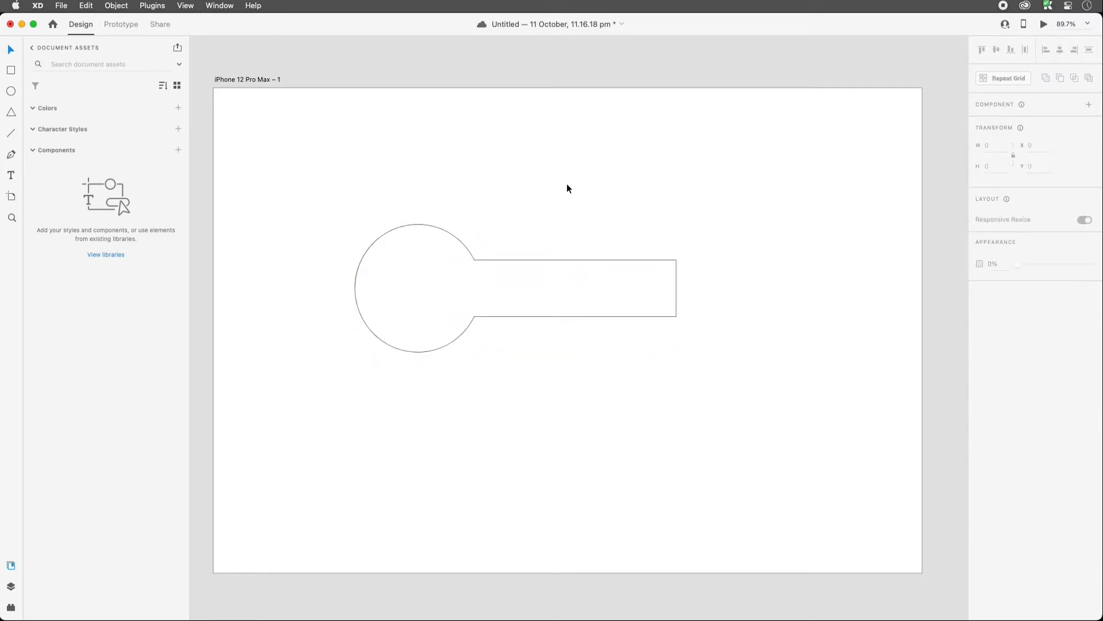
Draw a small circle about 70 px wide inside the key's round head.
click(571, 281)
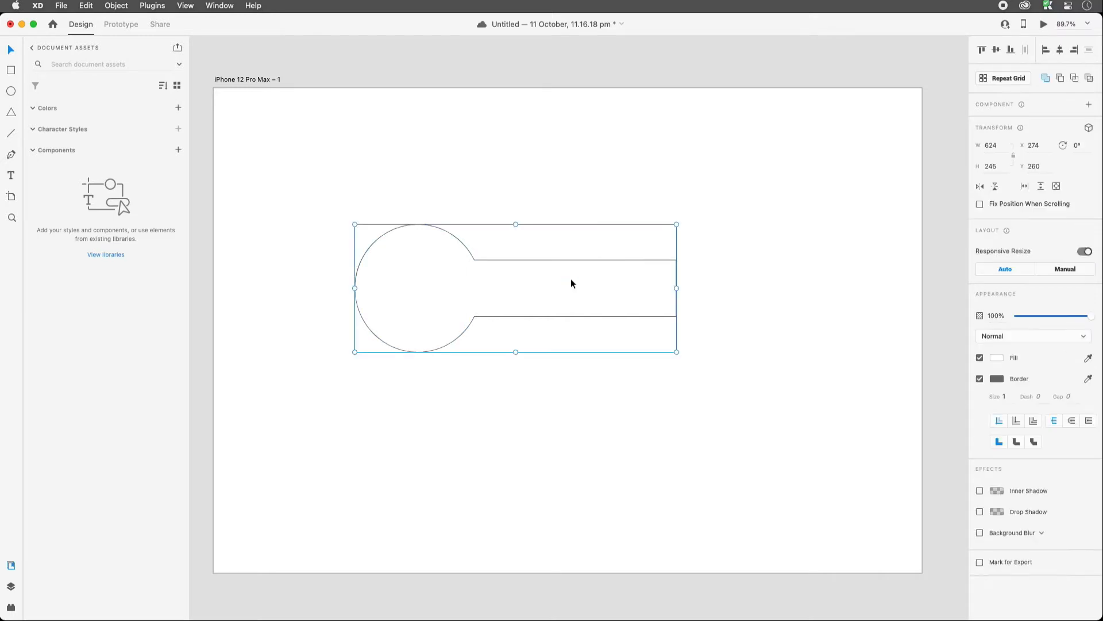
click(11, 91)
drag(401, 263, 441, 318)
key(v)
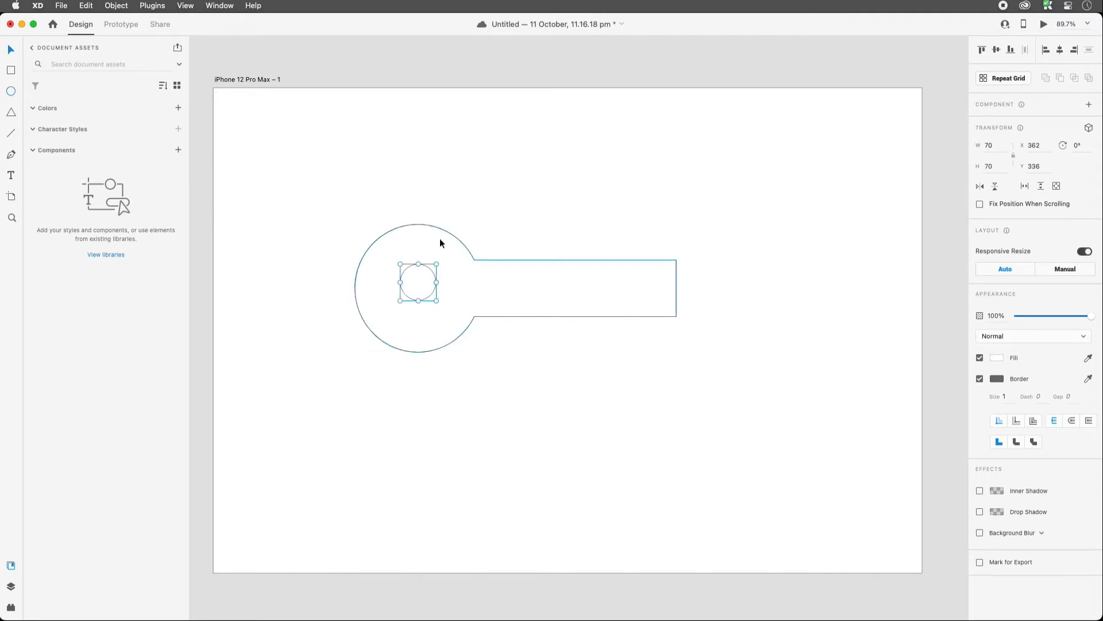
Reposition the small circle within the key's head and align it to the key's vertical middle.
shift+click(440, 238)
click(417, 278)
drag(417, 278, 414, 278)
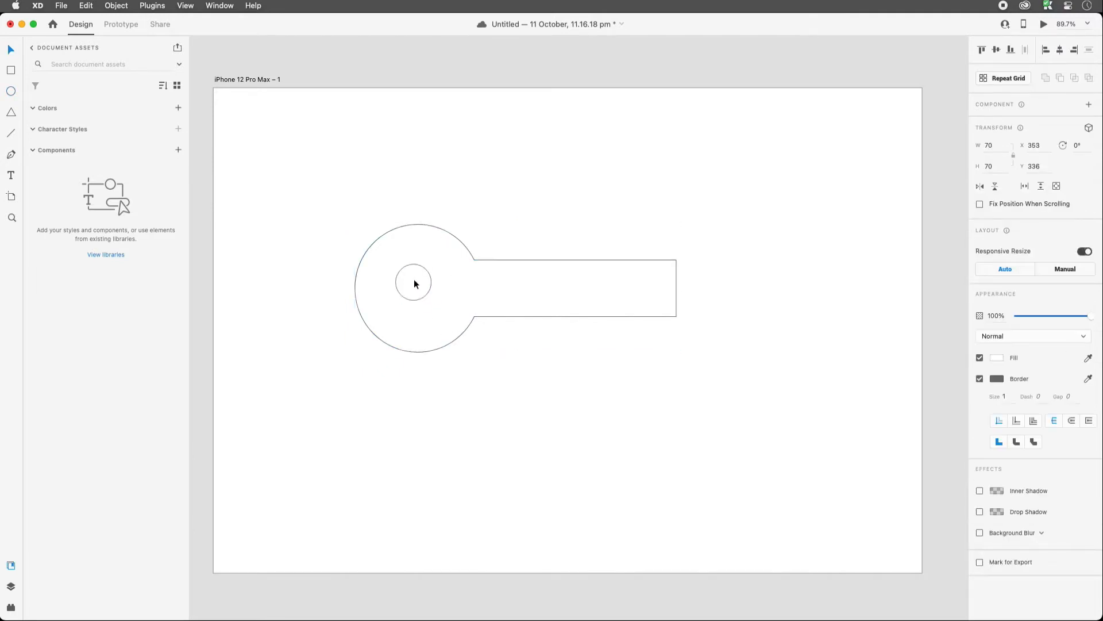
shift+click(432, 238)
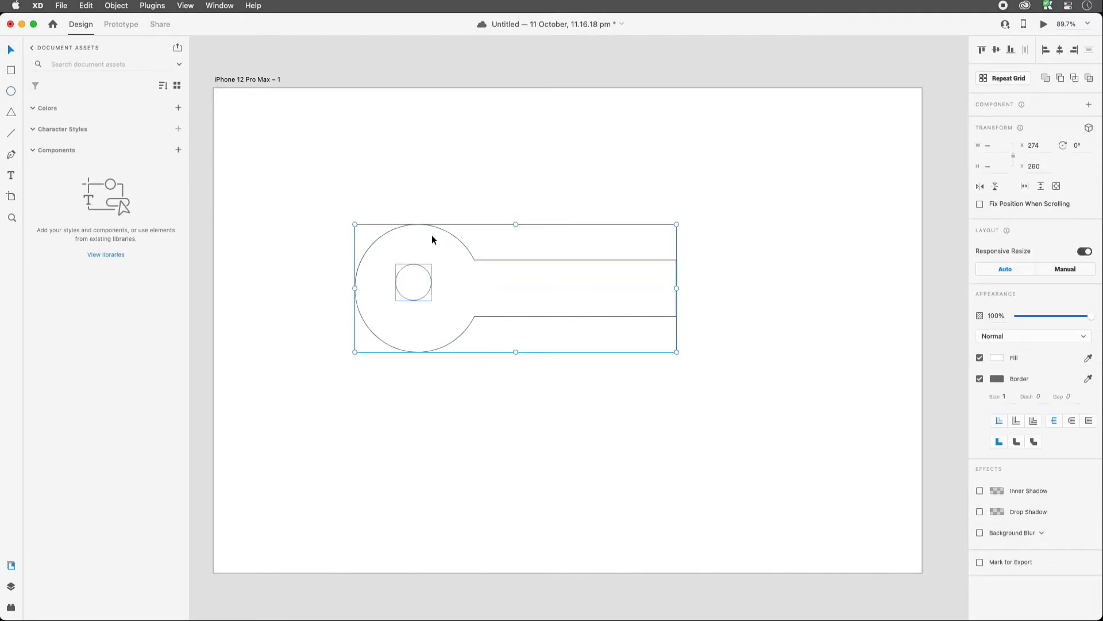
click(997, 51)
key(Escape)
Subtract the small circle from the key outline to cut a hole in its head.
click(415, 291)
shift+click(422, 239)
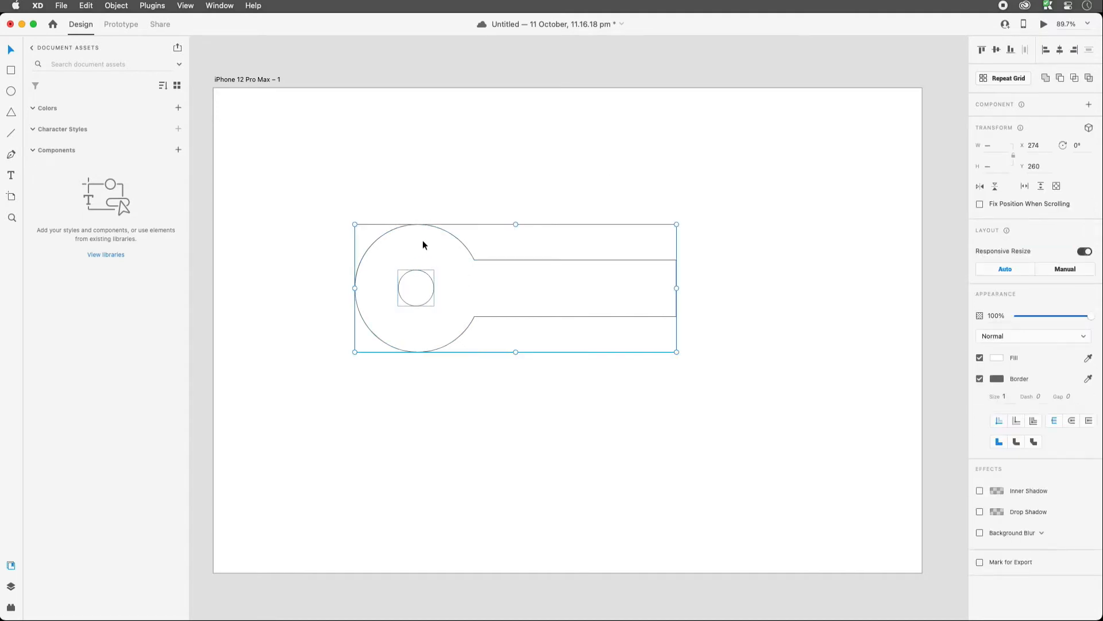
click(1061, 79)
click(398, 395)
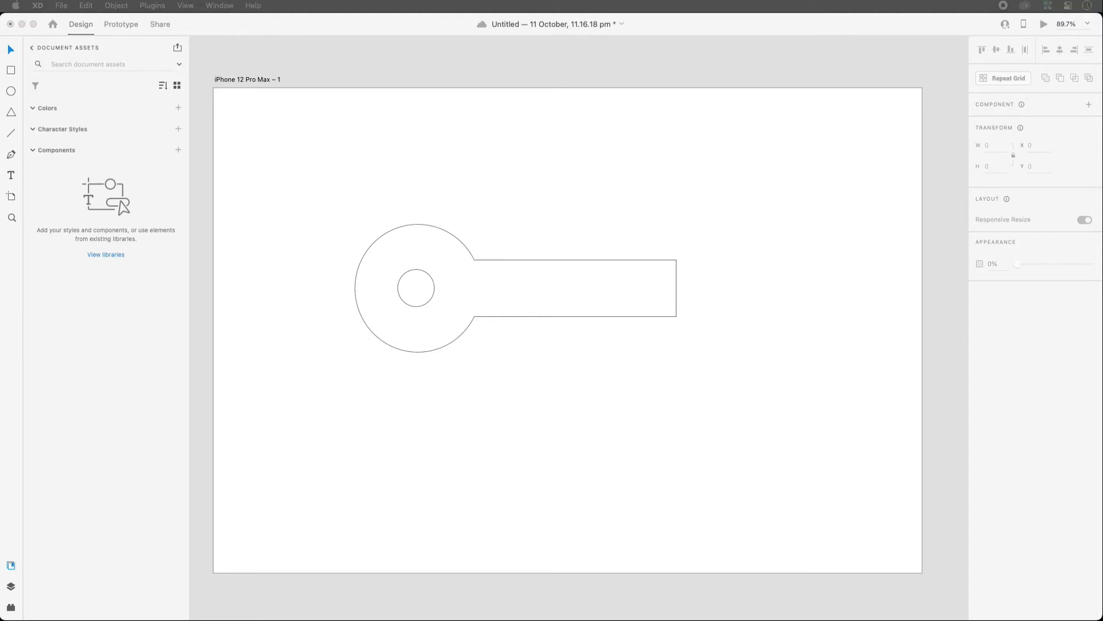
Draw a narrow upright rectangle about 16 by 81 px across the lower edge of the key's shaft.
click(533, 207)
click(519, 286)
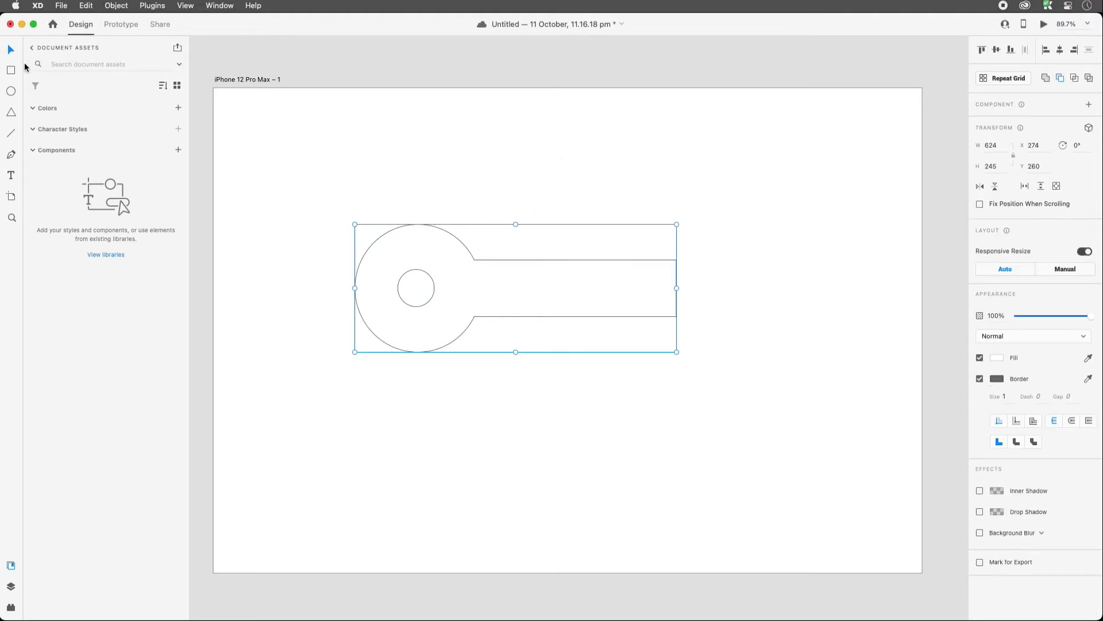
click(11, 70)
drag(524, 330, 534, 288)
key(z)
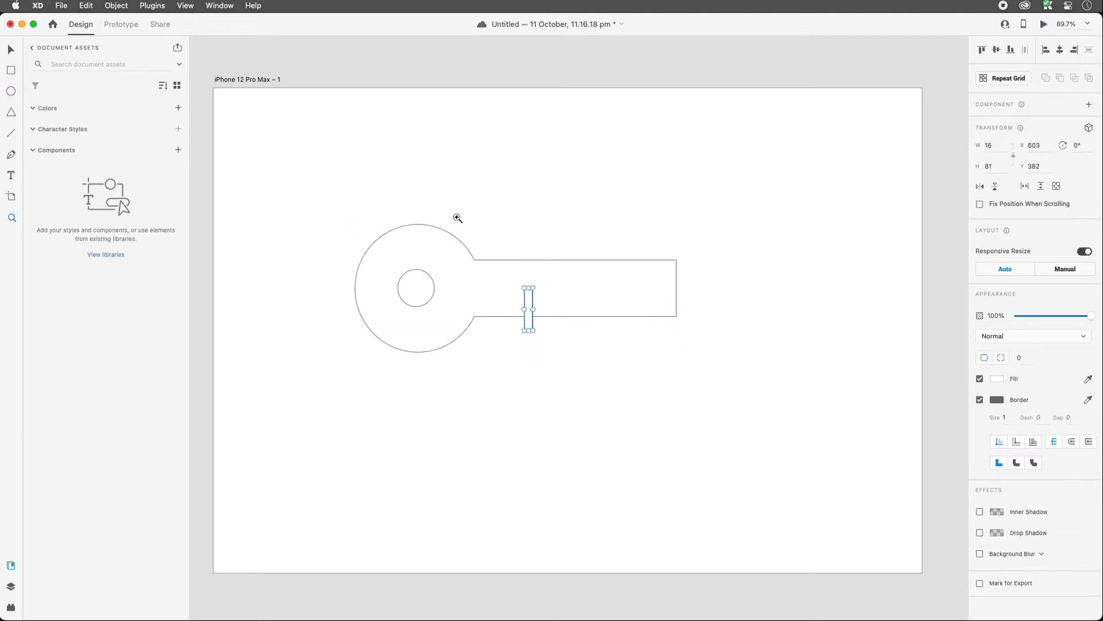
Round the ends of the narrow upright rectangle on the key's shaft with a corner radius of 8.
drag(457, 218, 687, 372)
key(v)
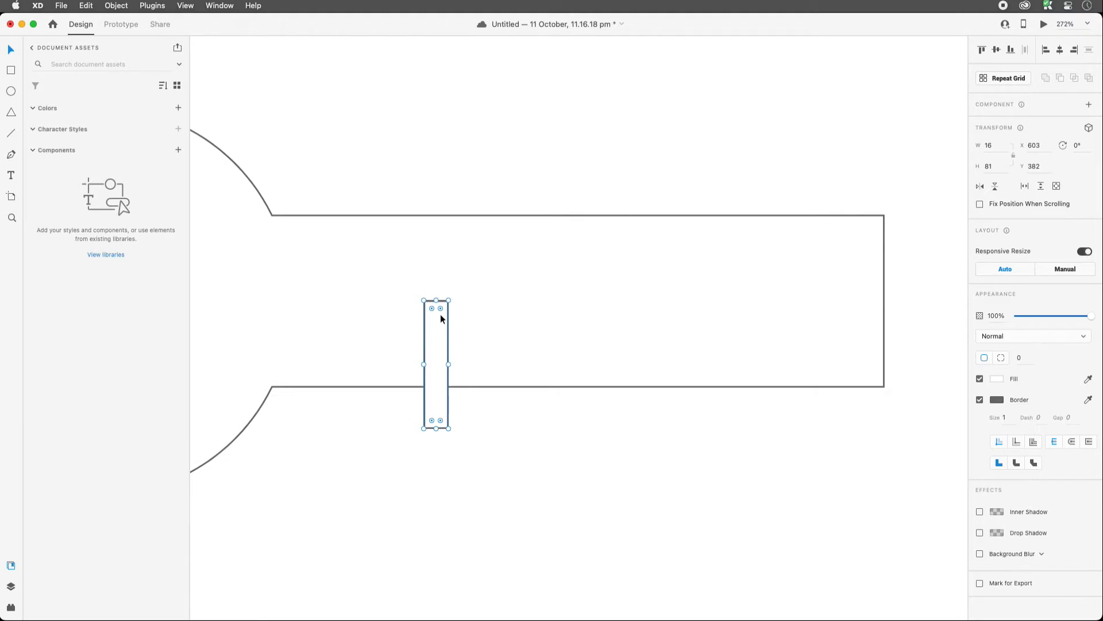
drag(440, 308, 445, 439)
Duplicate the pill into a row of two narrow pills on each side of a wider one about 42 by 97 px.
drag(442, 369, 539, 414)
drag(527, 361, 506, 324)
click(457, 412)
shift+click(435, 398)
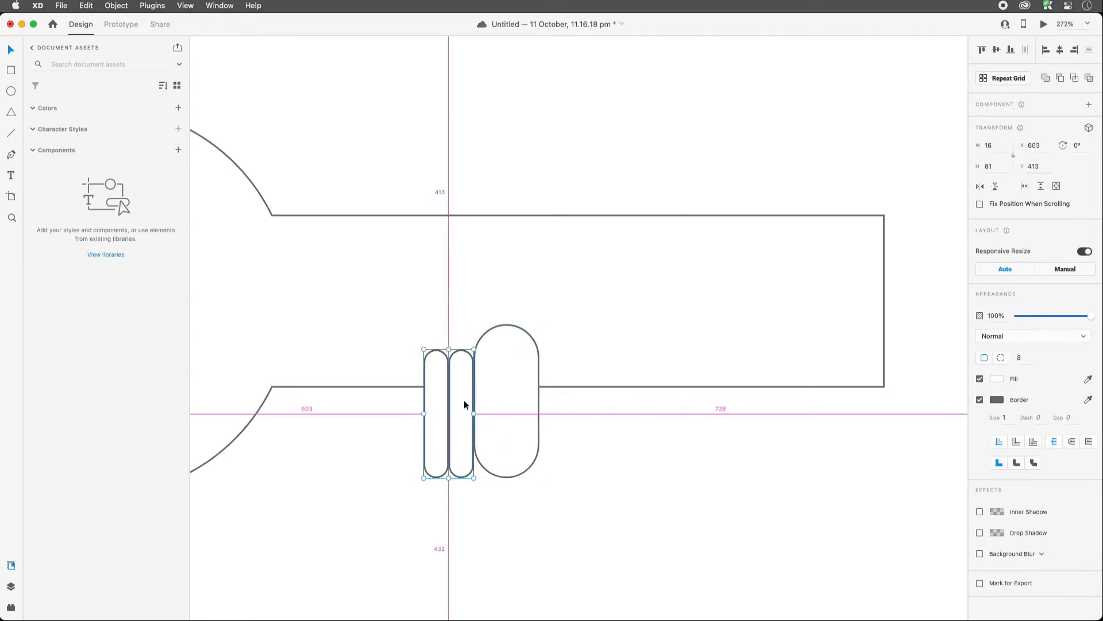
drag(464, 398, 578, 406)
Move all five pills together along the shaft's lower edge until they sit flush with its far end.
drag(680, 526, 353, 414)
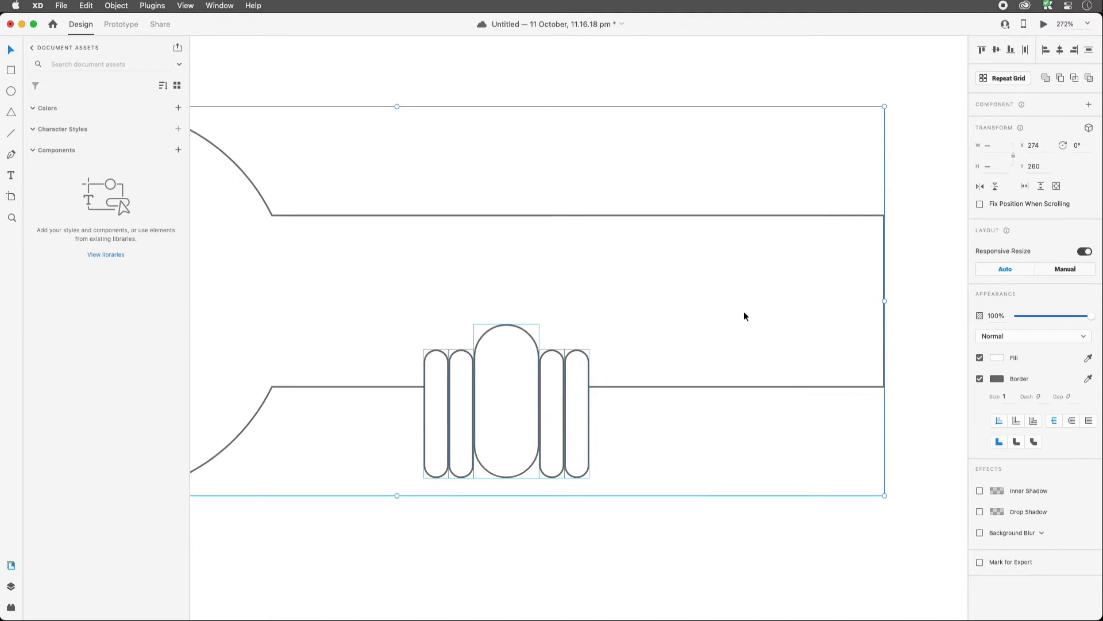
shift+click(719, 262)
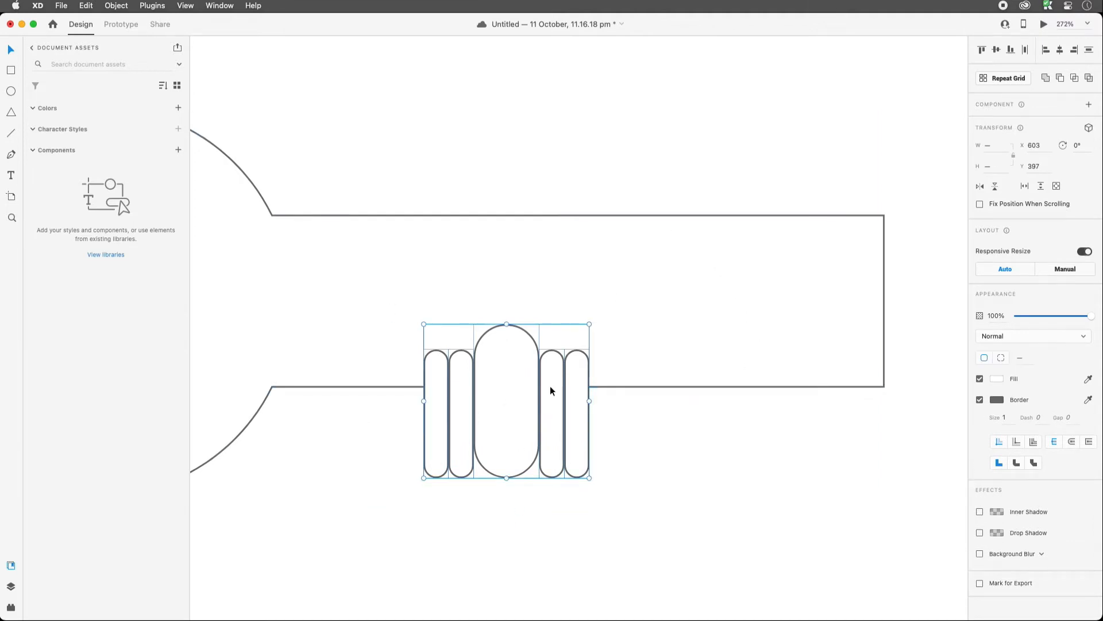
drag(510, 384, 802, 390)
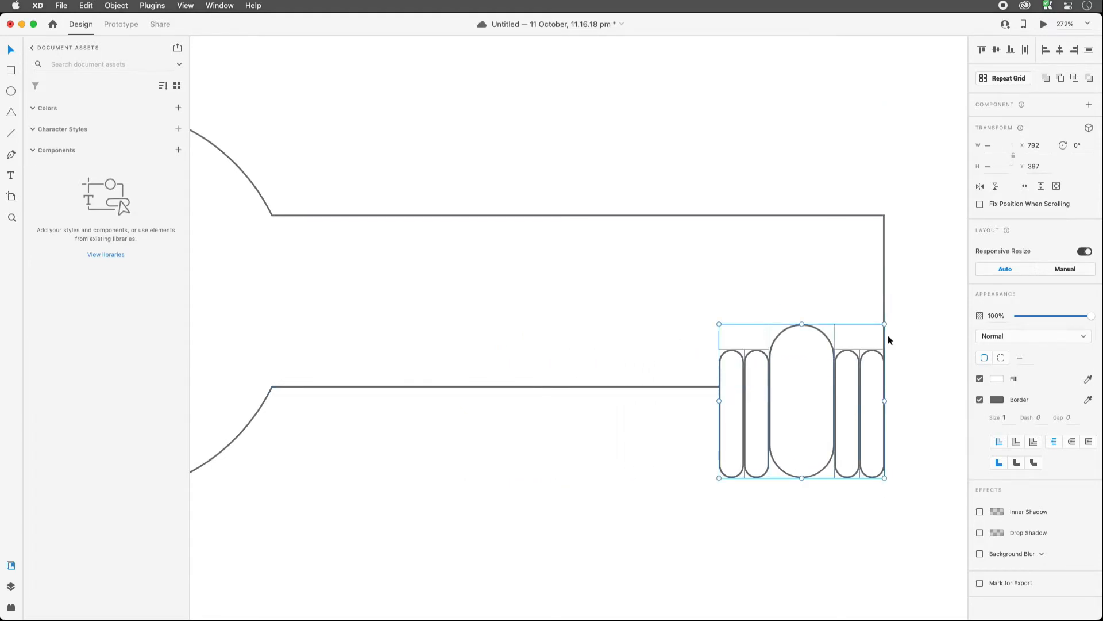
Subtract the two narrow pills nearest the key's head from the key outline, one after the other.
click(674, 437)
click(728, 398)
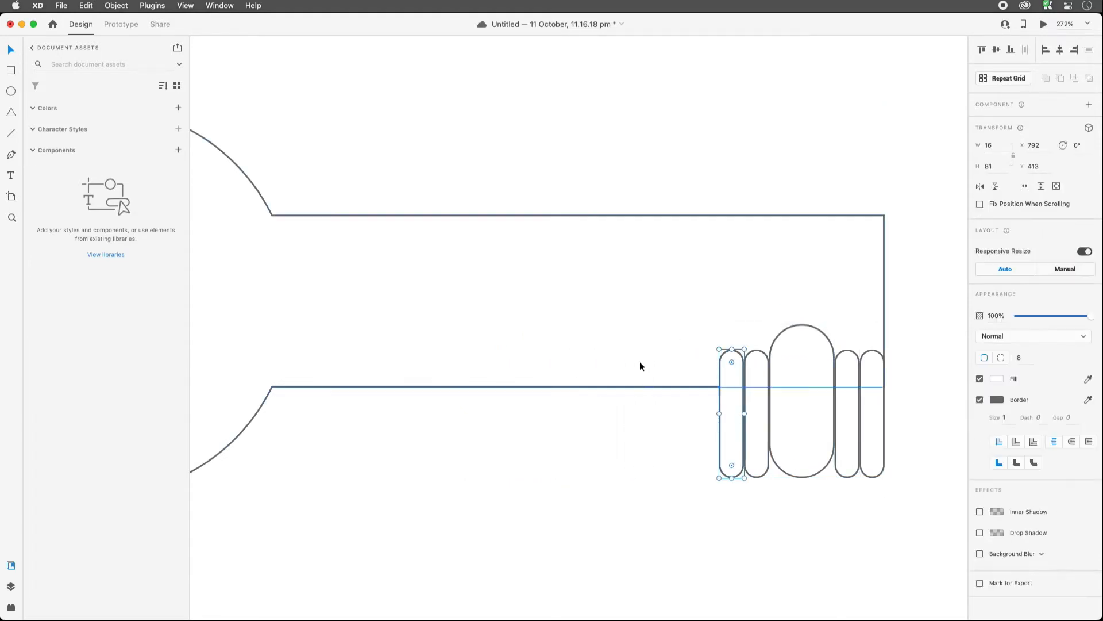
shift+click(599, 326)
click(1057, 74)
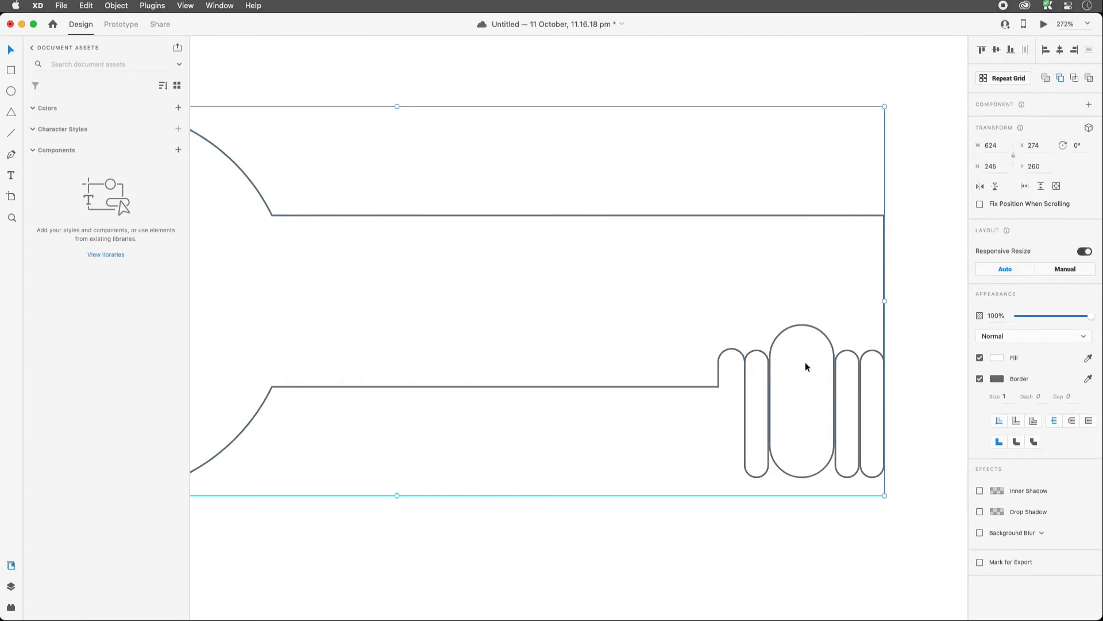
click(756, 365)
shift+click(817, 253)
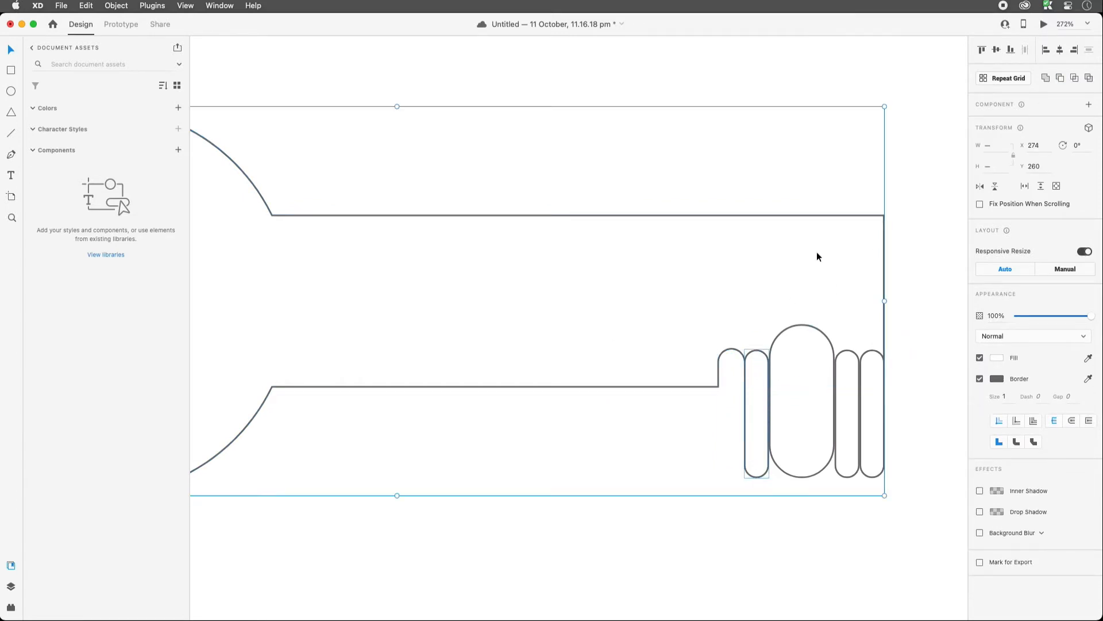
click(1060, 78)
click(759, 430)
Shorten the wide pill from below to about 71 px high and add it to the key outline as a tooth.
click(792, 361)
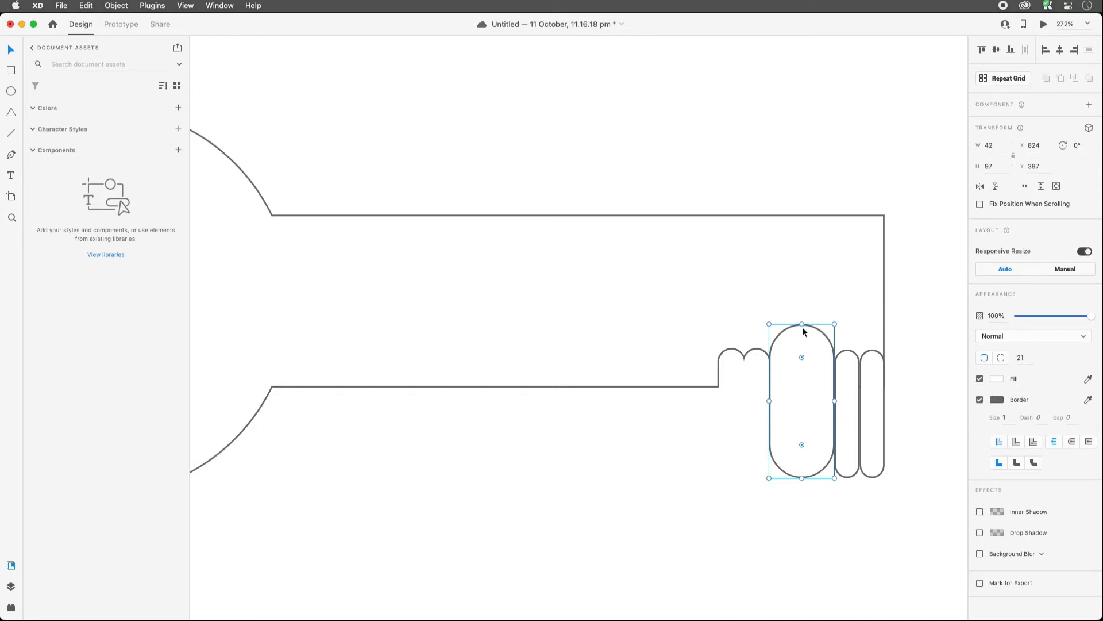
mouse_move(802, 323)
mouse_down()
mouse_move(802, 419)
mouse_move(801, 324)
mouse_up()
drag(801, 477, 803, 437)
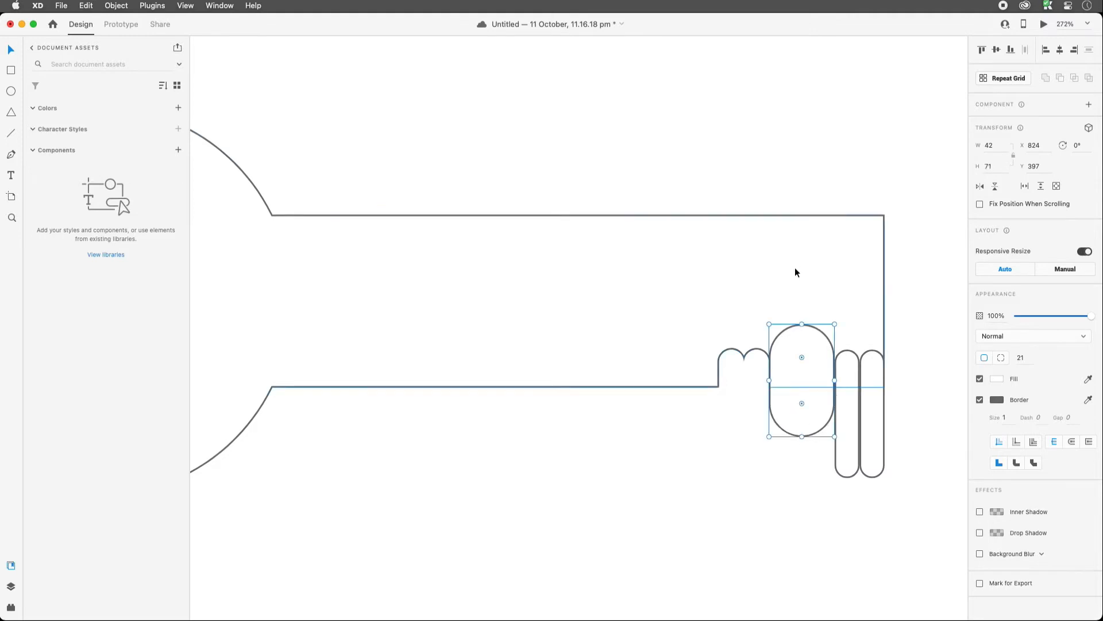
shift+click(795, 270)
click(1046, 79)
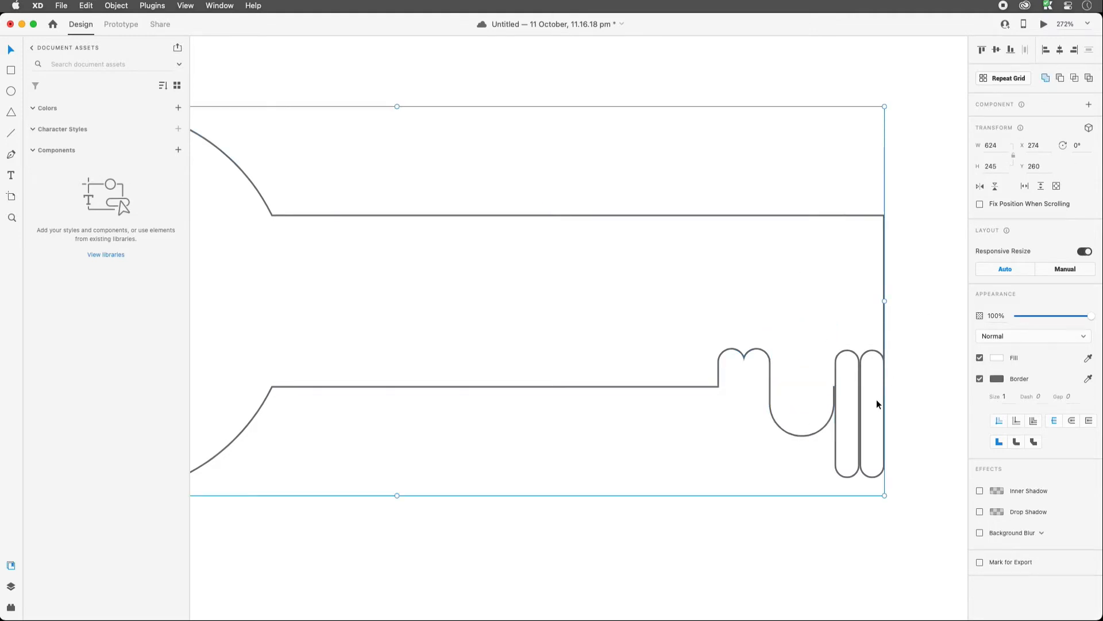
Subtract the narrow pill beside the wide tooth from the key outline.
click(840, 411)
shift+click(828, 317)
click(1060, 78)
Shorten the last pill at the shaft's end to about 64 px high and add it to the key outline.
click(876, 416)
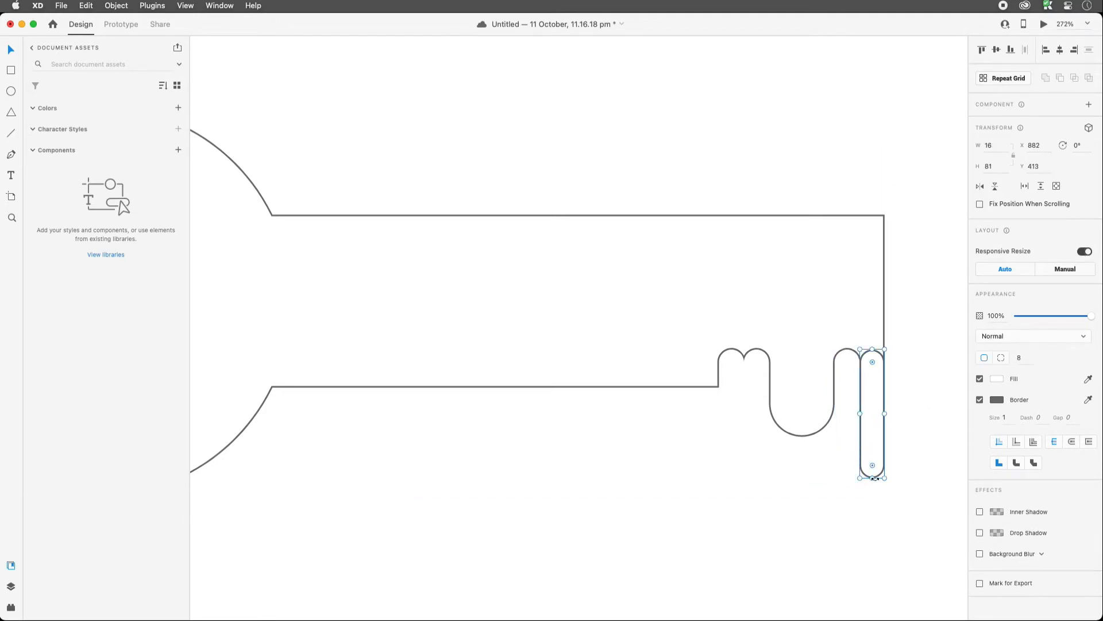
drag(874, 479, 869, 450)
shift+click(823, 255)
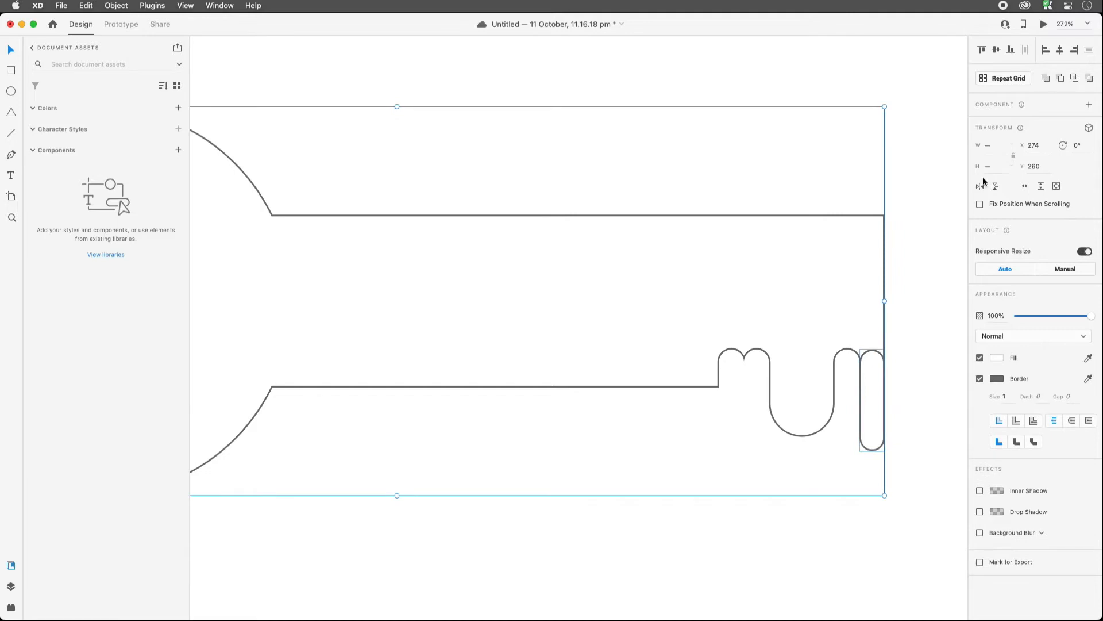
click(1046, 77)
click(913, 168)
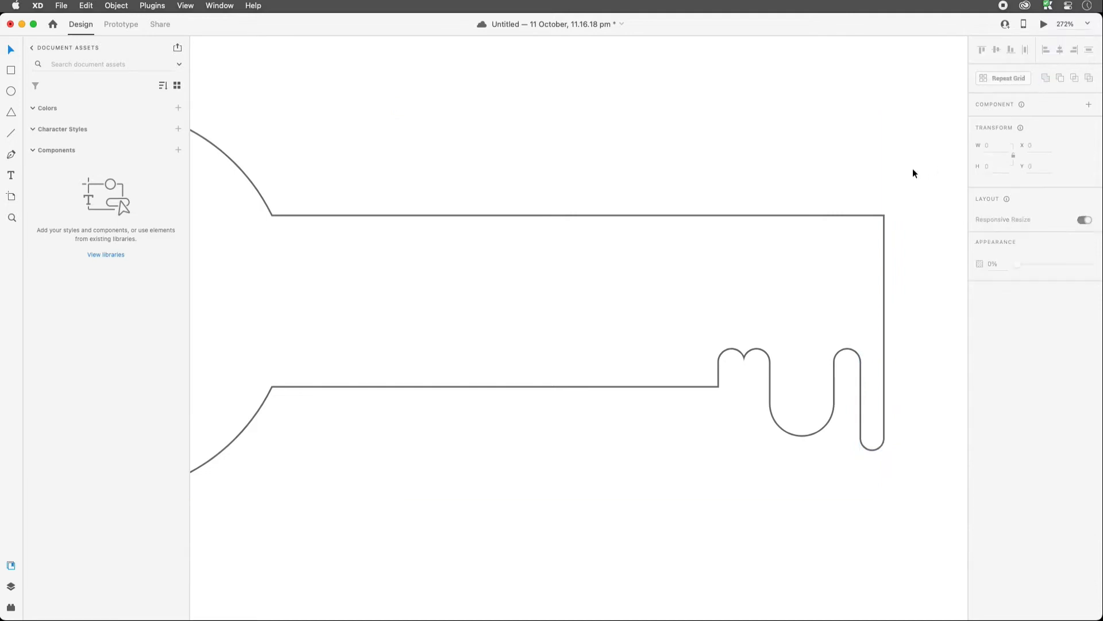
key(super+minus)
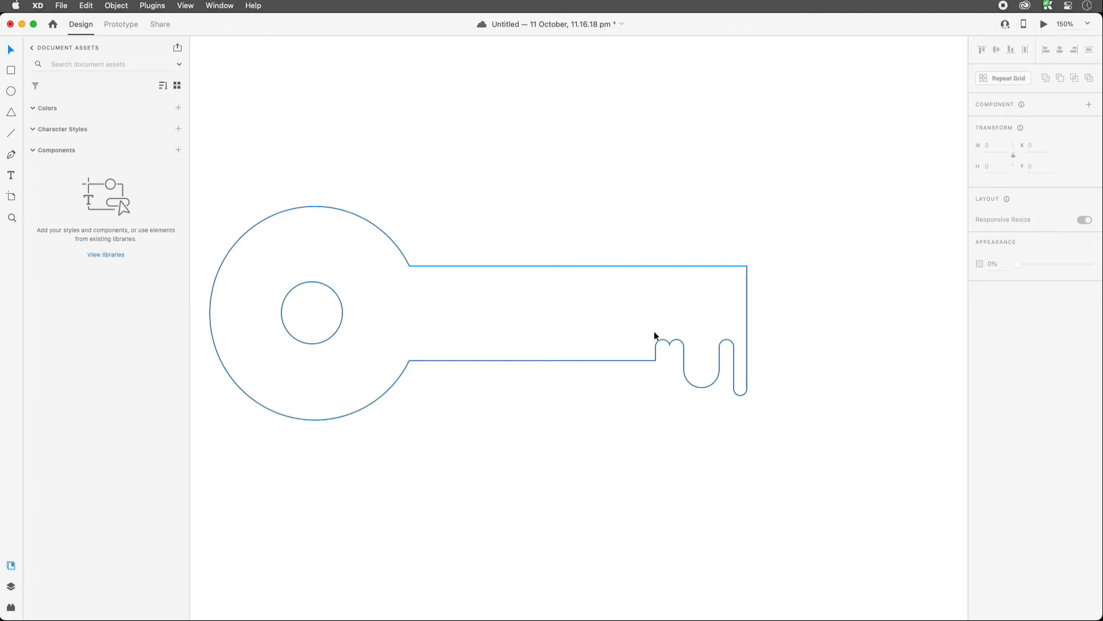
click(627, 311)
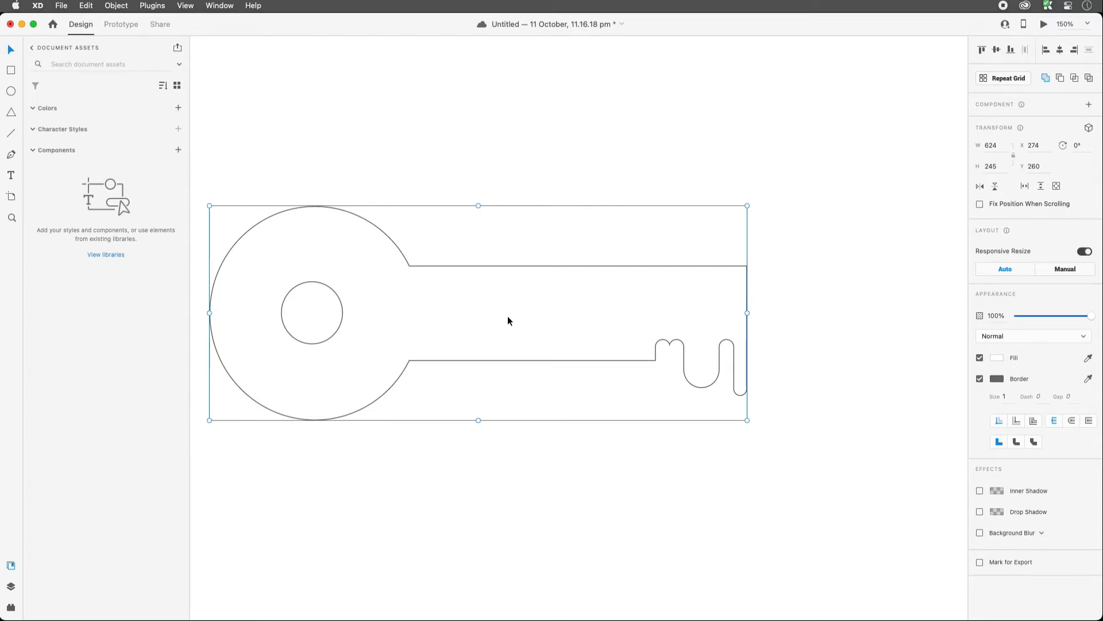
scroll(341, 311, right, 1)
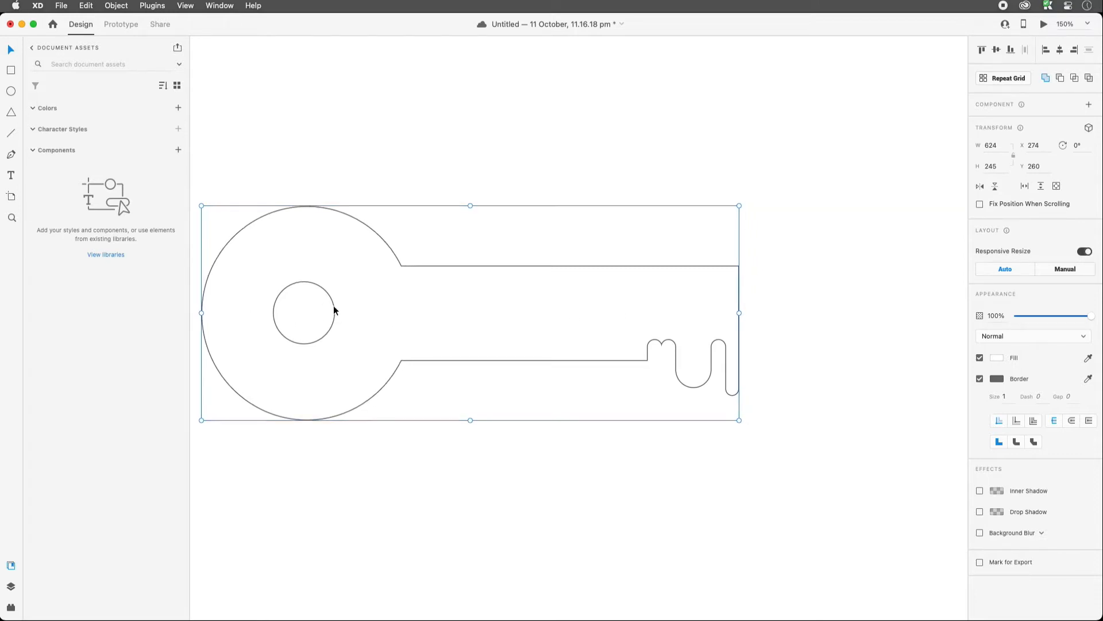
scroll(335, 310, up, 1)
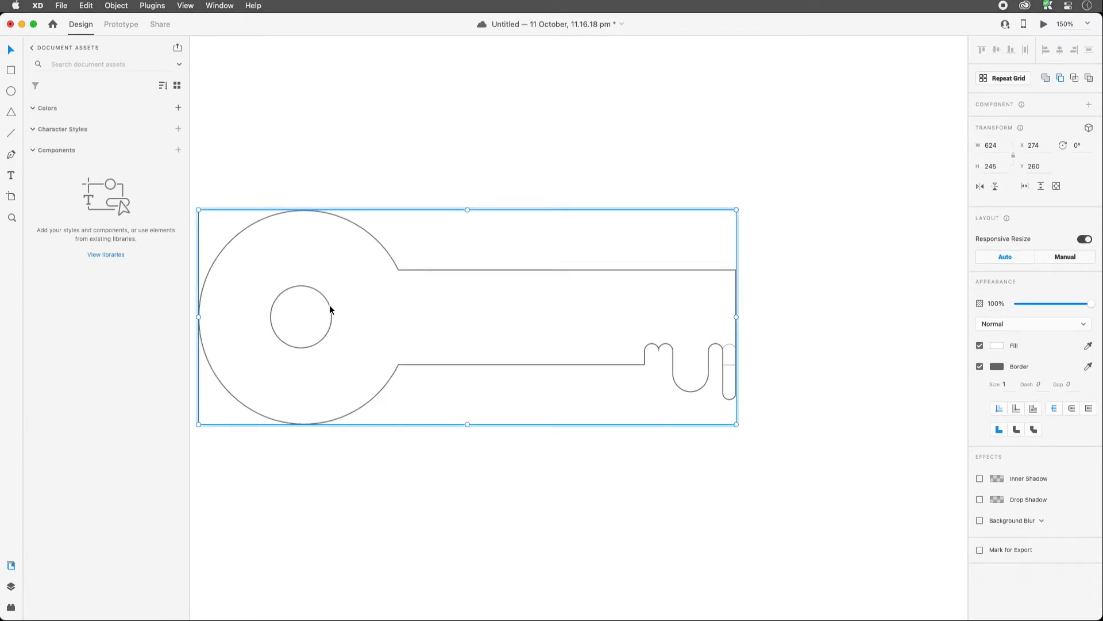
key(super+z)
key(super+z)
key(super+shift+z)
click(671, 356)
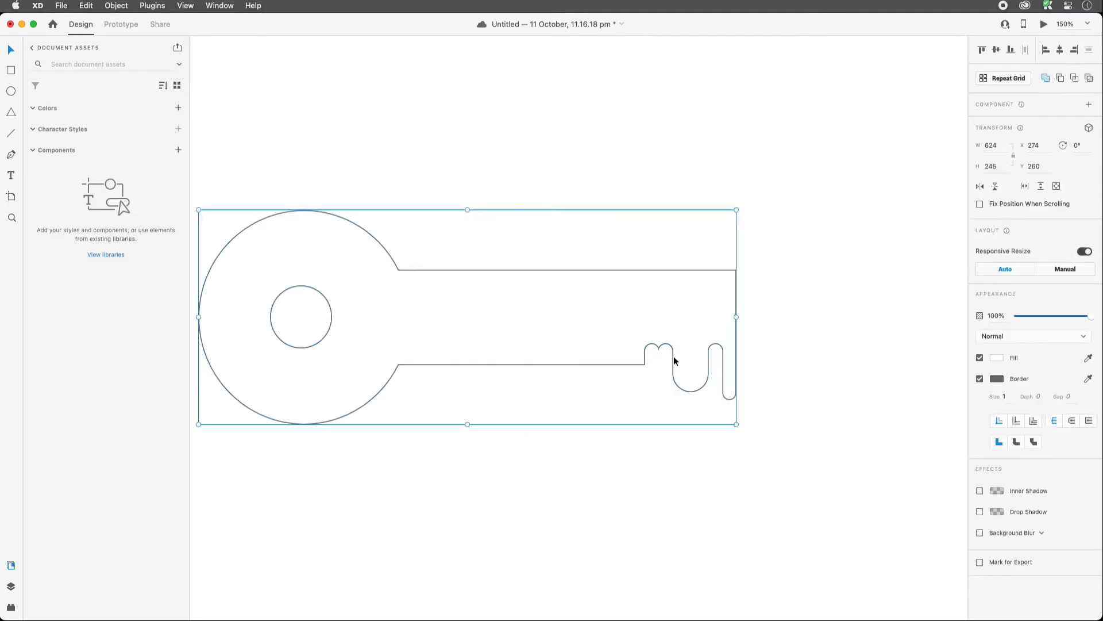
Inside the combined key, make the wide tooth pill taller and narrower and reduce the adjacent narrow pill to about 12 px wide.
double_click(725, 378)
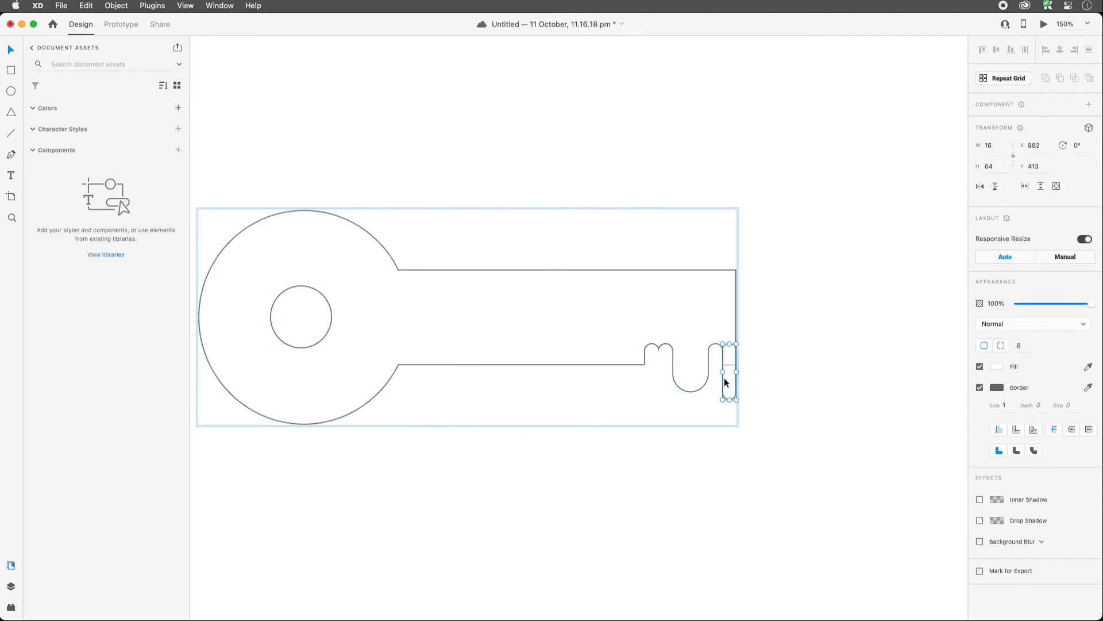
mouse_move(724, 378)
mouse_down()
mouse_move(722, 394)
mouse_move(708, 372)
mouse_up()
click(692, 391)
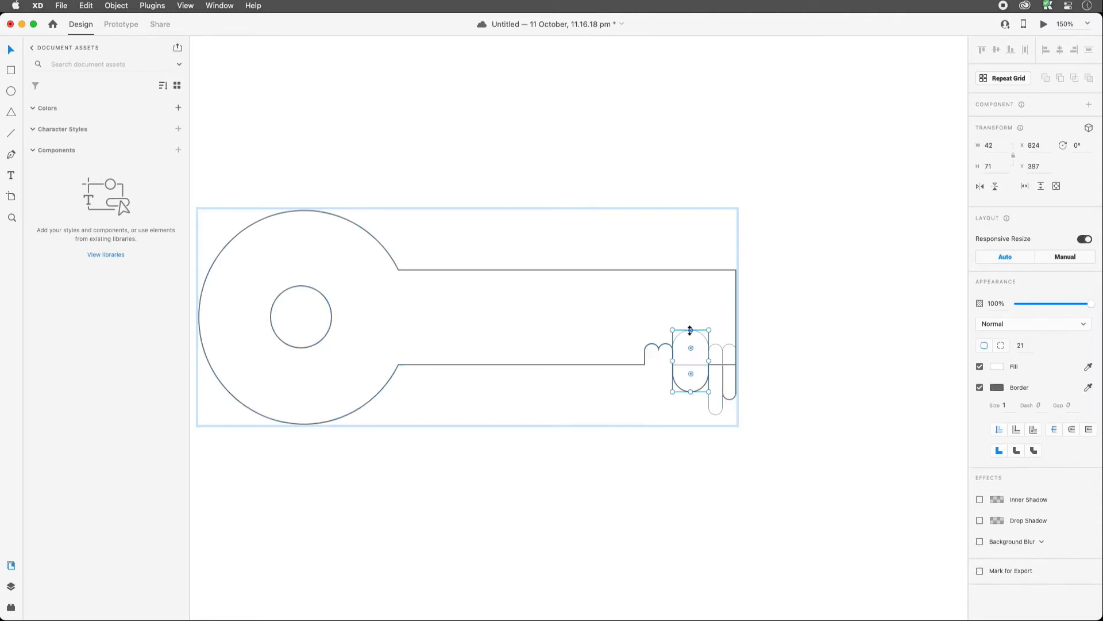
drag(691, 330, 689, 310)
drag(690, 391, 691, 401)
drag(672, 355, 662, 380)
click(667, 347)
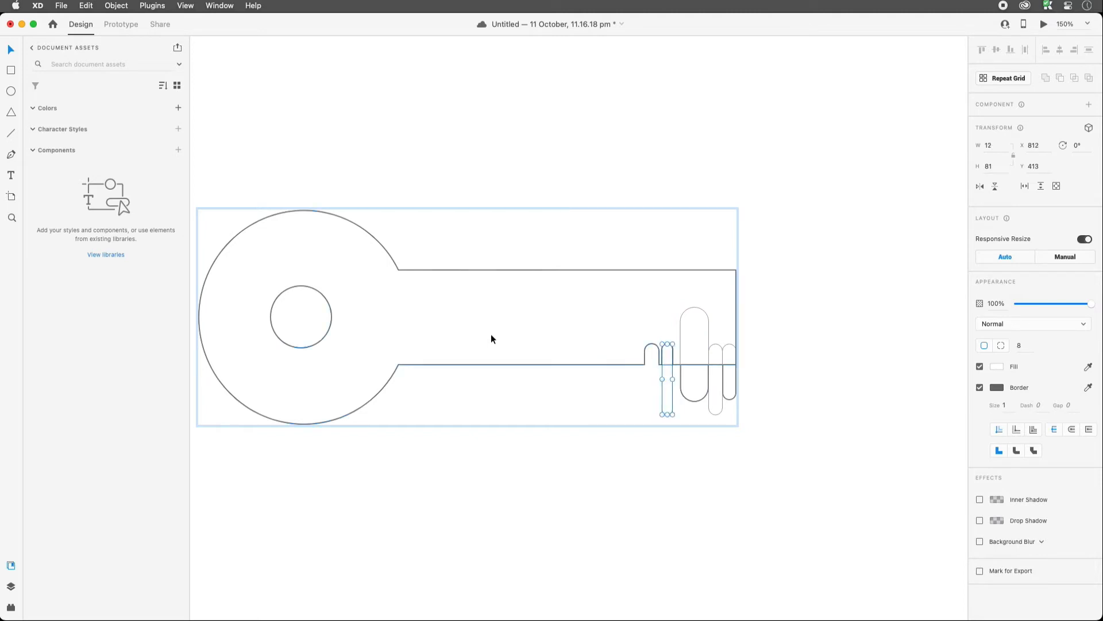
Shrink the hole circle in the key's head to about 42 px wide and shift the head-and-shaft outline slightly toward the teeth.
click(333, 315)
mouse_move(332, 316)
mouse_down()
mouse_move(357, 302)
mouse_move(352, 293)
mouse_move(325, 307)
mouse_up()
double_click(343, 316)
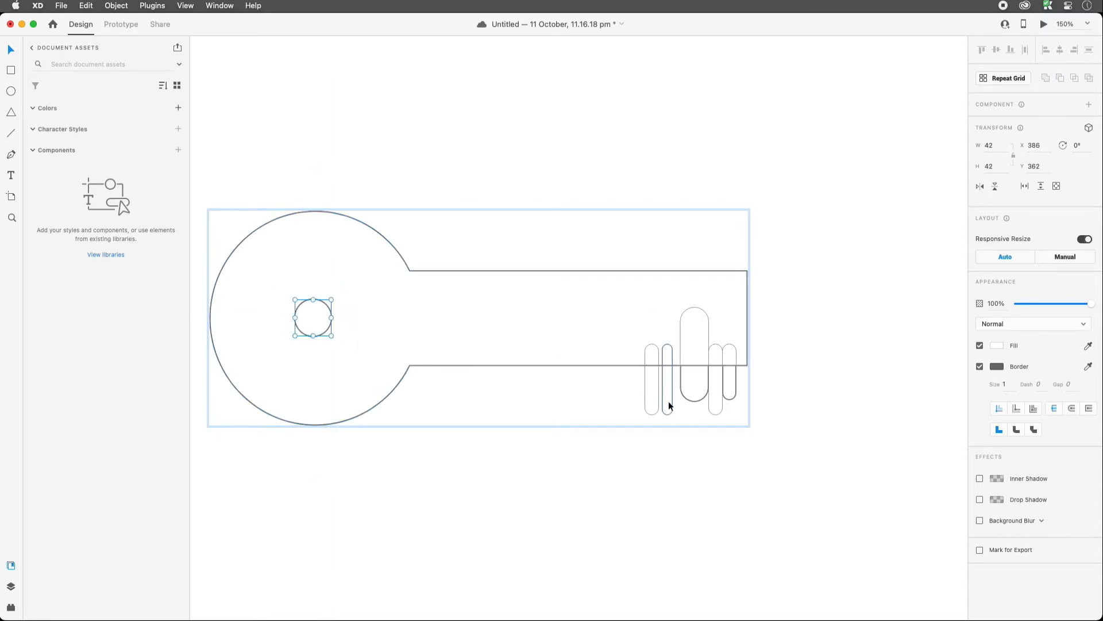
Move the two narrow cut-out pills closer to the wide tooth and leave the editing of the combined shape.
drag(669, 406, 678, 399)
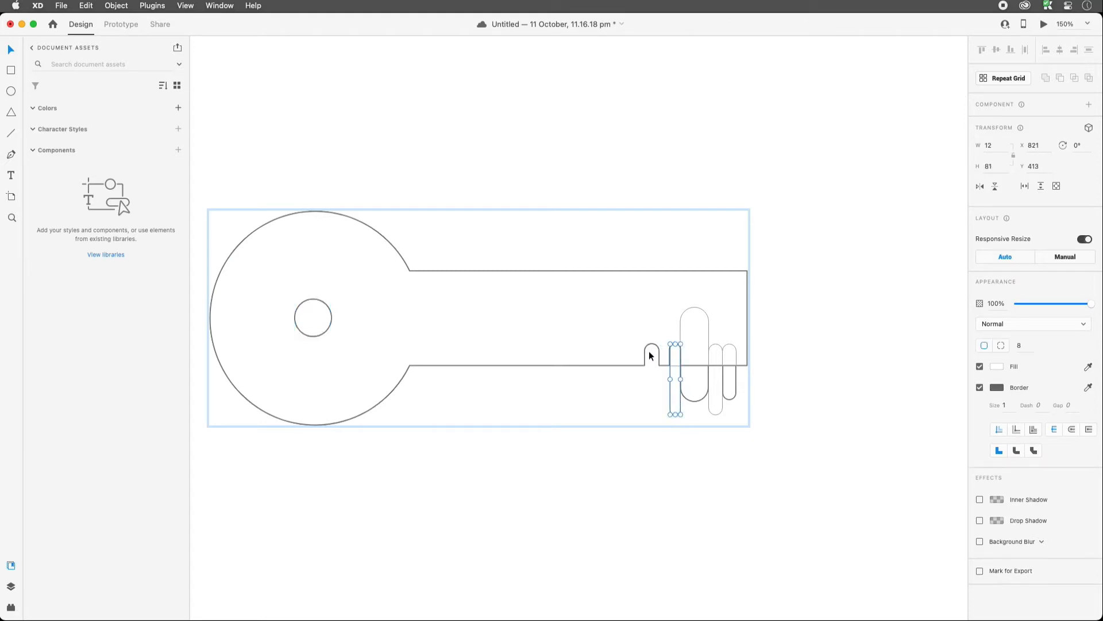
drag(656, 349, 667, 355)
click(603, 465)
click(846, 251)
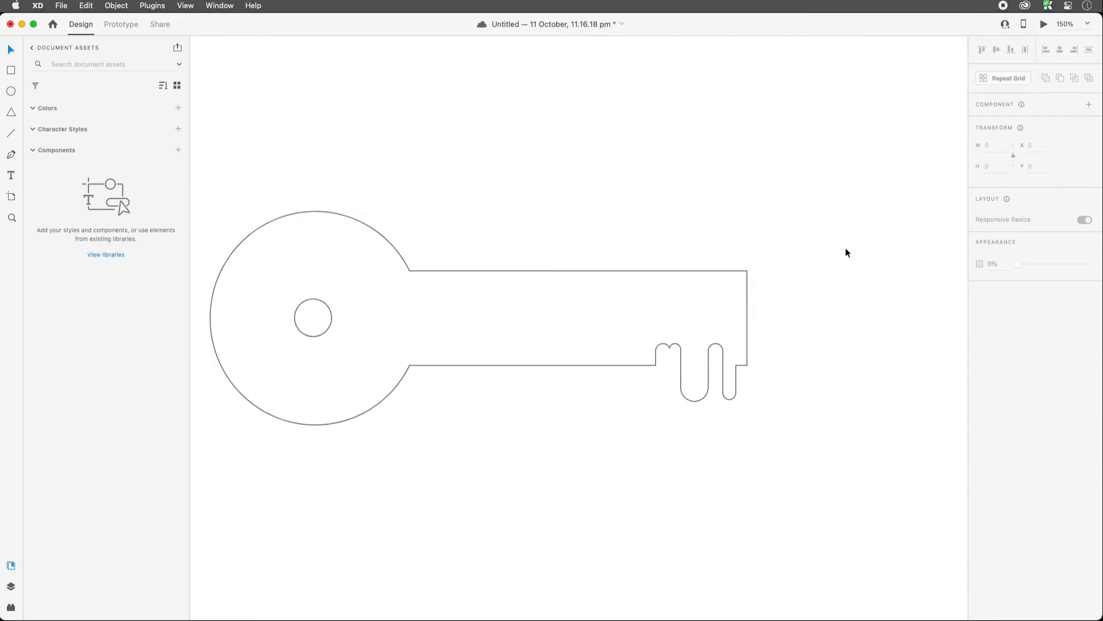
click(895, 131)
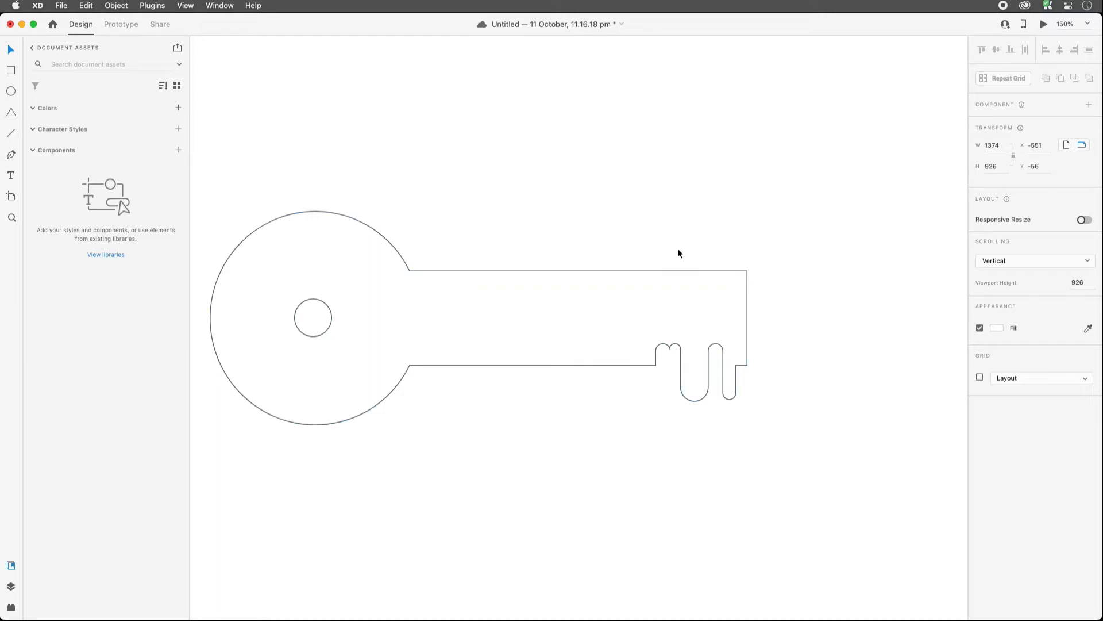
Fill the whole key with a solid bright red.
click(707, 322)
click(995, 362)
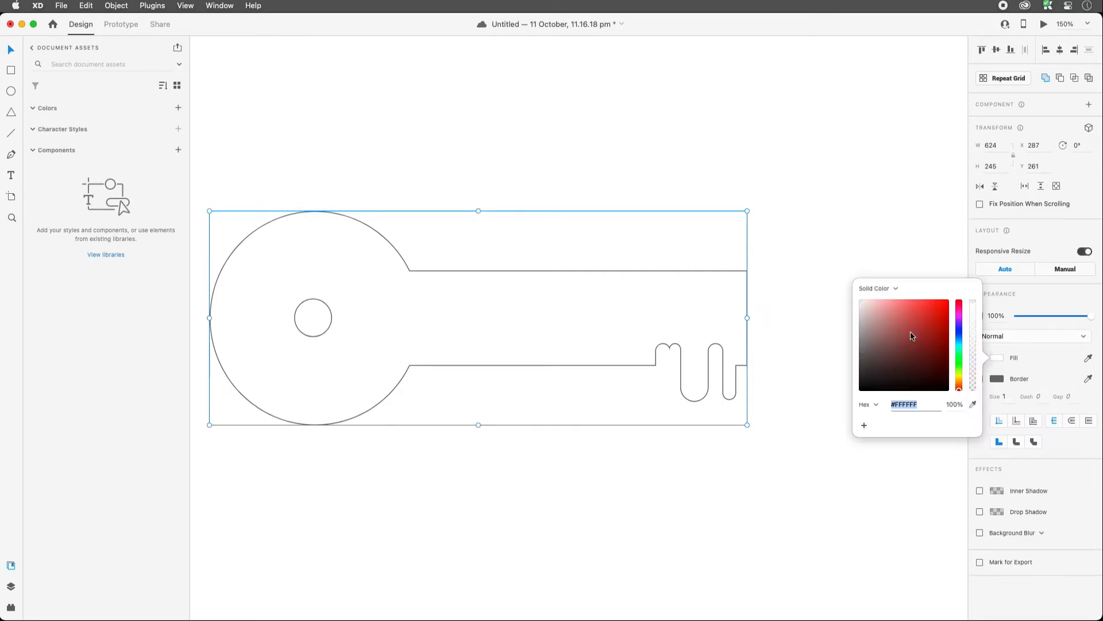
click(935, 315)
drag(935, 315, 948, 299)
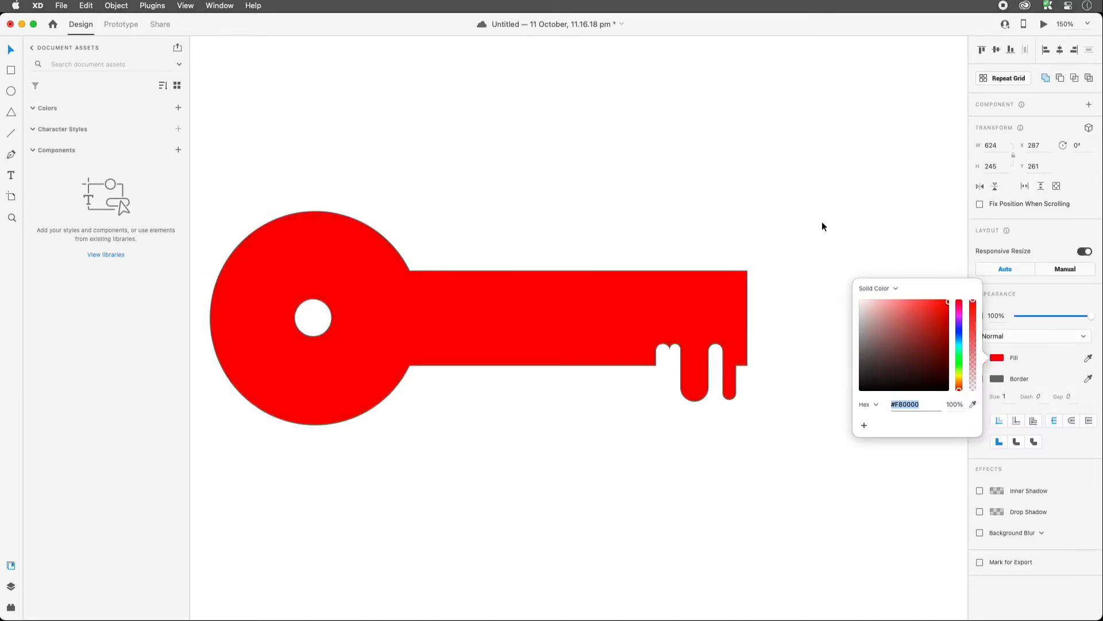
click(822, 225)
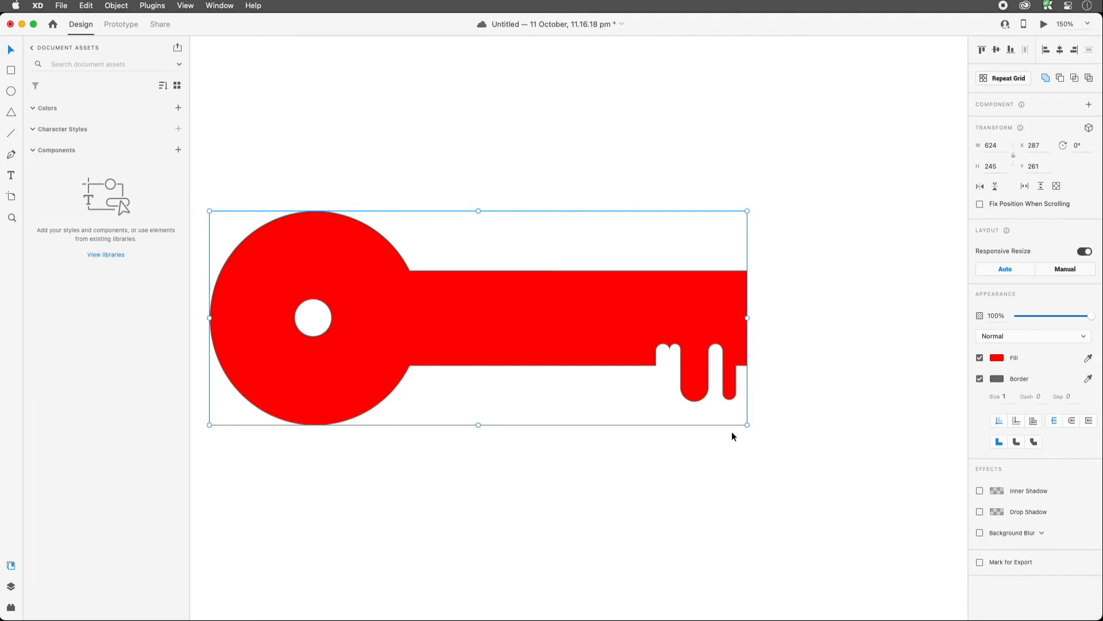
Resize the key without keeping its proportions, to a width of 400 and a height of 300.
drag(749, 423, 696, 454)
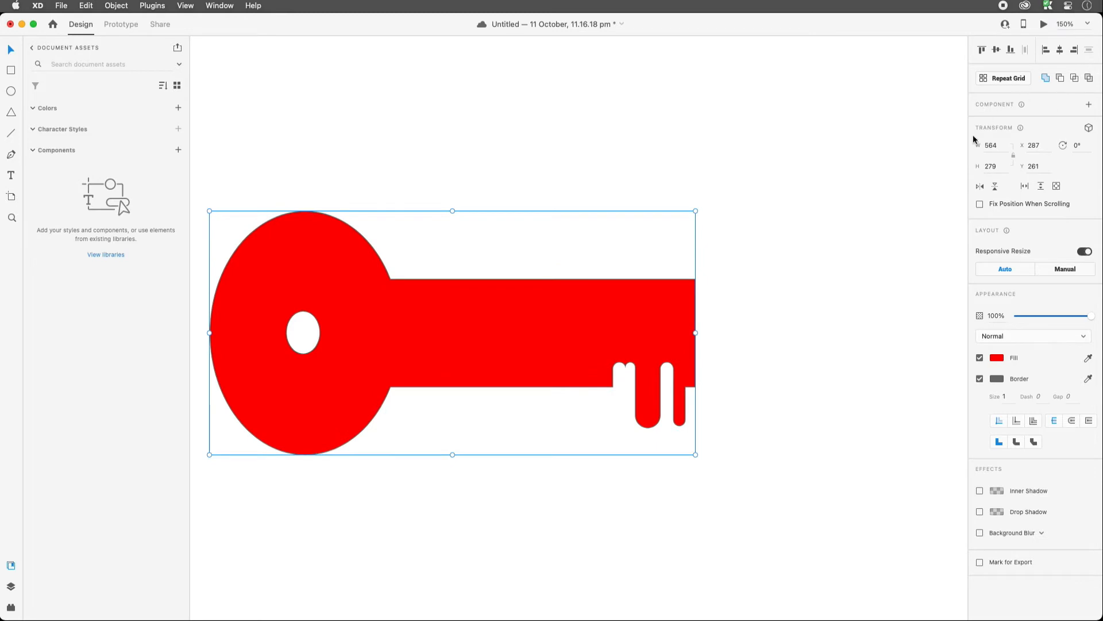
click(1007, 144)
text(400)
key(Tab)
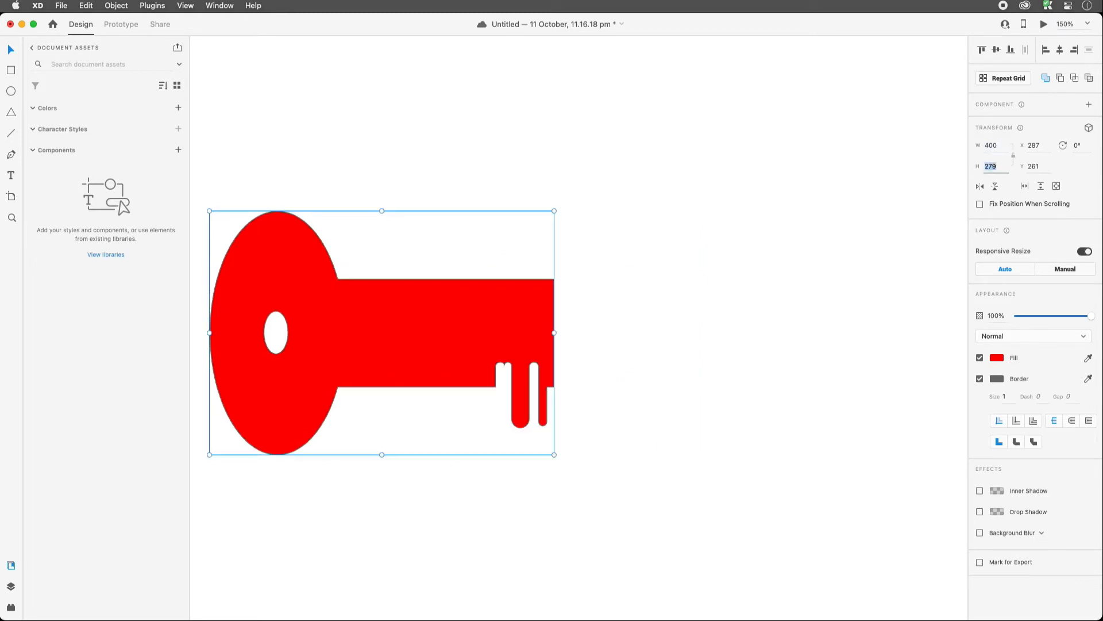
text(300)
key(Return)
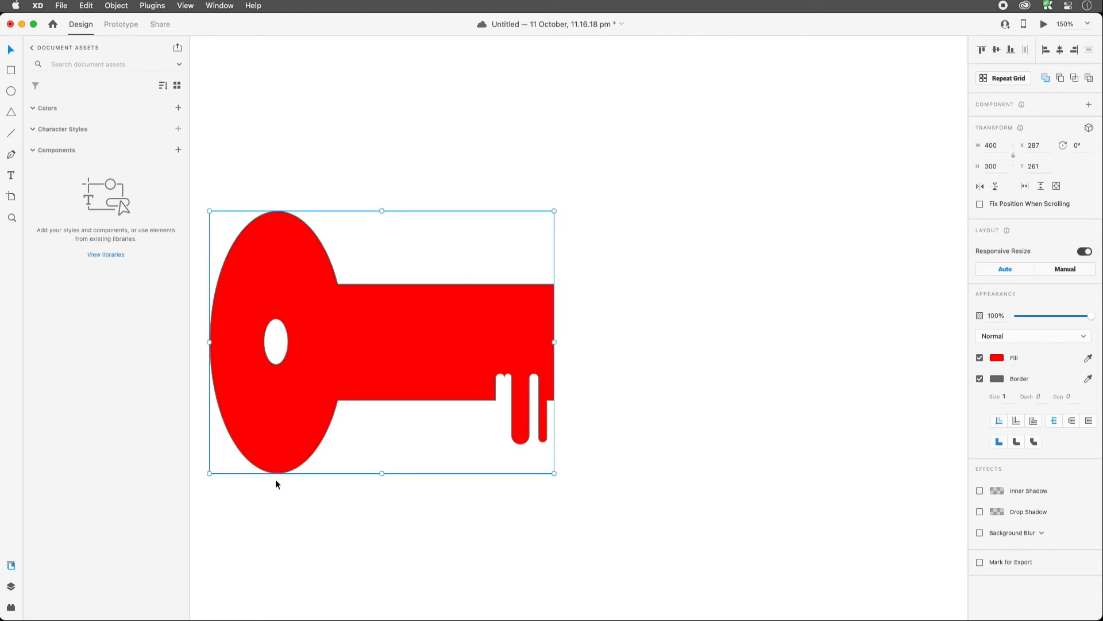
Set the key's height to 220.
double_click(992, 166)
text(220)
key(Return)
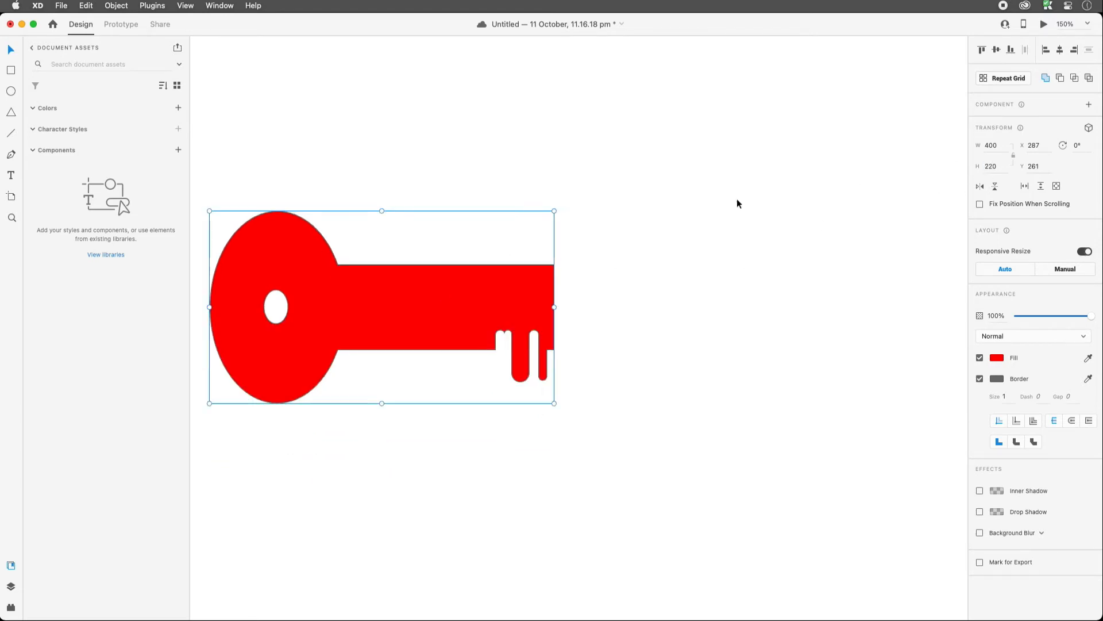
scroll(554, 252, up, 3)
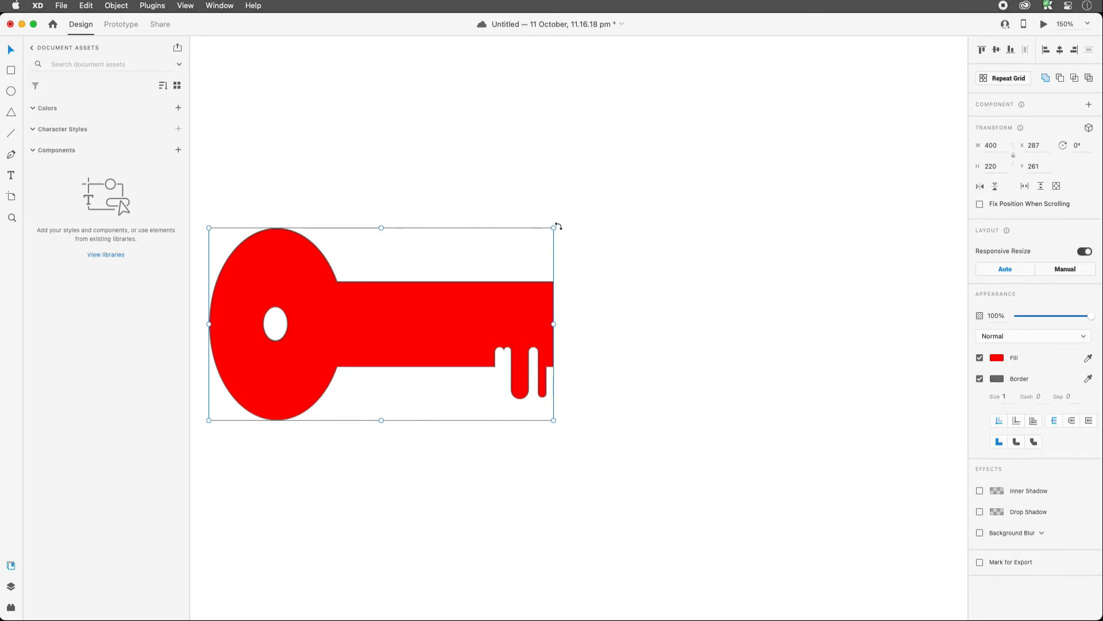
key(alt)
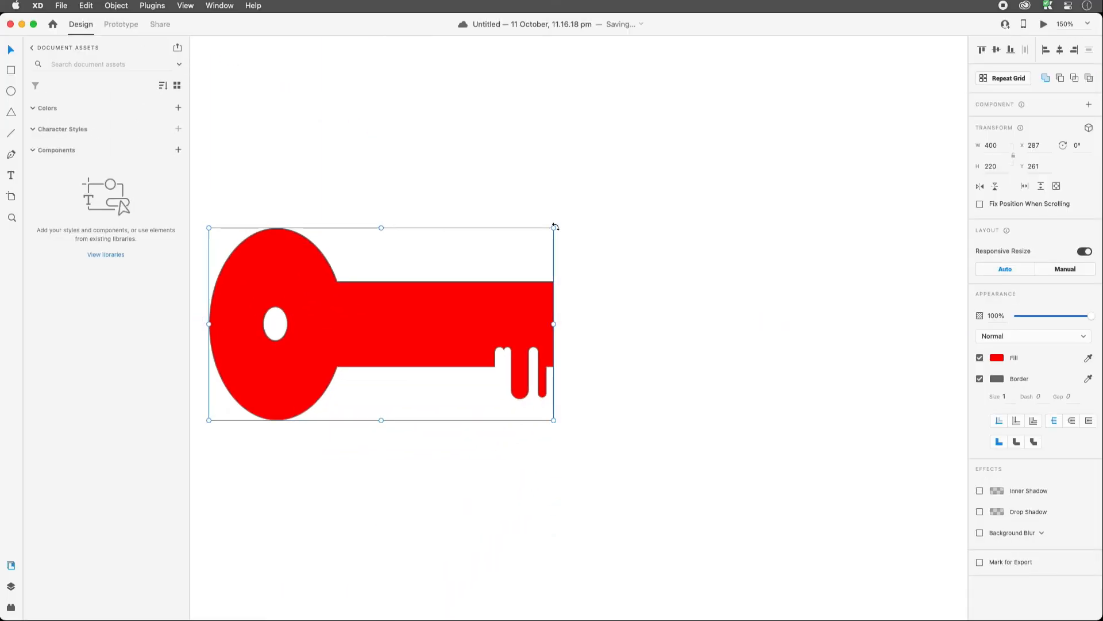
Rotate the key freehand, and set its rotation to exactly -150°.
drag(555, 227, 353, 387)
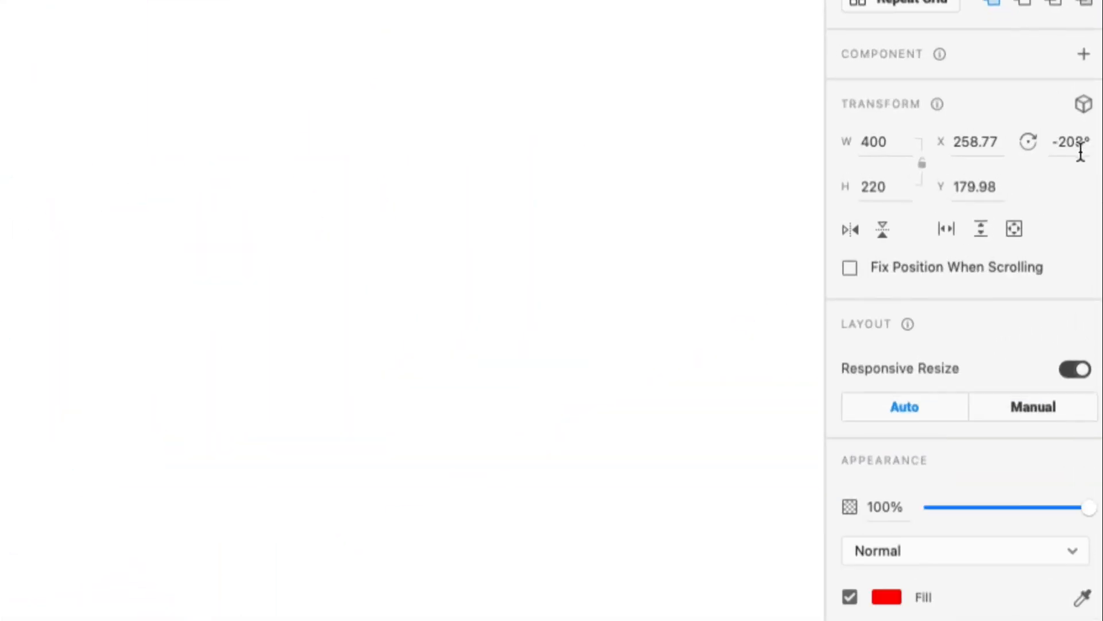
double_click(1063, 141)
text(150)
key(Return)
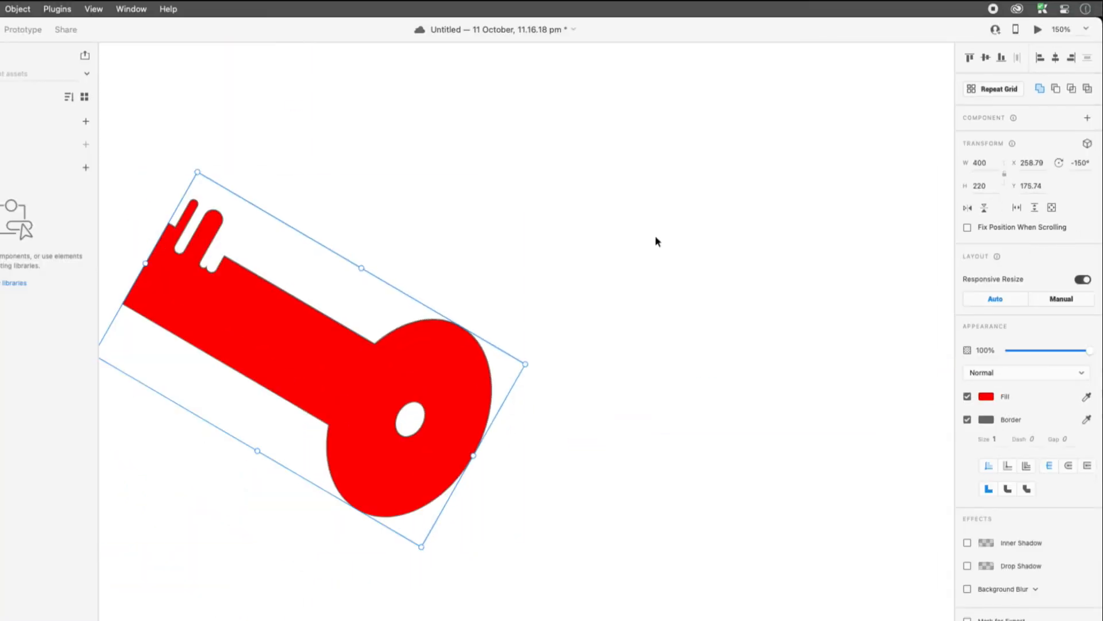
Move the key to the upper right of the artboard and scale it down proportionally to about 304 × 167.
drag(377, 446, 790, 340)
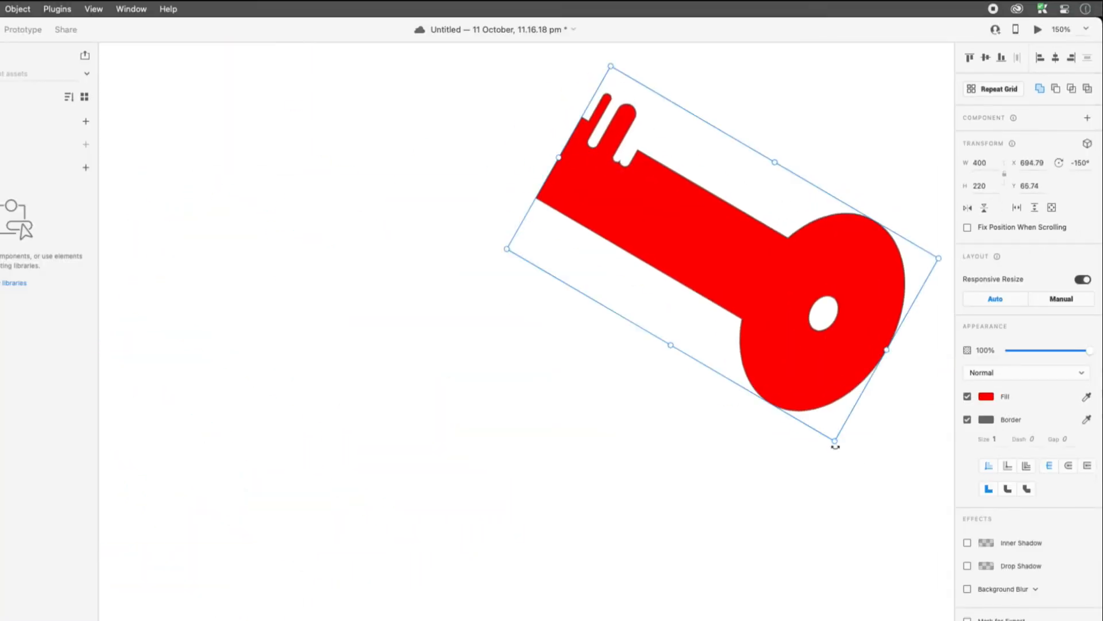
drag(835, 444, 781, 350)
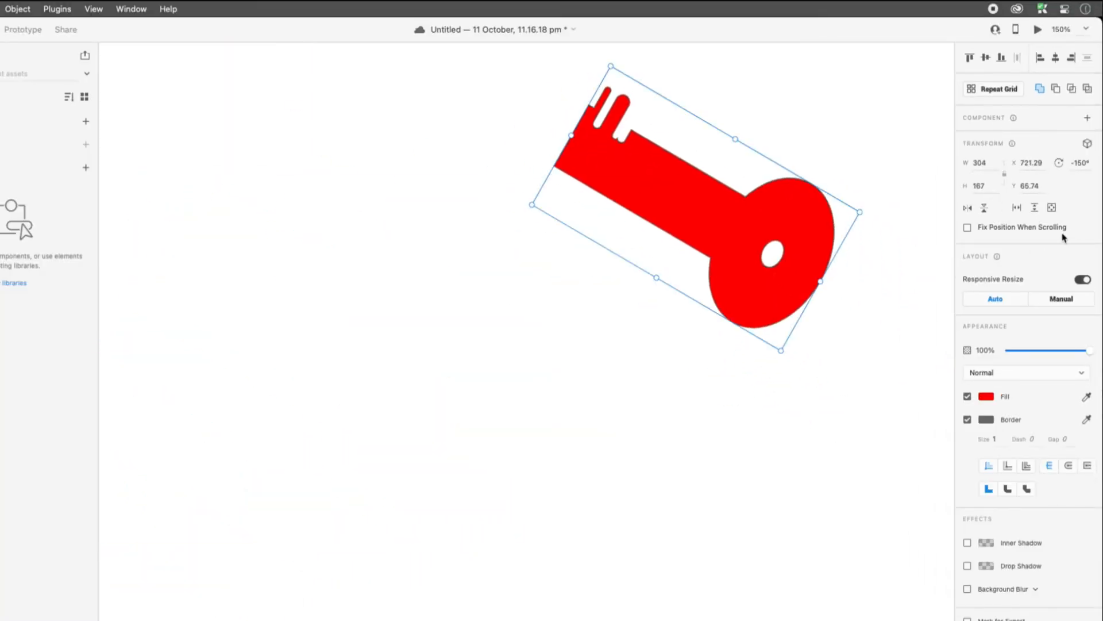
Raise the key's rotation in 10° increments until it reaches 20°.
click(1086, 169)
key(shift+Up)
key(shift+Up)
key(shift+Up)
key(shift+Up)
key(shift+Up)
key(shift+Up)
key(shift+Up)
key(shift+Up)
key(shift+Up)
key(shift+Up)
key(shift+Up)
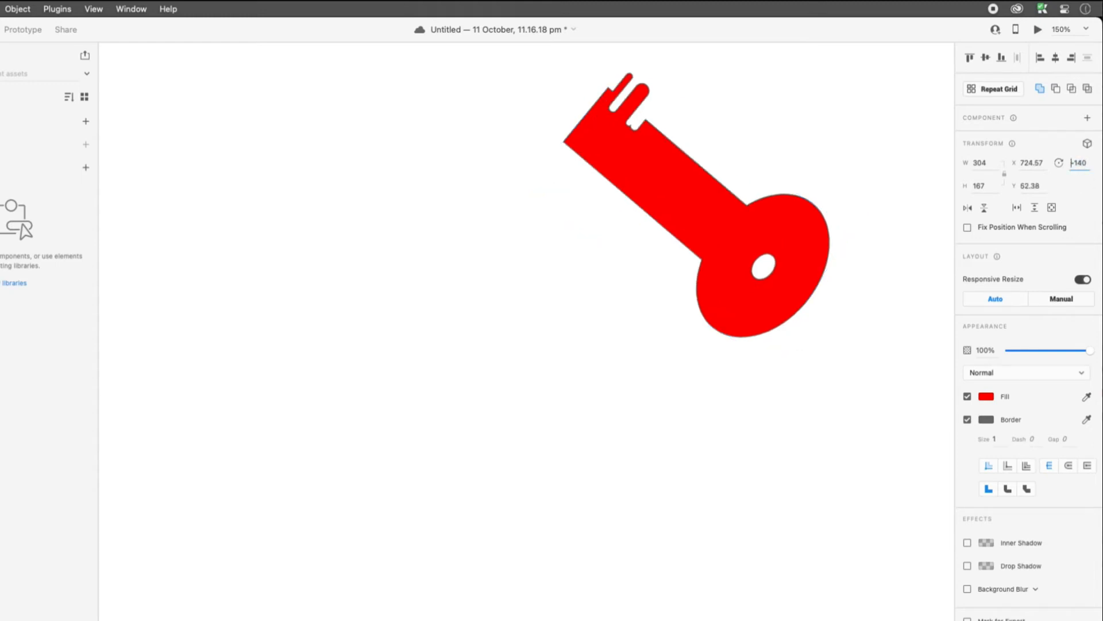
key(shift+Up)
key(shift+Up)
key(shift+Up)
key(shift+Up)
key(shift+Up)
key(shift+Up)
key(shift+Up)
key(shift+Up)
key(shift+Up)
key(shift+Up)
key(shift+Up)
key(shift+Up)
key(shift+Up)
key(shift+Up)
key(shift+Up)
key(shift+Up)
key(shift+Up)
key(shift+Up)
key(shift+Up)
key(shift+Up)
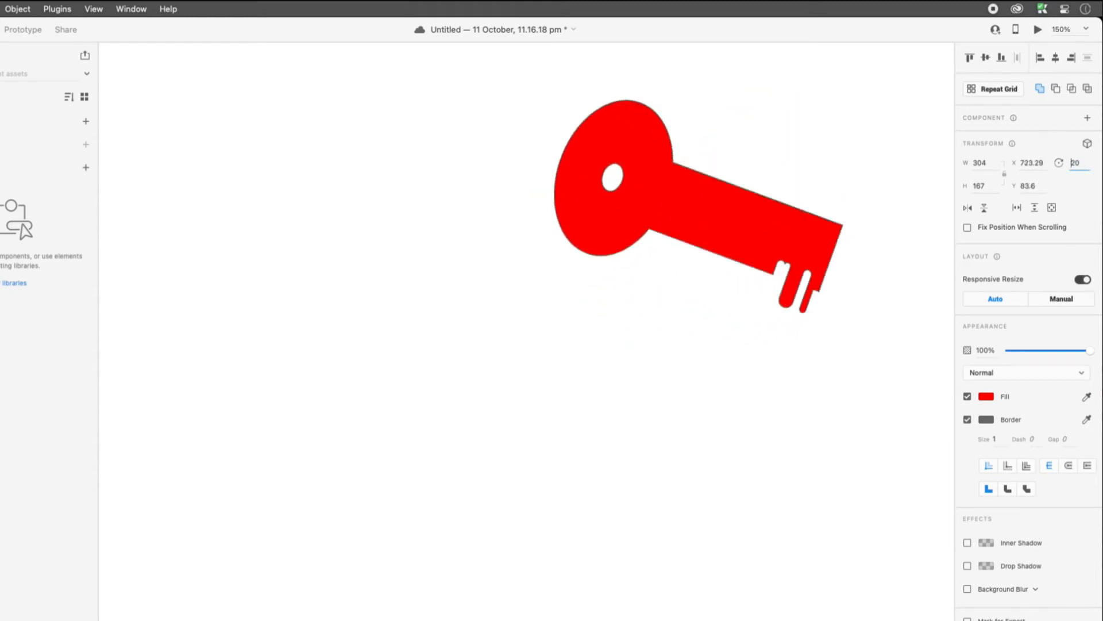
key(shift+Up)
key(shift+Up)
key(shift+Up)
key(shift+Up)
key(shift+Up)
key(shift+Up)
key(shift+Up)
key(shift+Up)
key(shift+Up)
key(shift+Up)
key(shift+Up)
key(shift+Up)
key(shift+Up)
key(shift+Up)
key(shift+Up)
key(shift+Up)
key(shift+Up)
key(shift+Up)
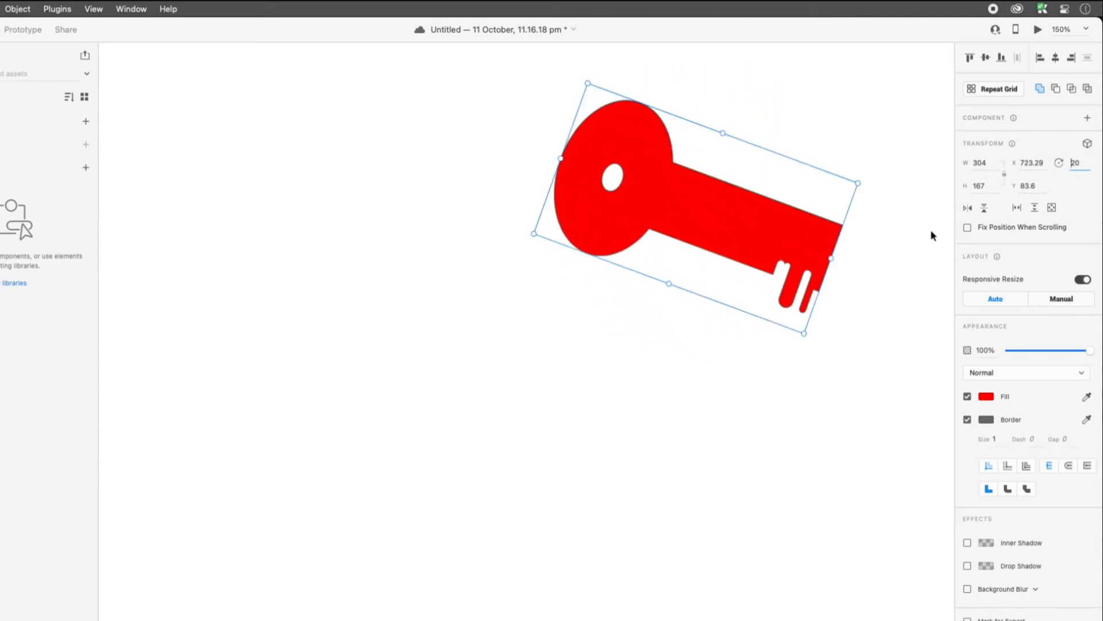
Move the key slightly lower and flip it both horizontally and vertically.
drag(760, 260, 757, 284)
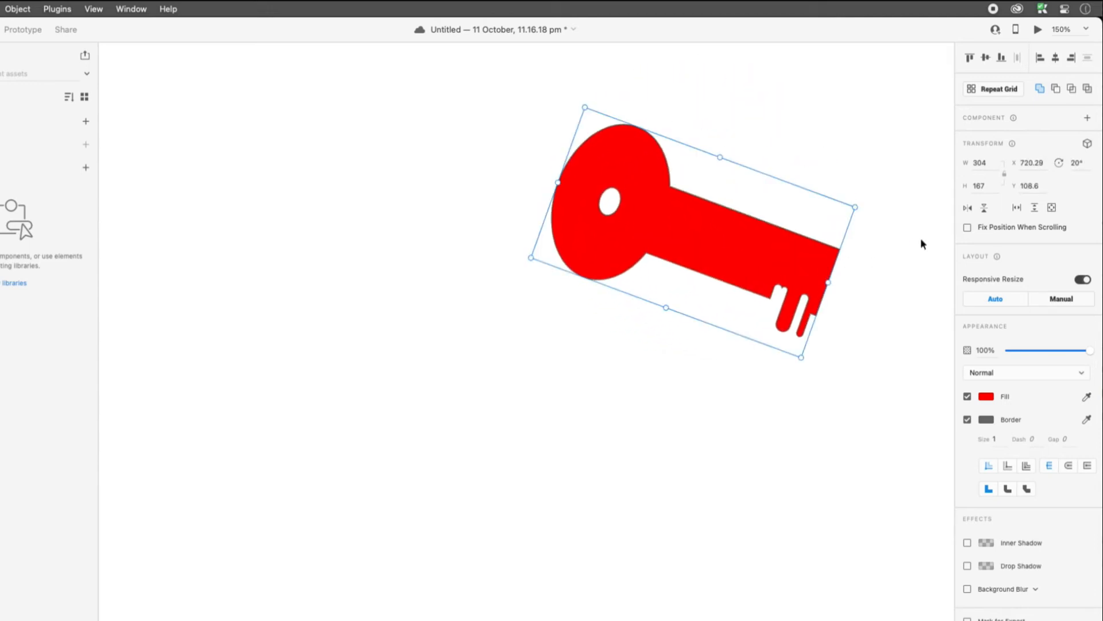
click(969, 211)
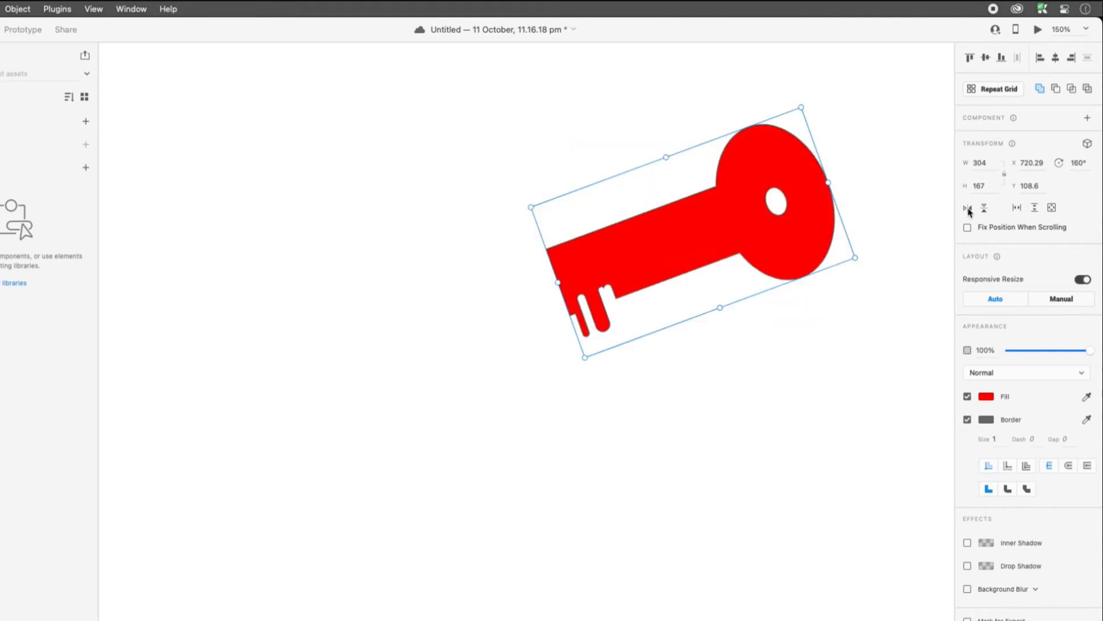
click(986, 209)
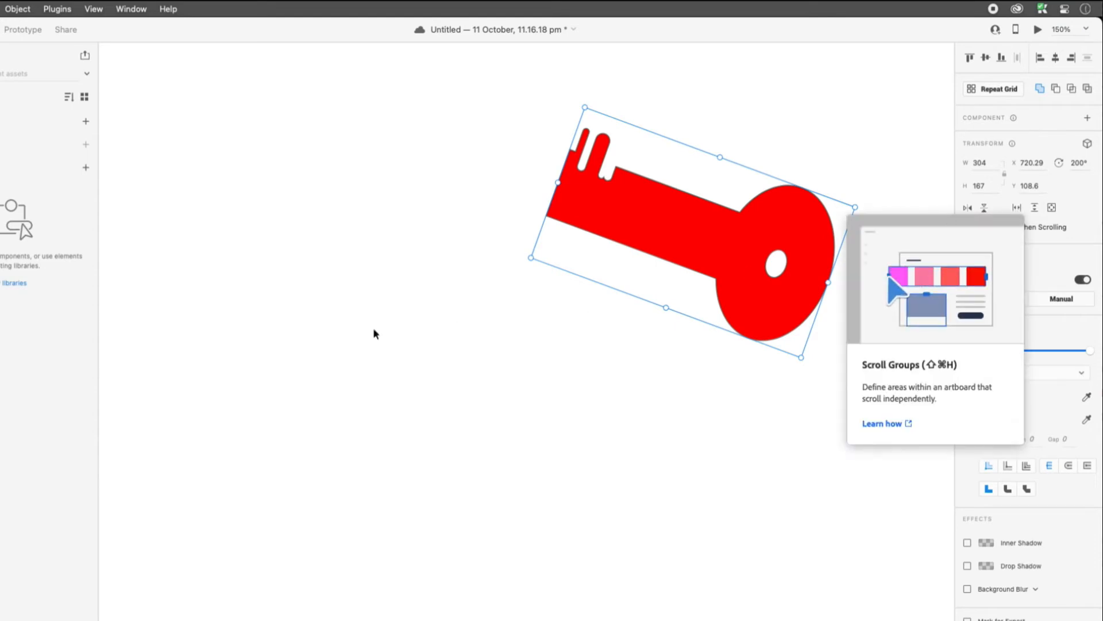
Delete the key and draw a square of about 143 × 143 on the empty artboard.
key(Delete)
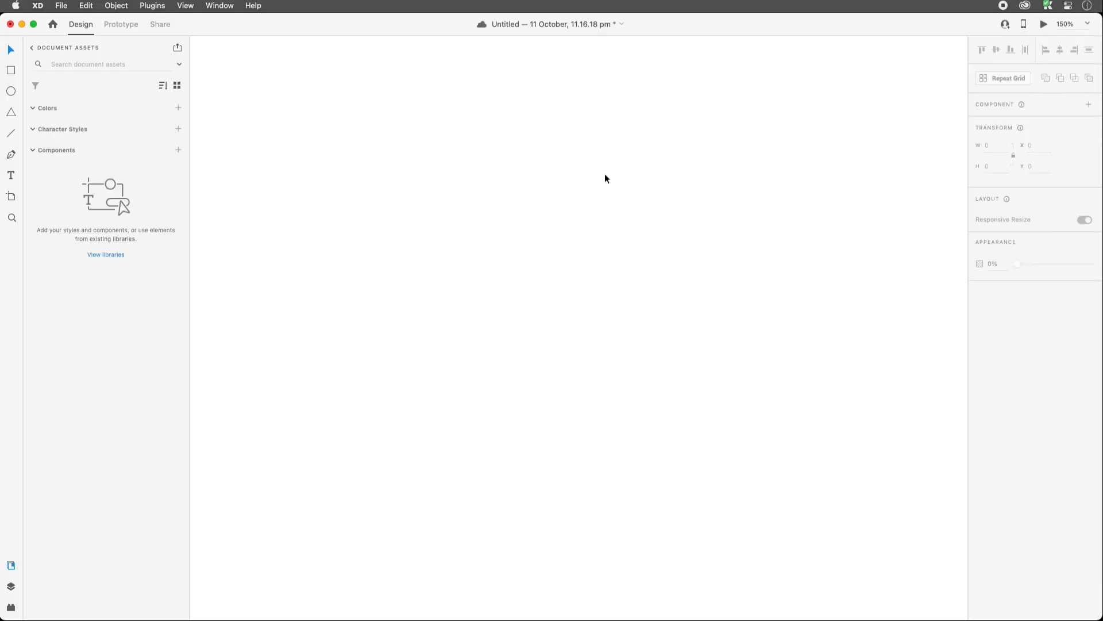
key(r)
drag(448, 157, 572, 282)
key(v)
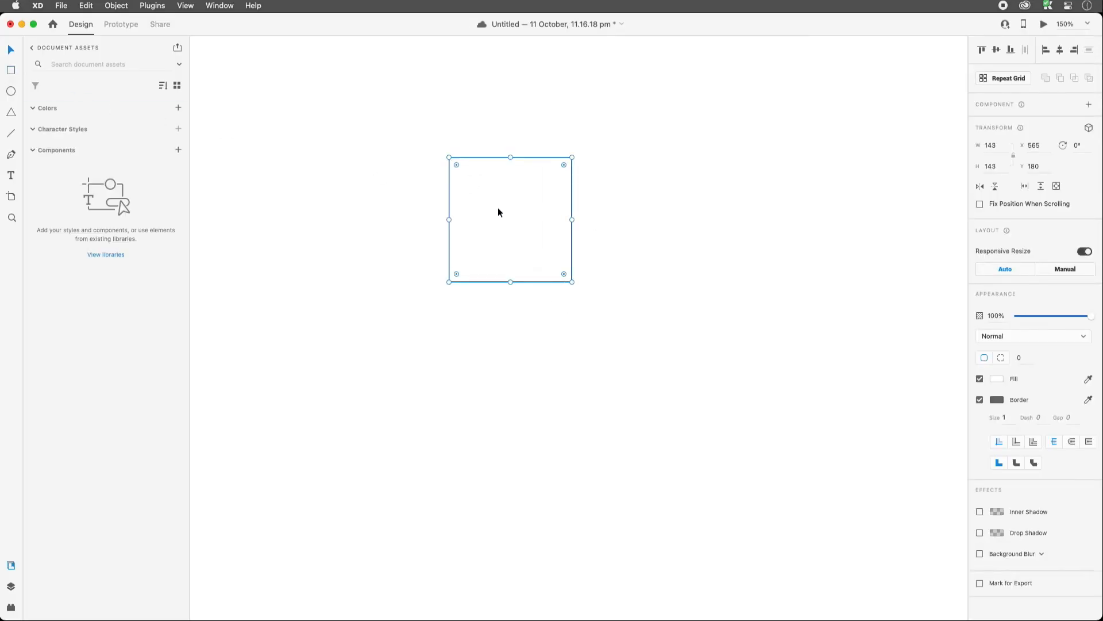
Duplicate the square to the right of the original at the same height, with a small gap, and leave both deselected.
drag(498, 209, 643, 212)
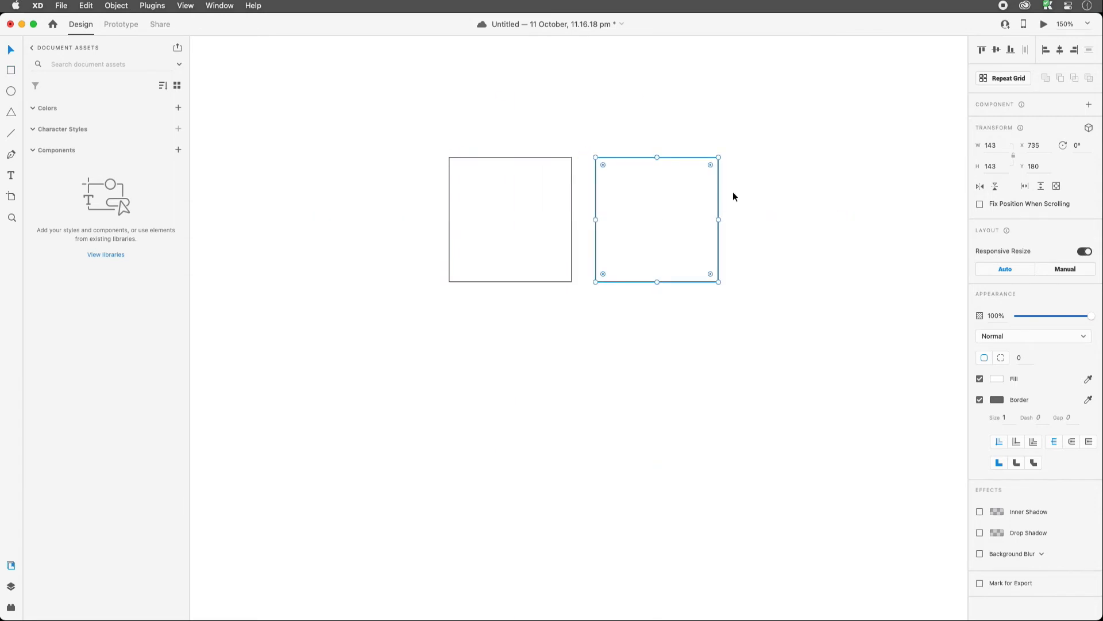
drag(756, 171, 525, 258)
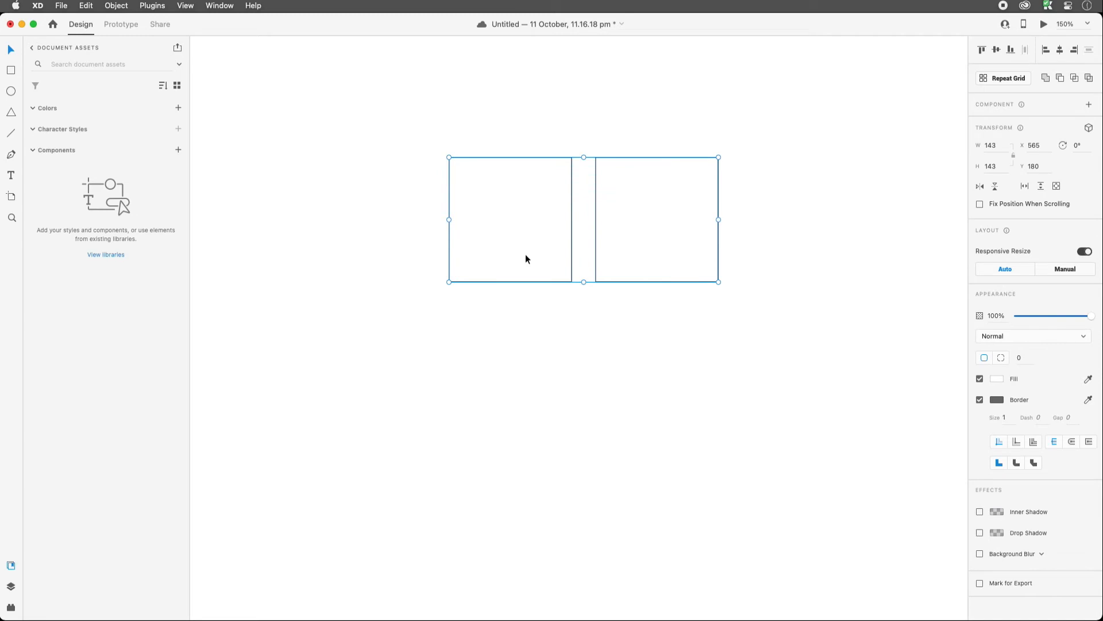
key(Escape)
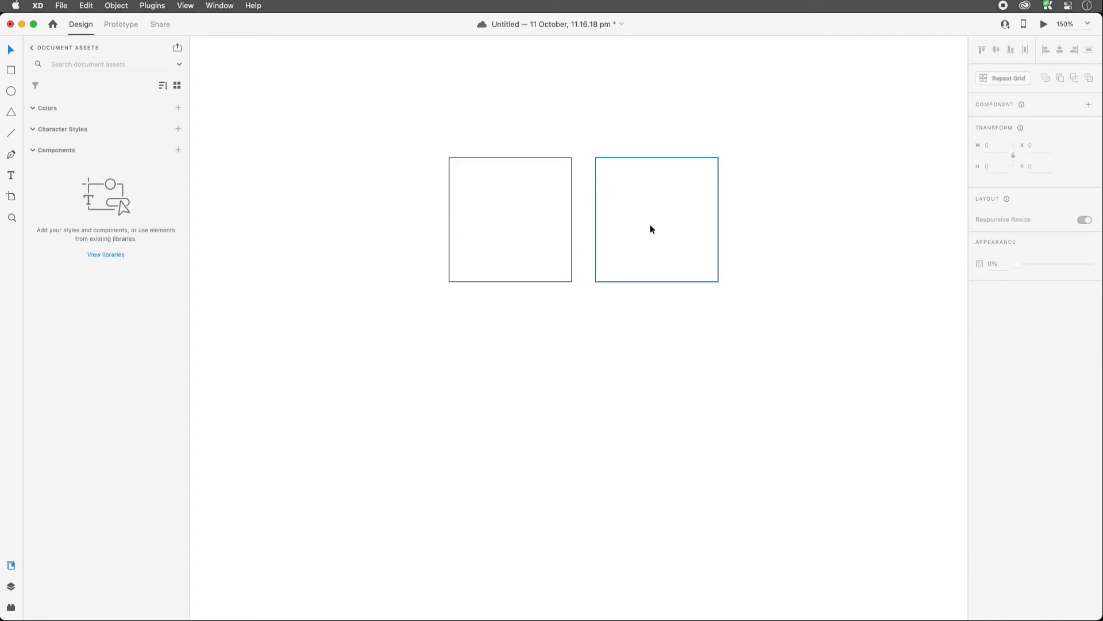
Fill the duplicated square with solid red #FF0000.
click(650, 226)
click(998, 382)
text(ff0000)
key(Return)
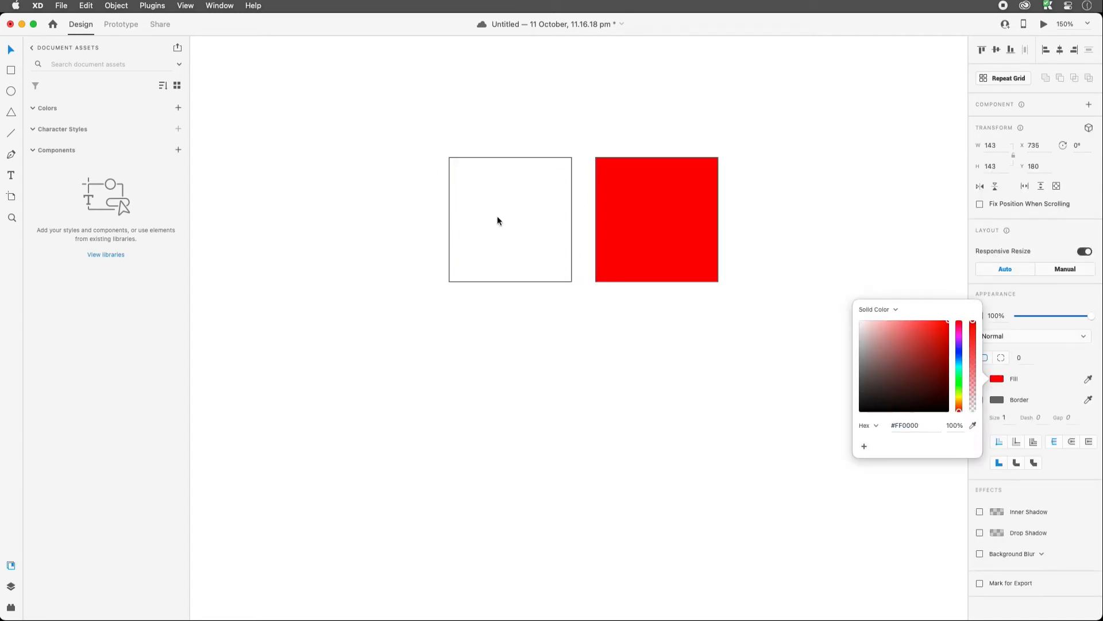
Fill the original square on the left with a bright green.
click(498, 216)
click(996, 380)
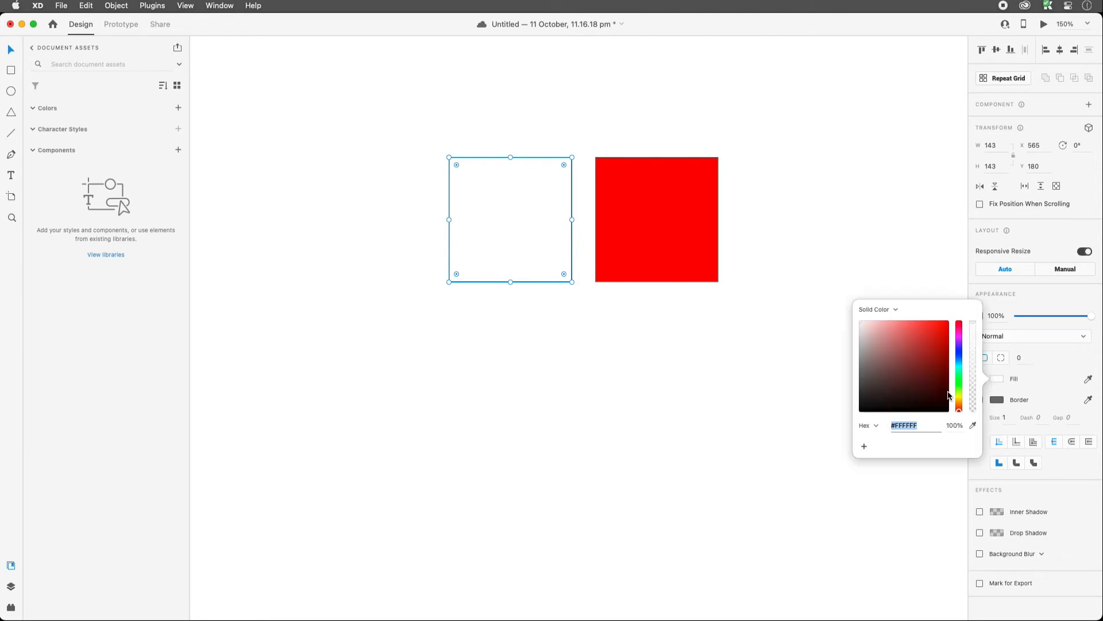
drag(959, 401, 957, 372)
click(947, 325)
click(590, 207)
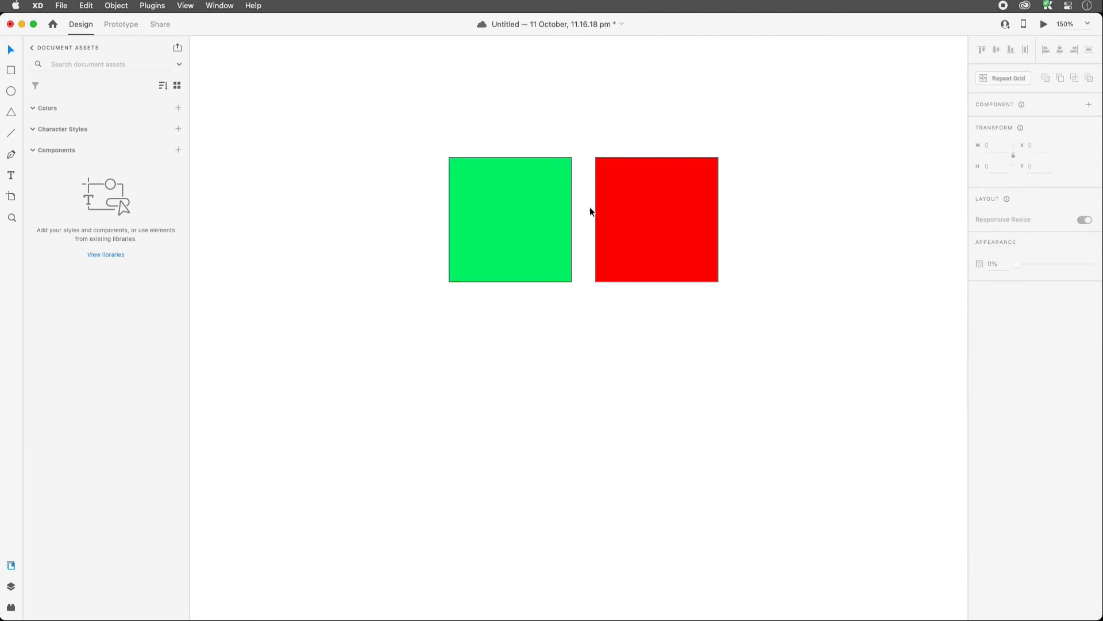
Move the green square so it partly overlaps the lower left of the red square, at about X 680, Y 208.
click(554, 206)
drag(552, 208, 559, 222)
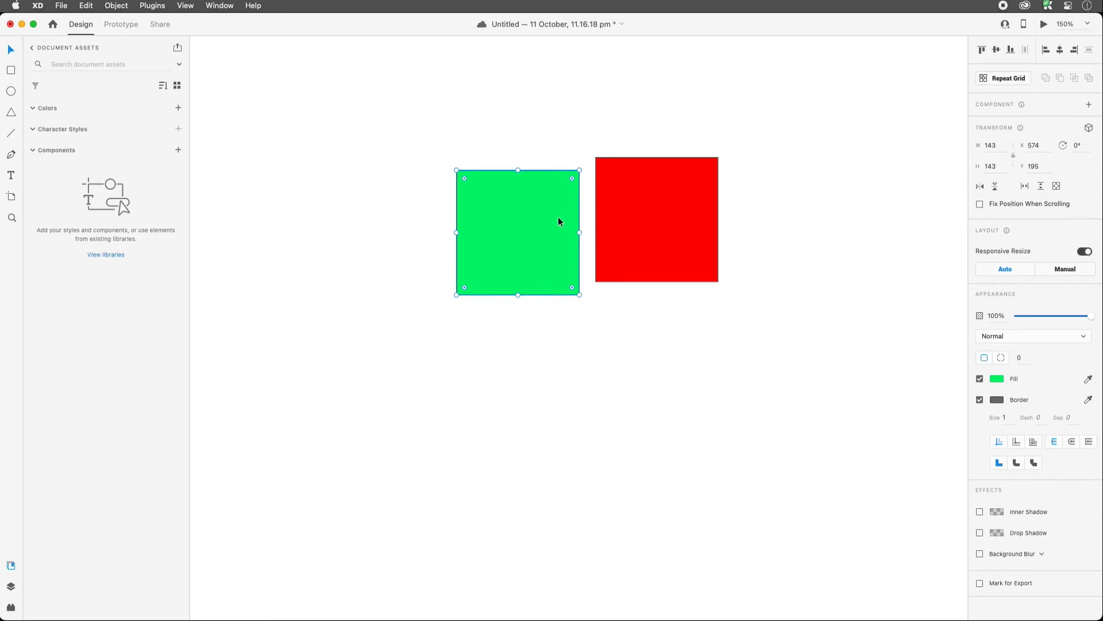
drag(558, 221, 626, 219)
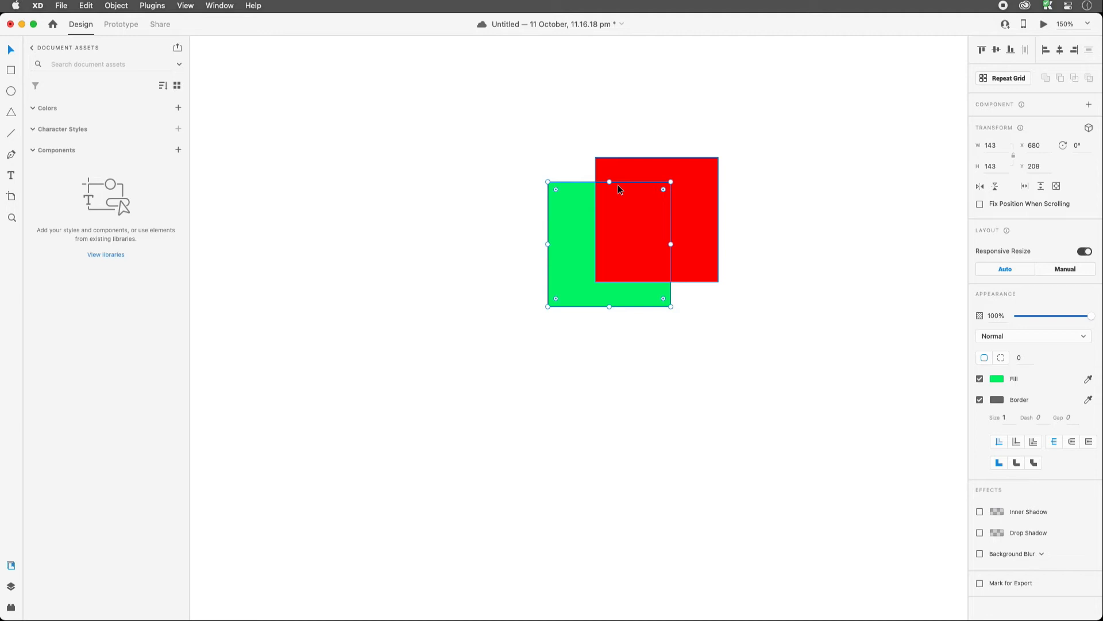
Try bringing the green square to the front of the red one, and undo it.
right_click(572, 205)
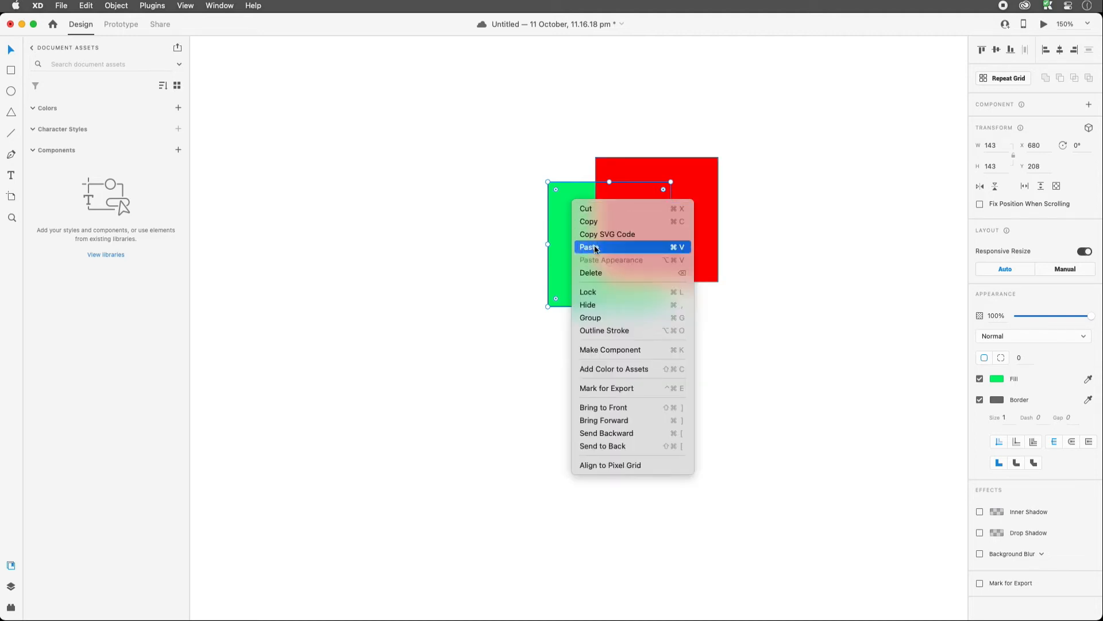
click(642, 407)
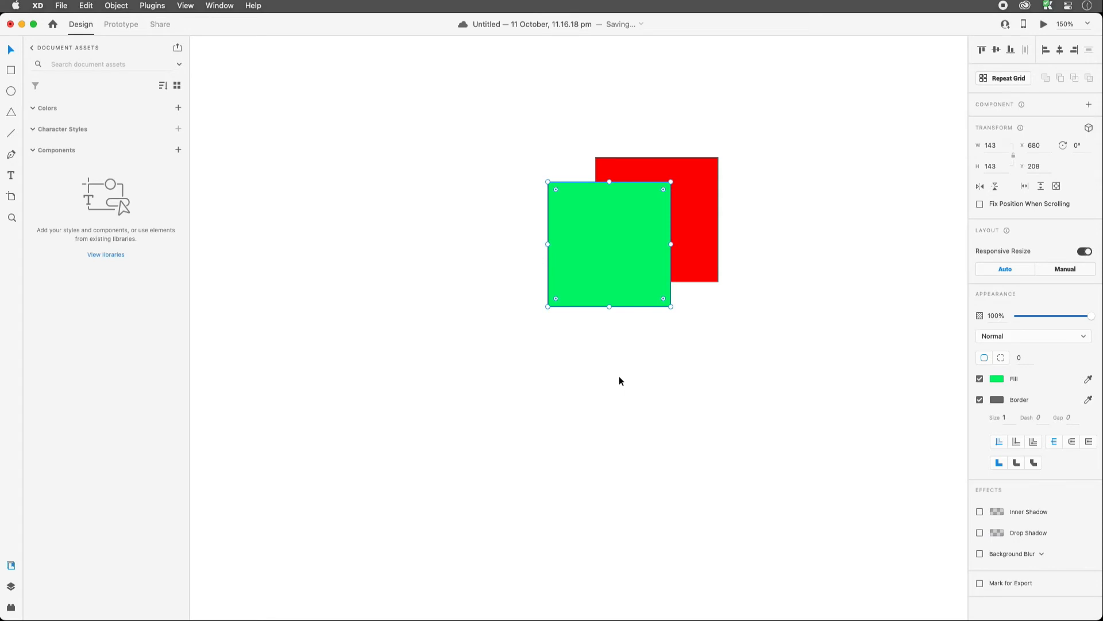
key(super+z)
Duplicate the red square up and to the left so it overlaps both squares, and fill the copy bright blue.
click(657, 233)
drag(667, 211, 604, 150)
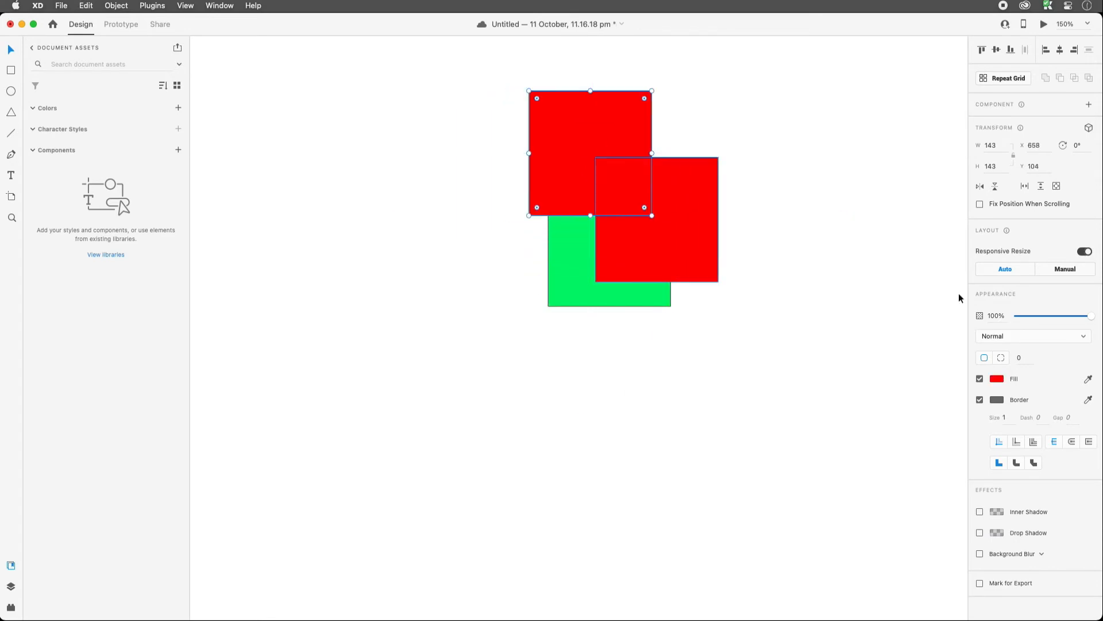
click(997, 380)
drag(950, 411, 951, 353)
click(771, 240)
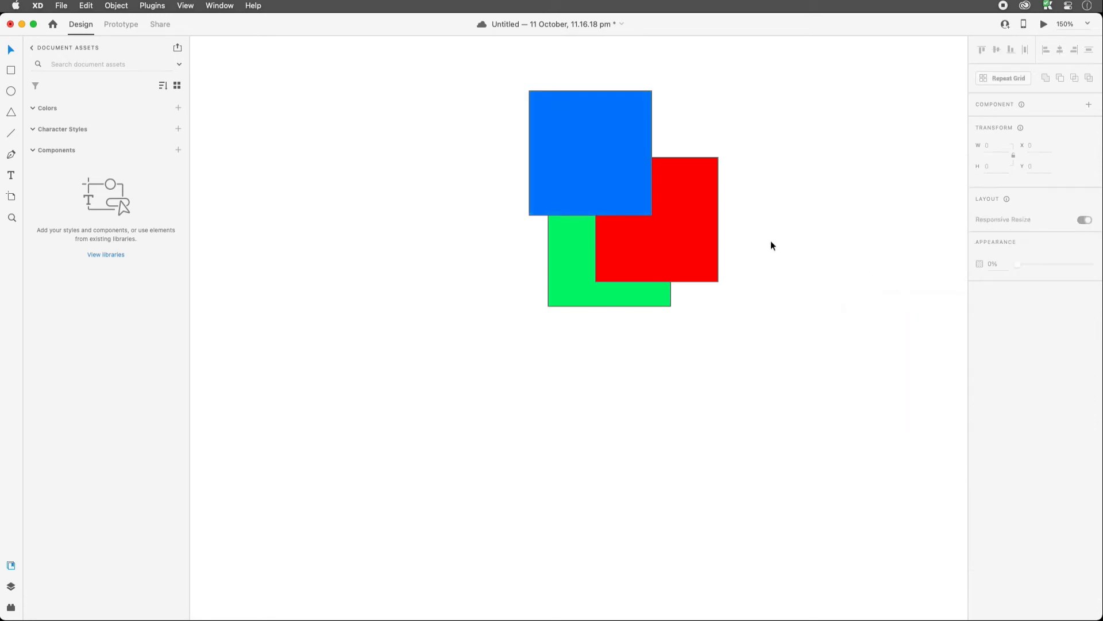
Try bringing the green square forward one level, and undo the change.
click(566, 239)
right_click(566, 237)
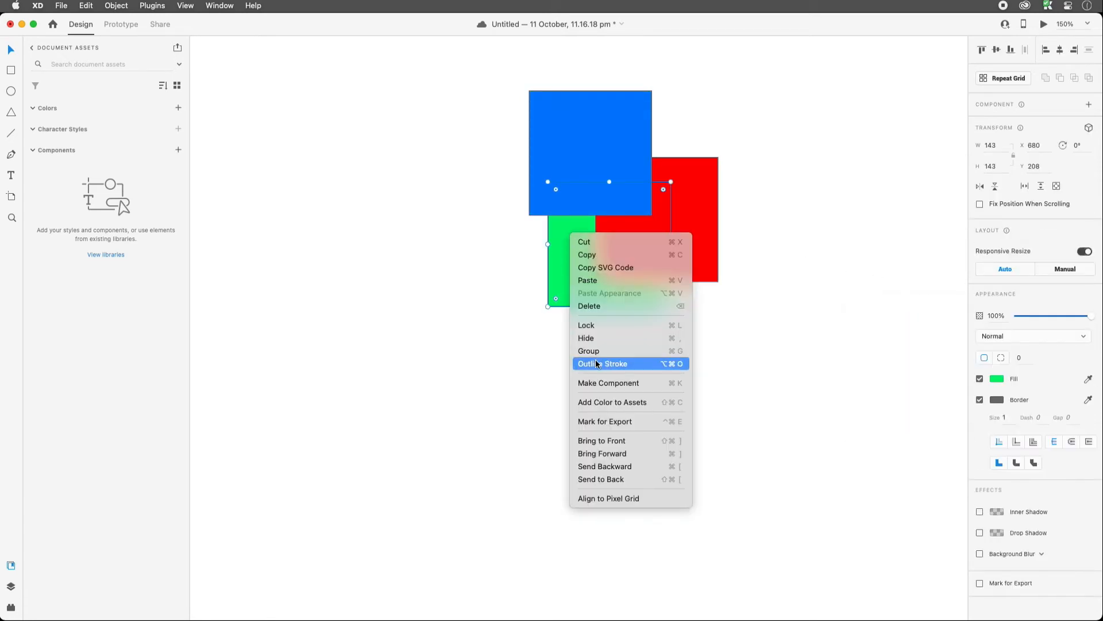
click(639, 453)
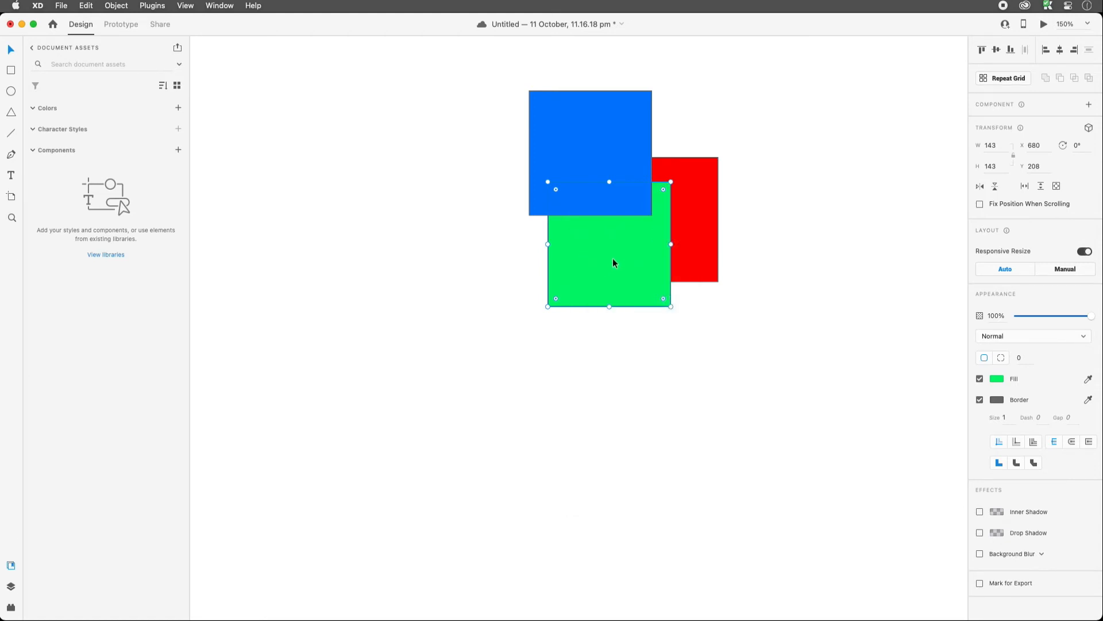
key(super+z)
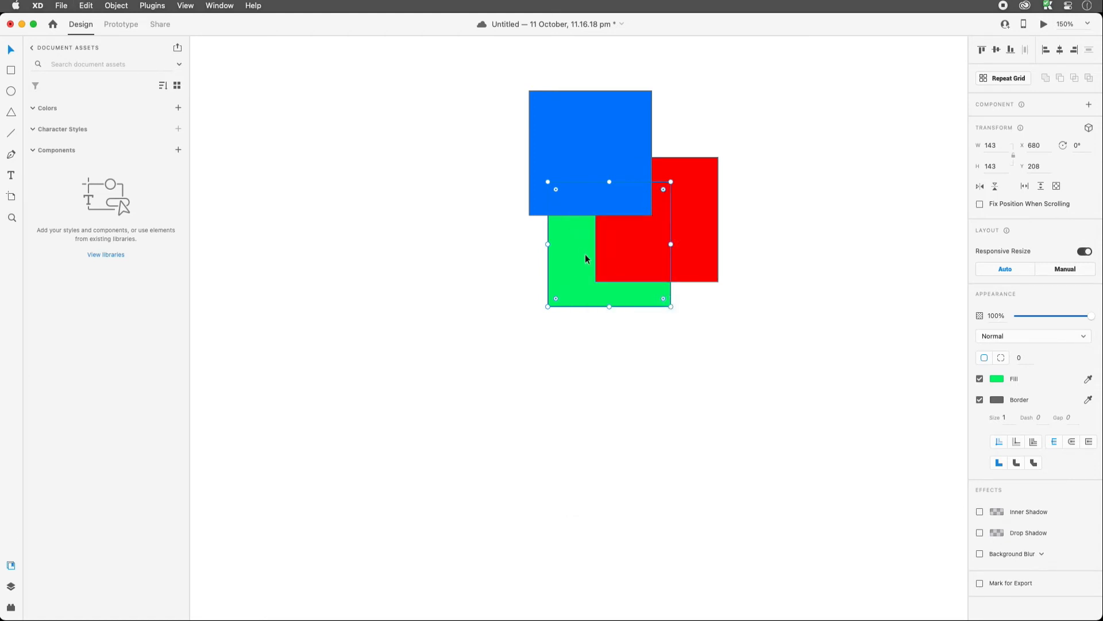
Bring the green square to the front of all squares and rename its layer Green.
right_click(574, 244)
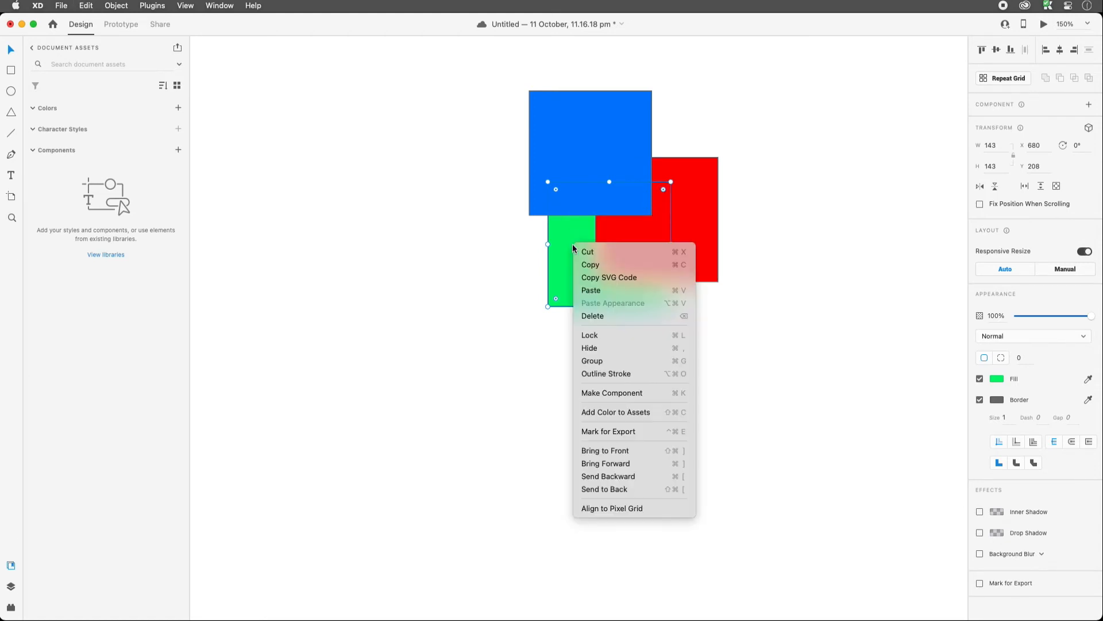
click(646, 451)
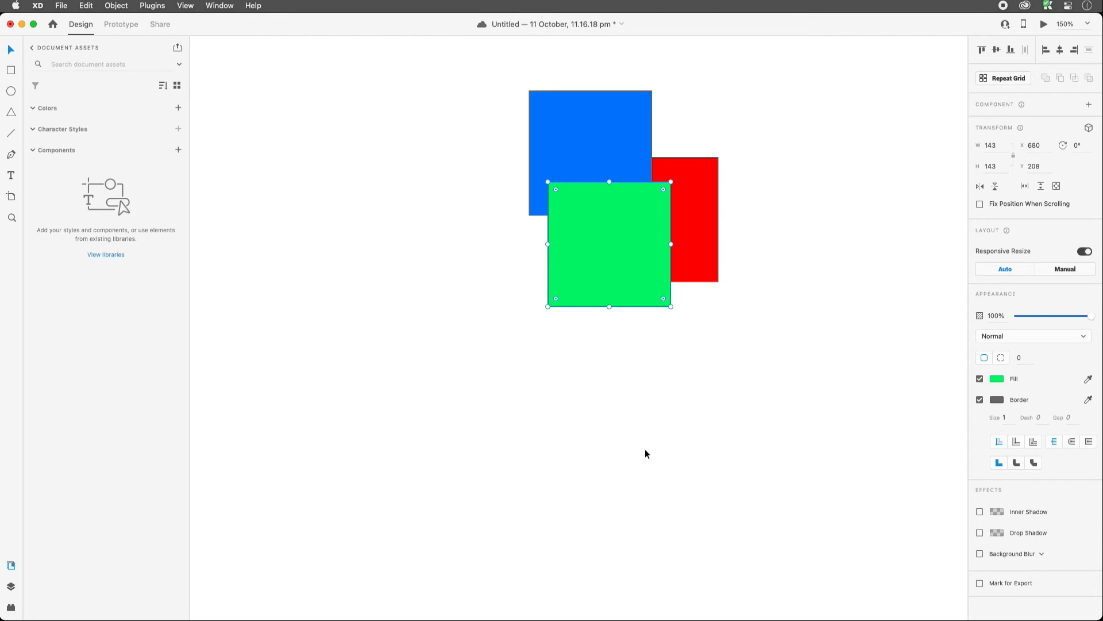
click(10, 587)
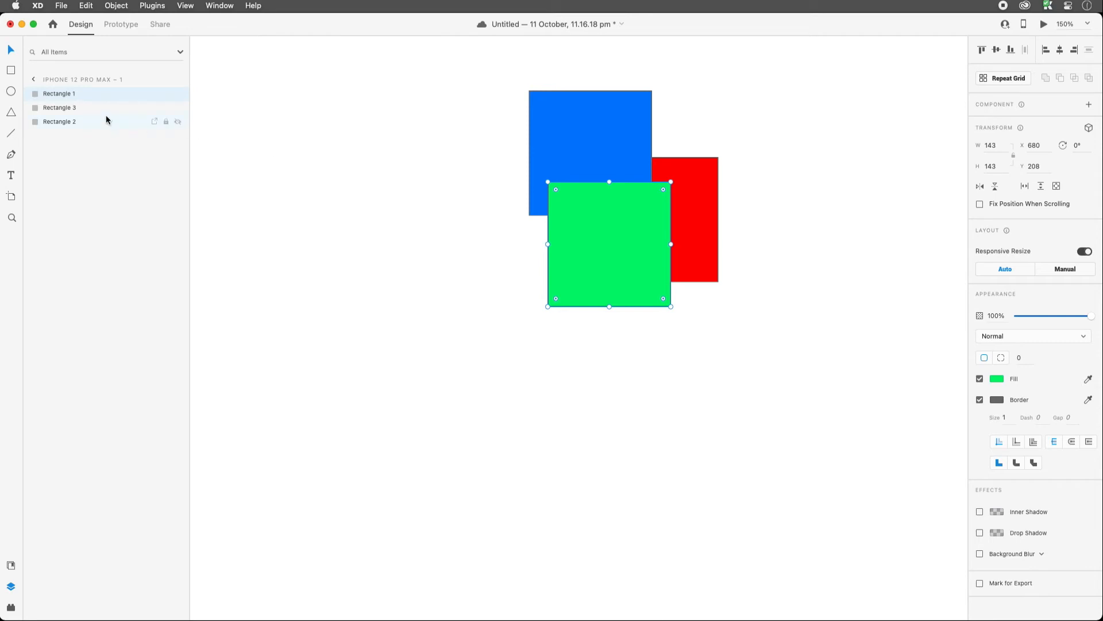
double_click(55, 95)
text(Green)
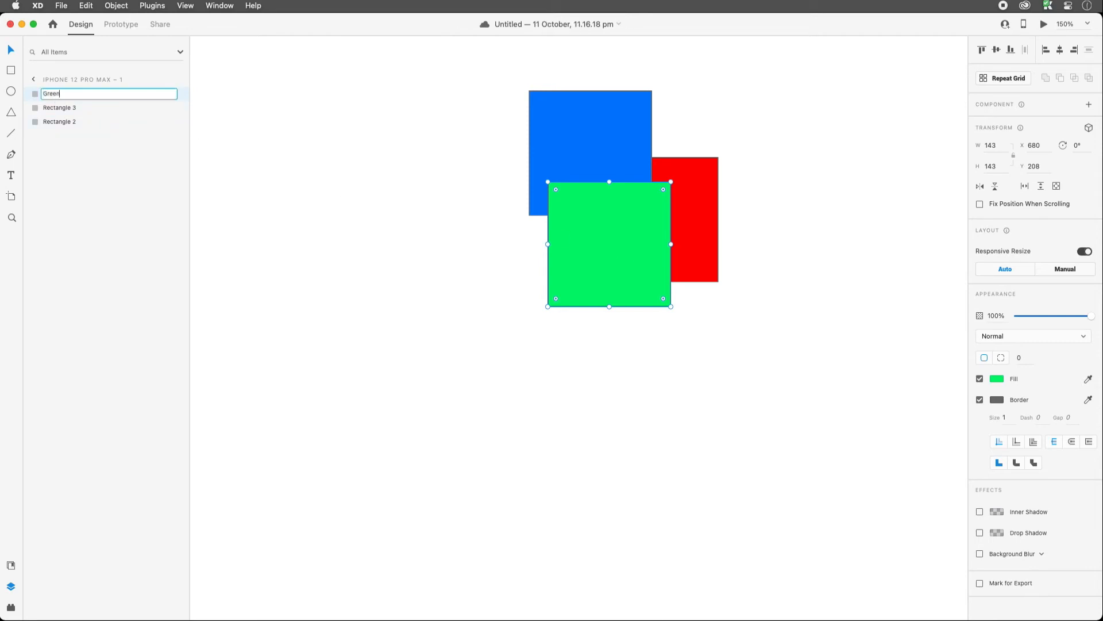
key(Return)
Rename the blue square's layer Blue and the red square's layer Red.
click(584, 121)
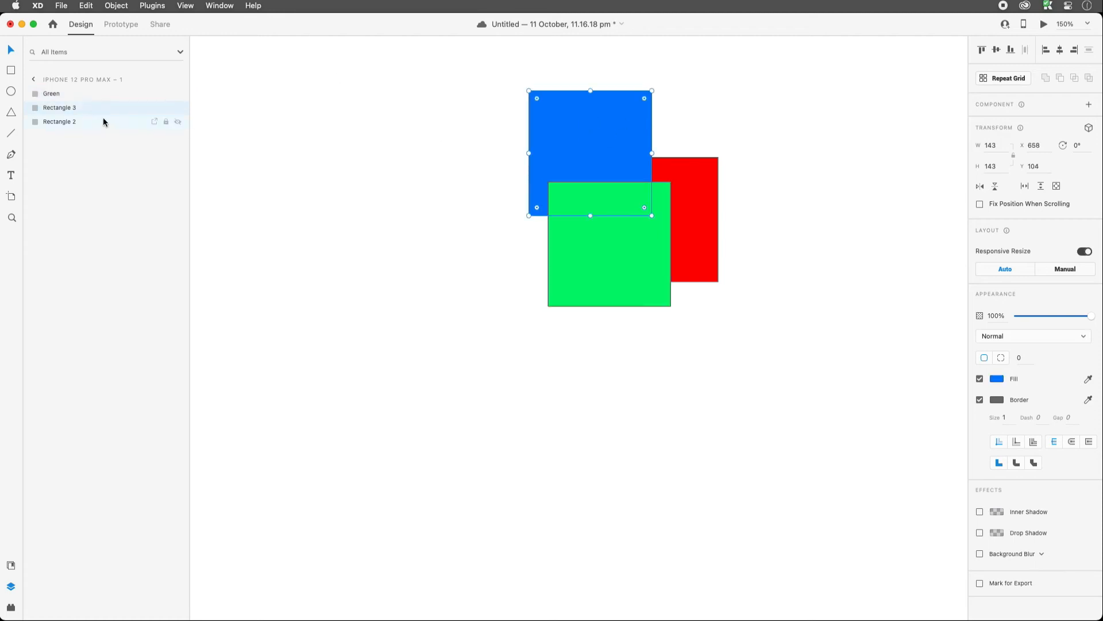
double_click(60, 108)
text(Blue)
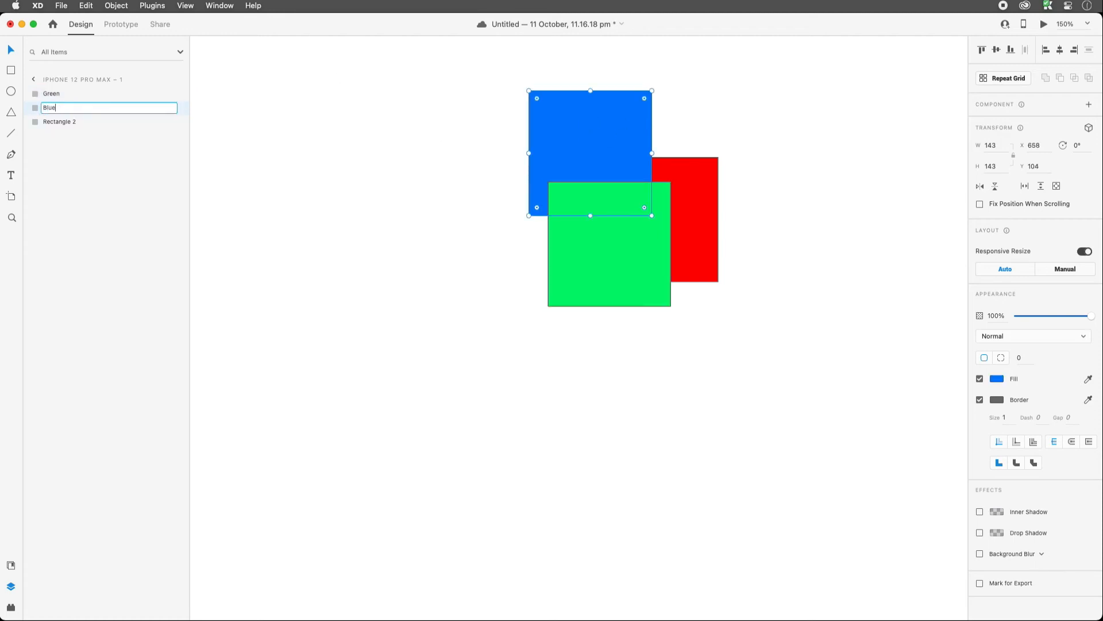
key(Return)
click(698, 171)
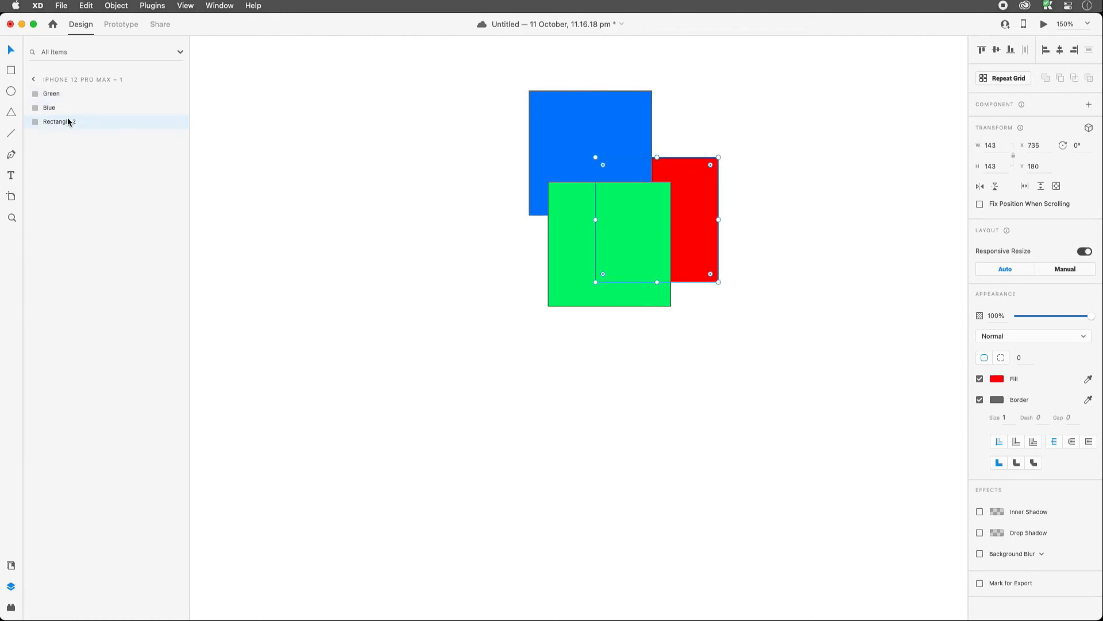
double_click(57, 122)
text(Red)
key(Return)
Bring the red square to the front of all squares and check the layer order of the green and blue squares.
right_click(701, 178)
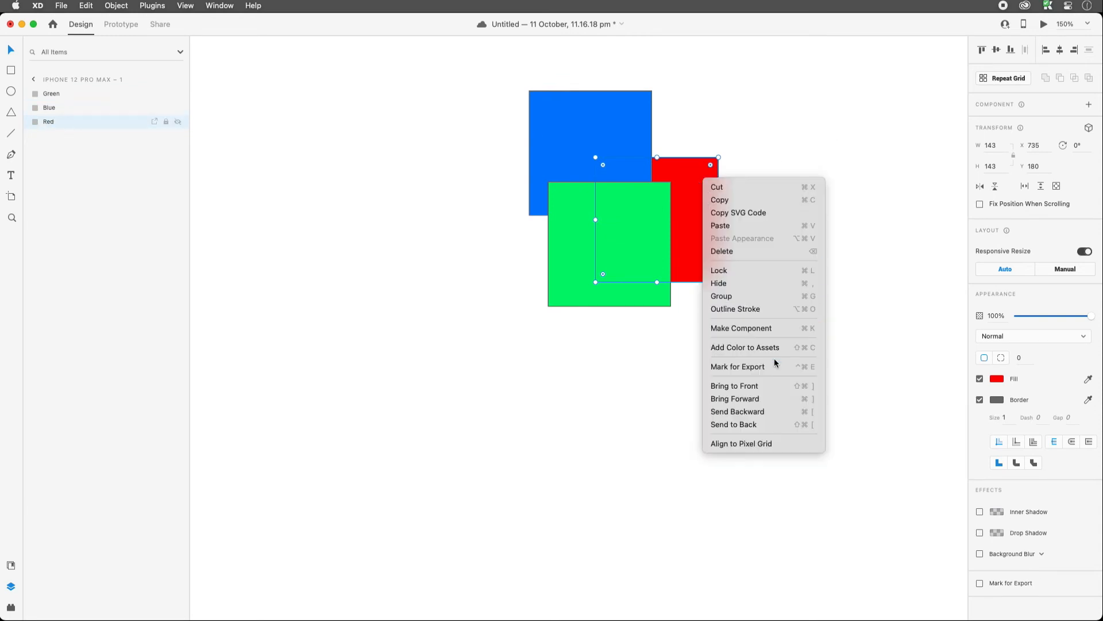
click(779, 385)
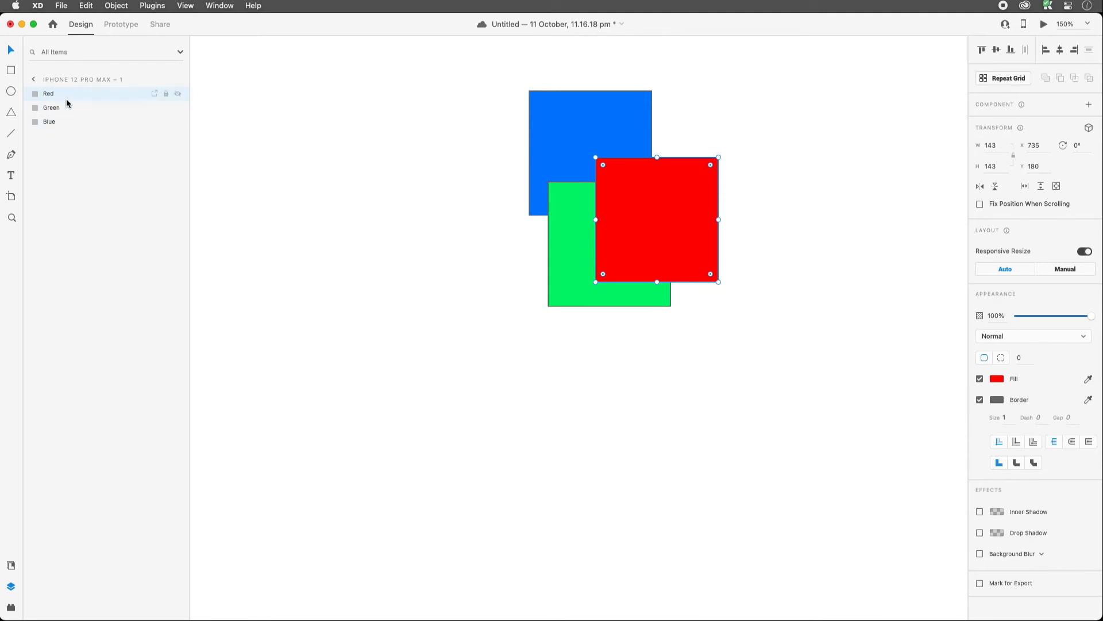
click(563, 209)
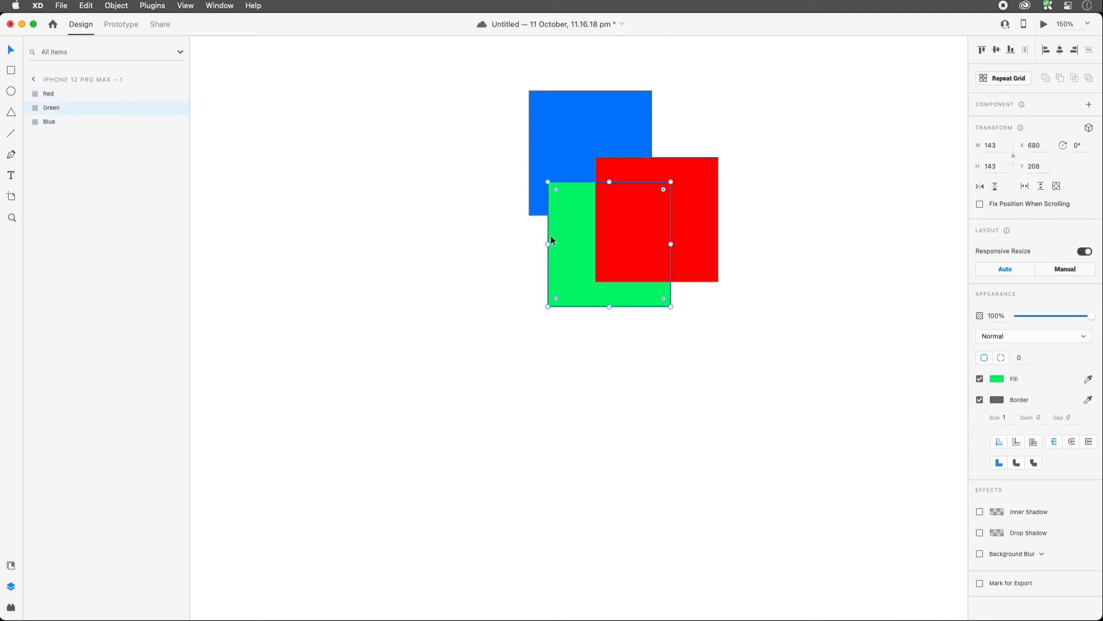
click(581, 118)
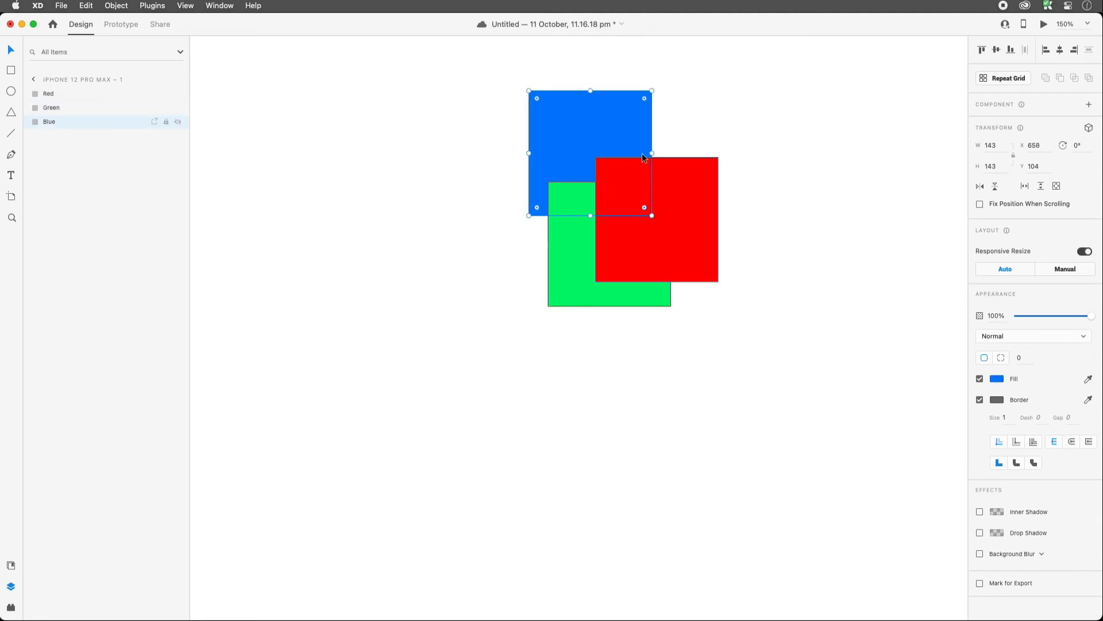
click(690, 195)
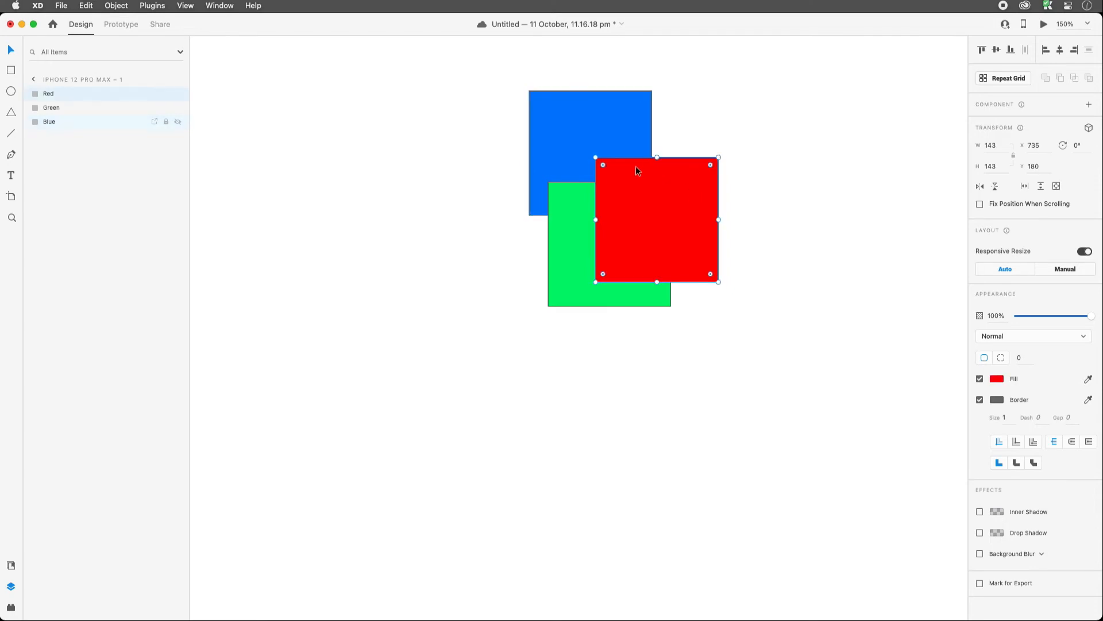
Try sending the red square backward one level, undo that, and send it to the back of all squares instead.
right_click(636, 167)
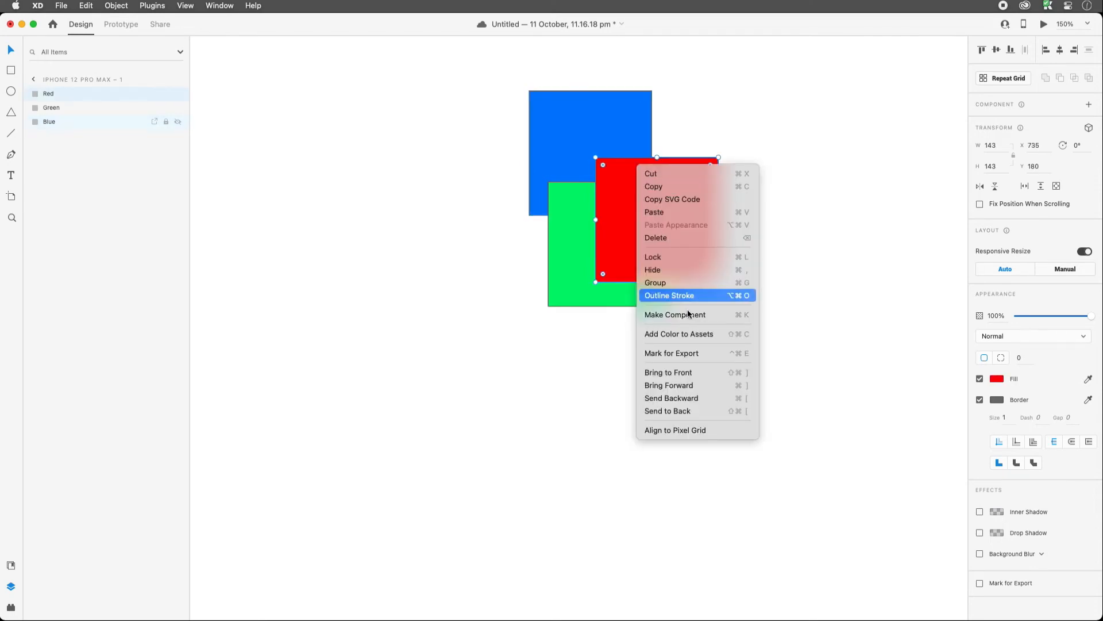
click(712, 397)
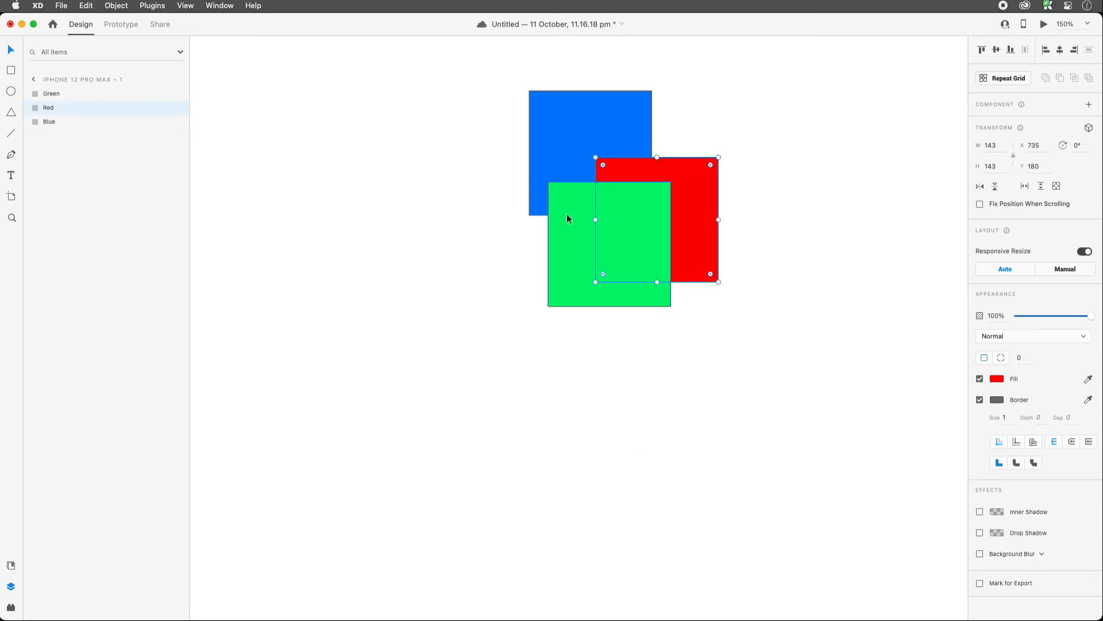
key(super+z)
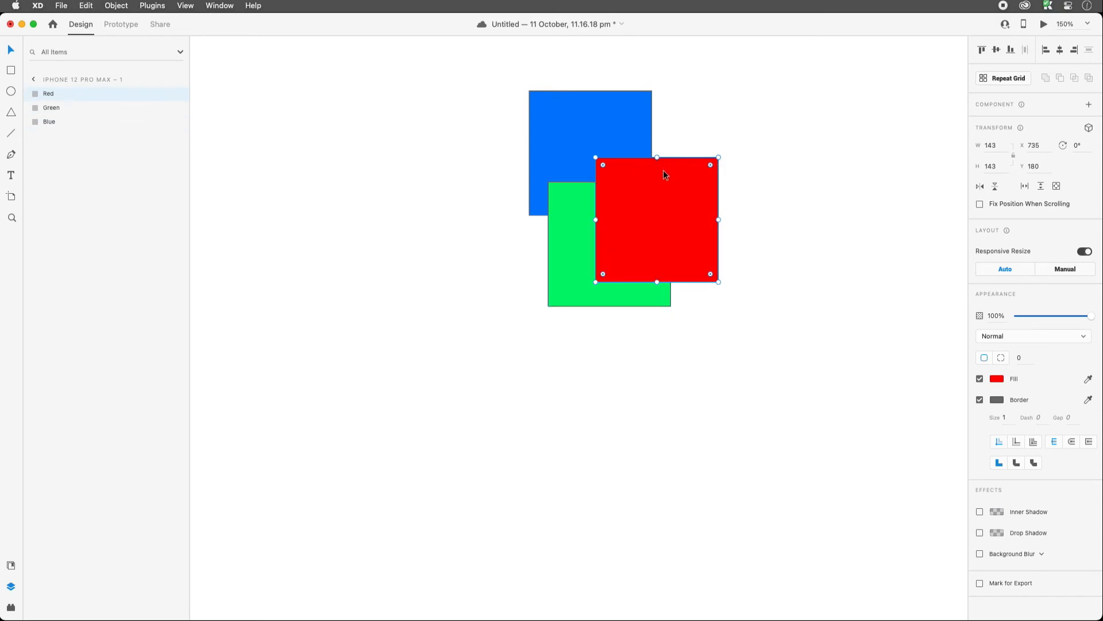
right_click(647, 180)
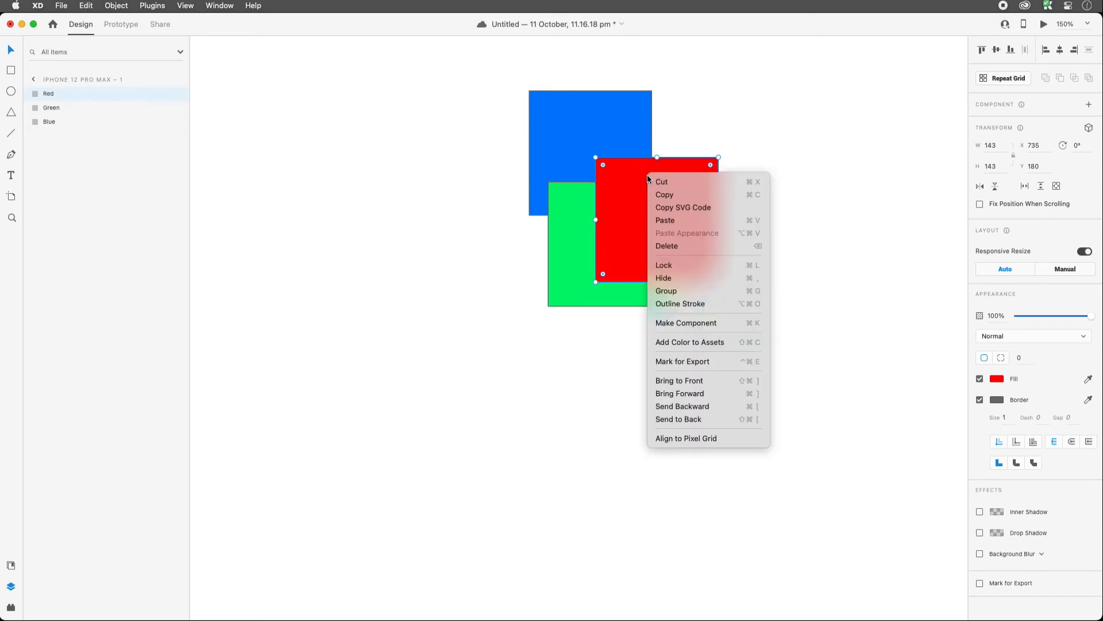
click(716, 420)
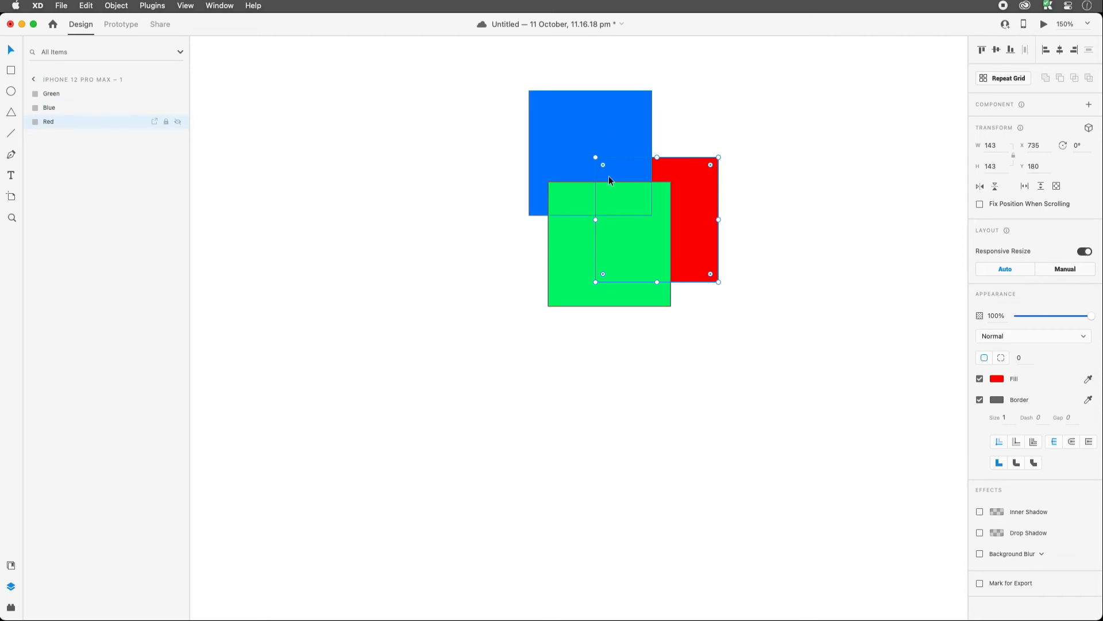
Move the blue square slightly down and shift it backward and forward in the stacking order, ending in front of all squares.
drag(598, 136, 596, 154)
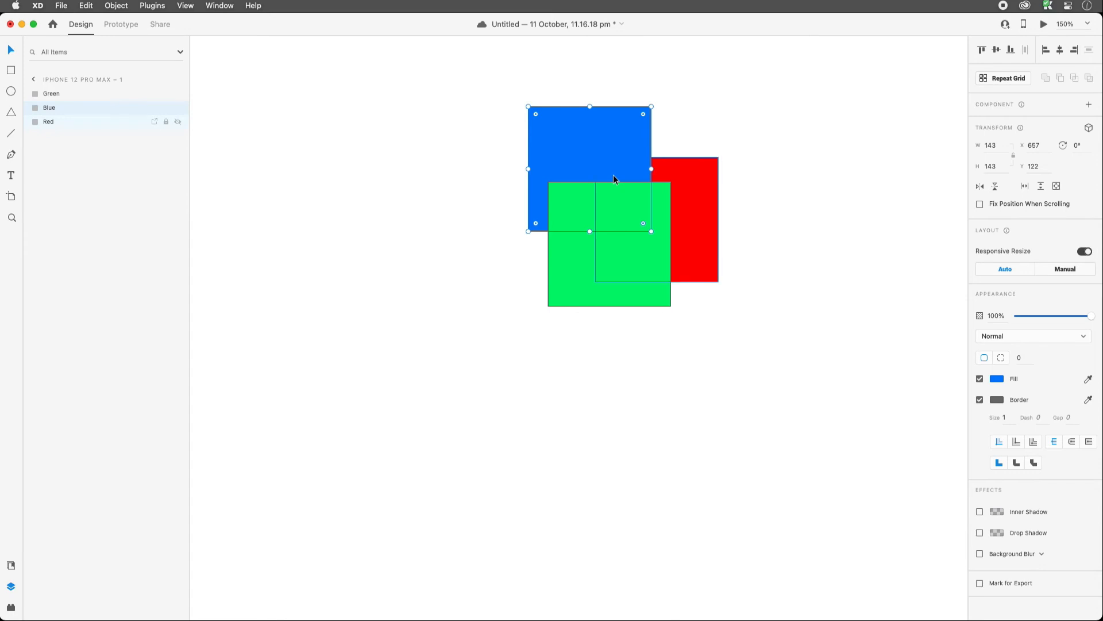
key(super+bracketleft)
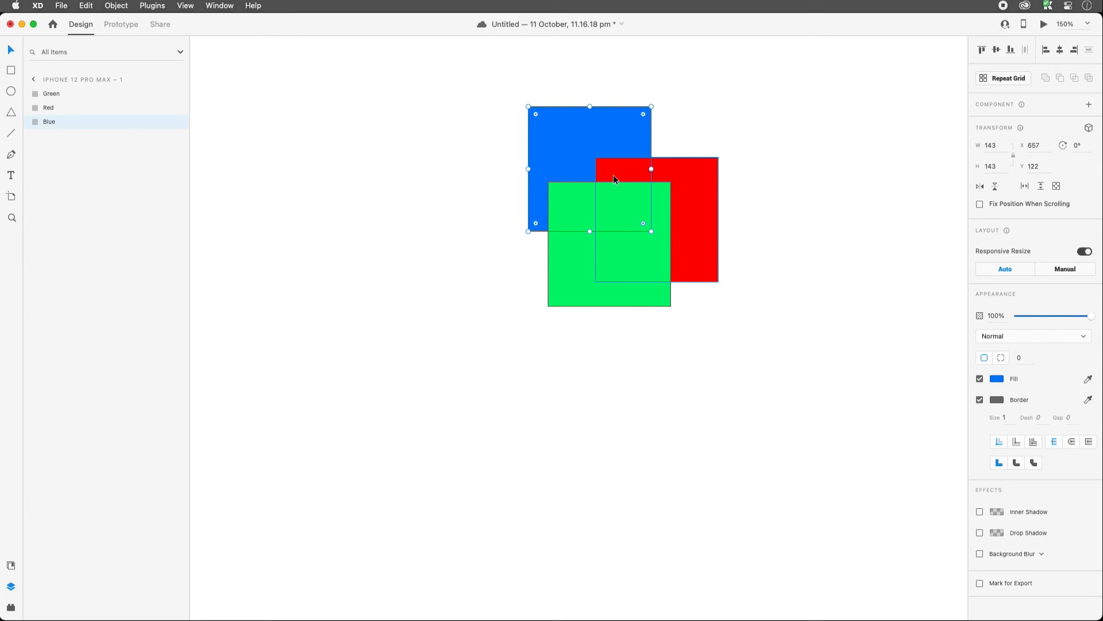
key(super+bracketright)
key(super+bracketright)
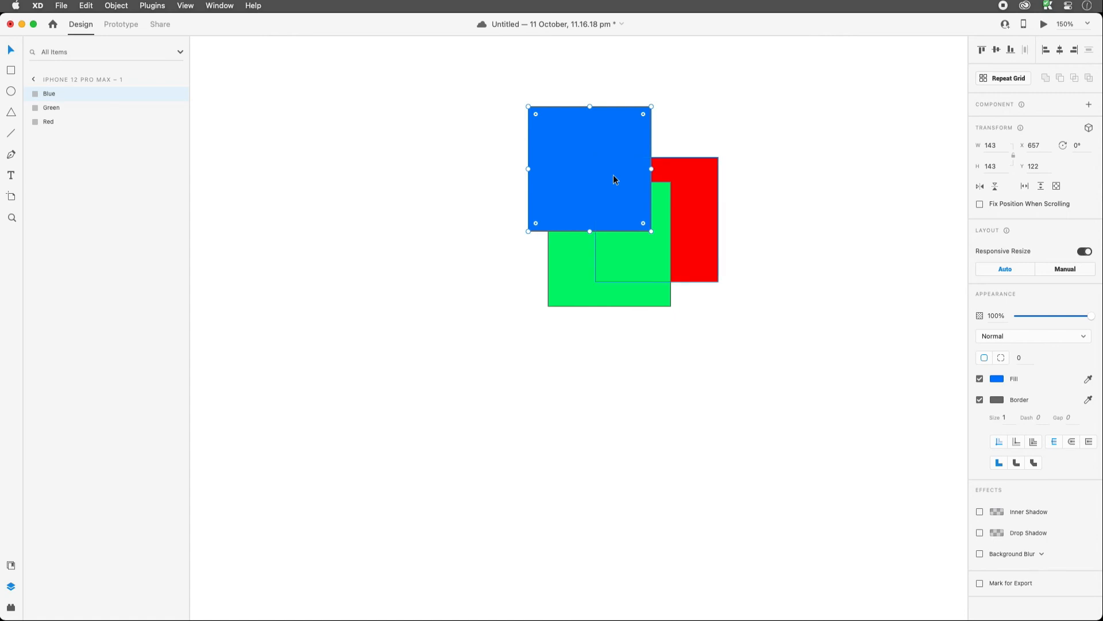
key(super+shift+bracketleft)
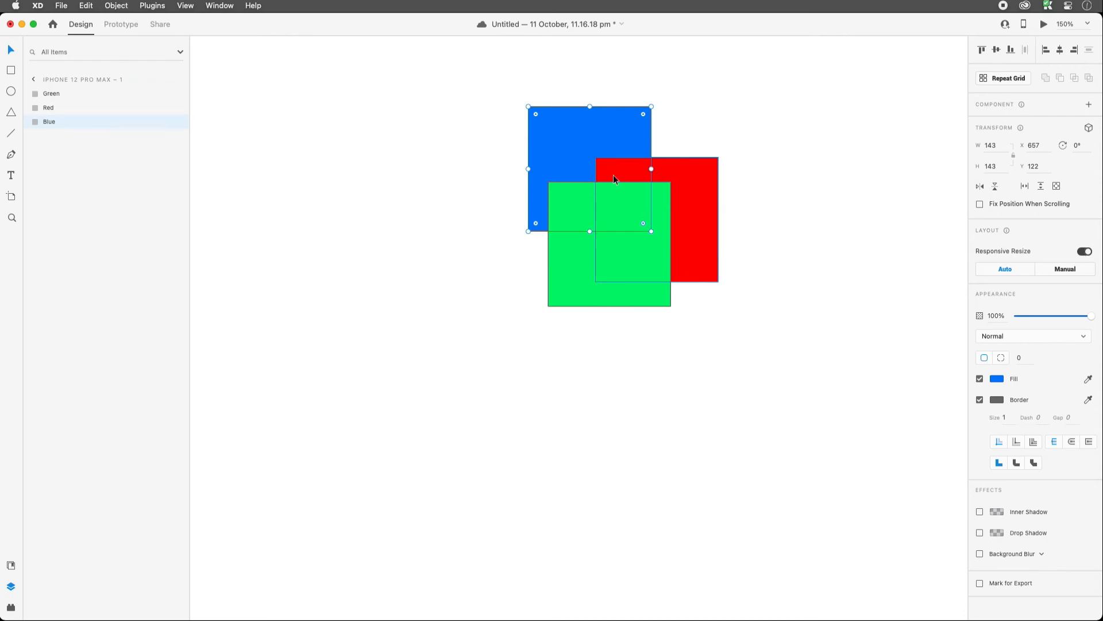
key(super+shift+bracketright)
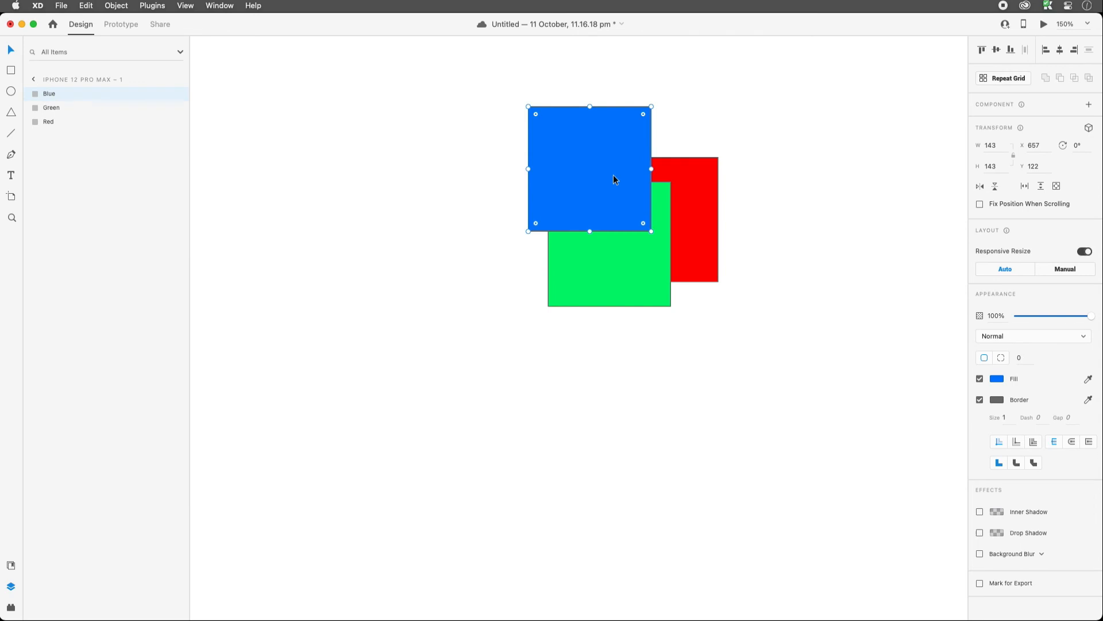
Move the blue square left to about X 585, Y 156, lock it, and try to move it while locked.
drag(605, 172, 540, 195)
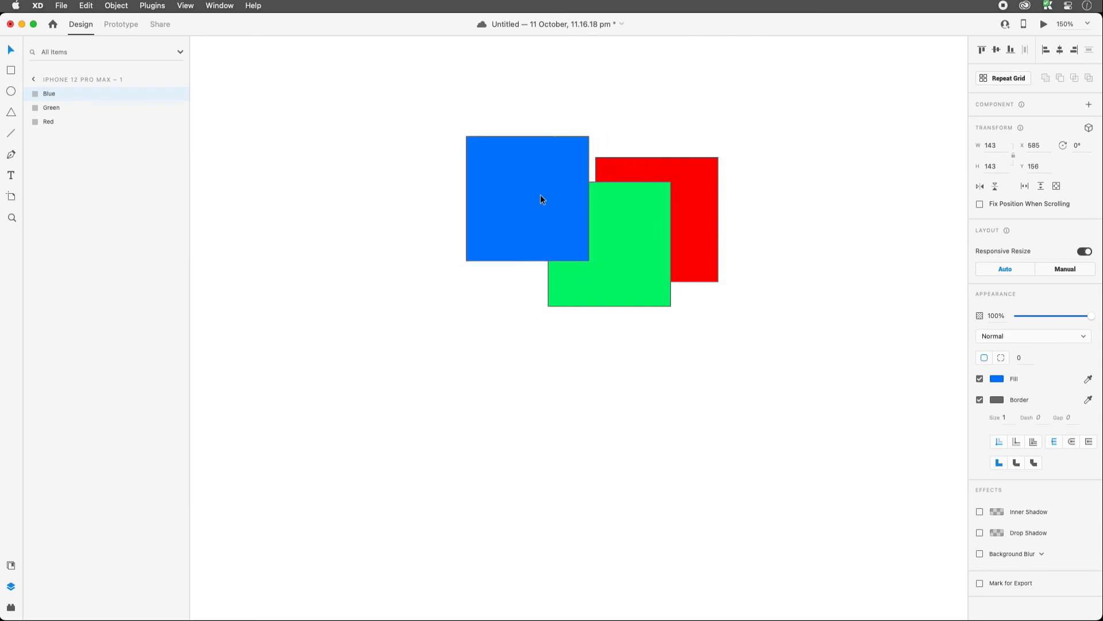
right_click(547, 158)
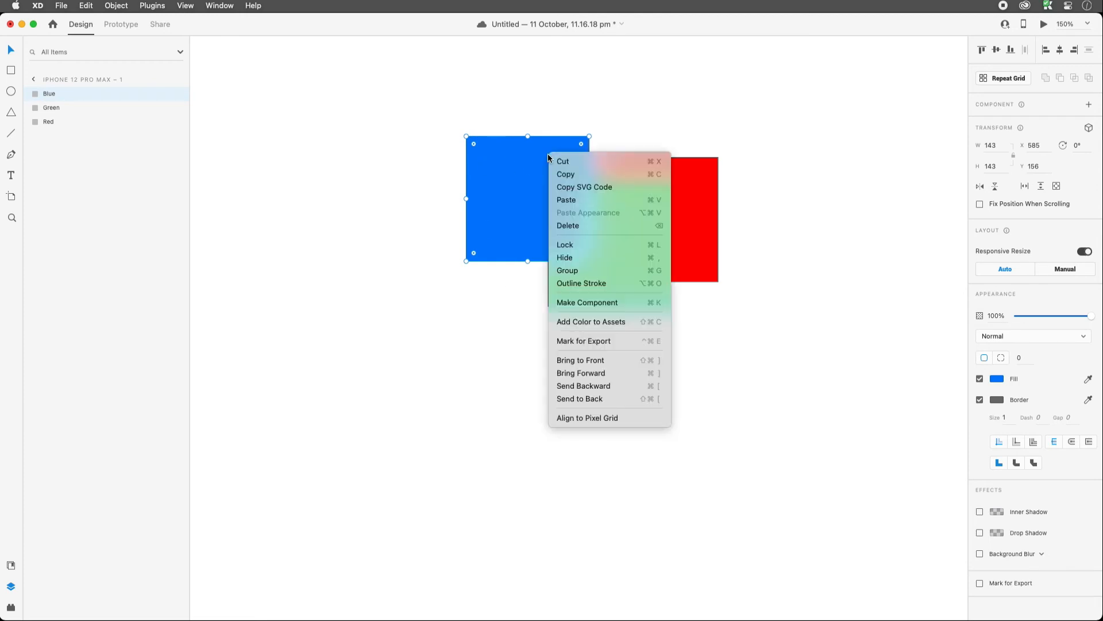
click(584, 246)
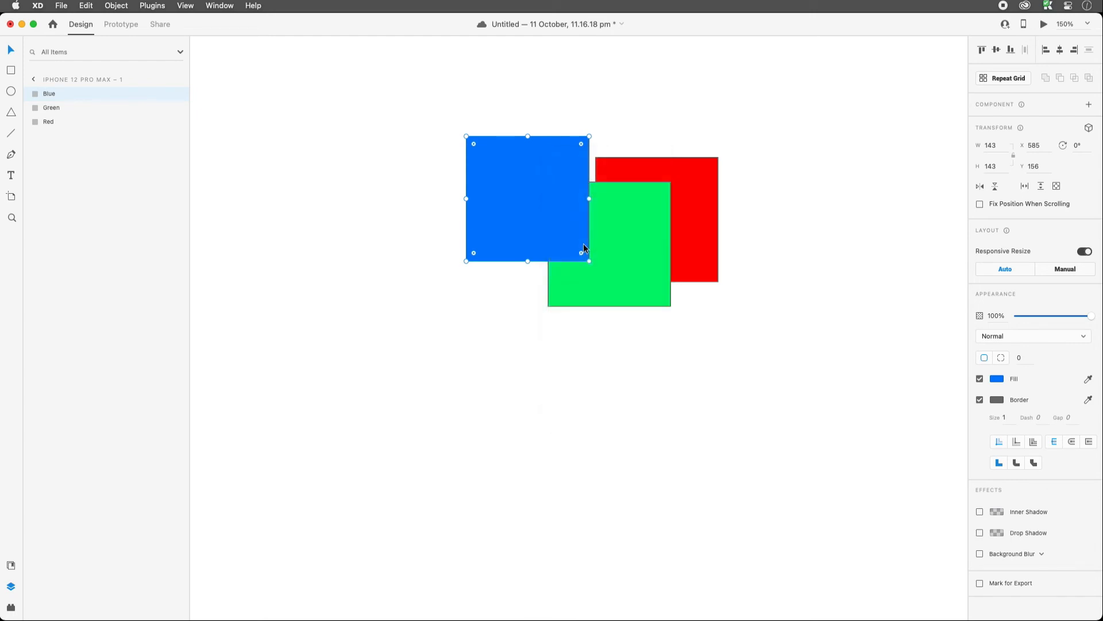
drag(534, 187, 408, 268)
drag(490, 232, 381, 338)
click(484, 349)
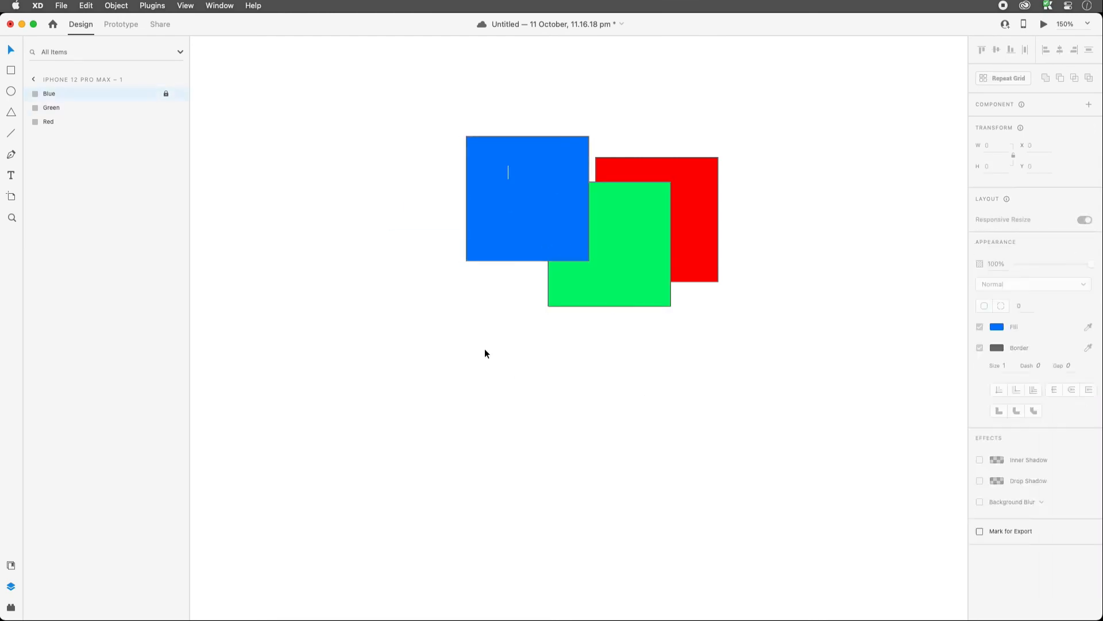
Move the green square around behind the locked blue square, leaving it overlapped by the blue square's lower-left part.
drag(628, 286, 562, 212)
click(559, 153)
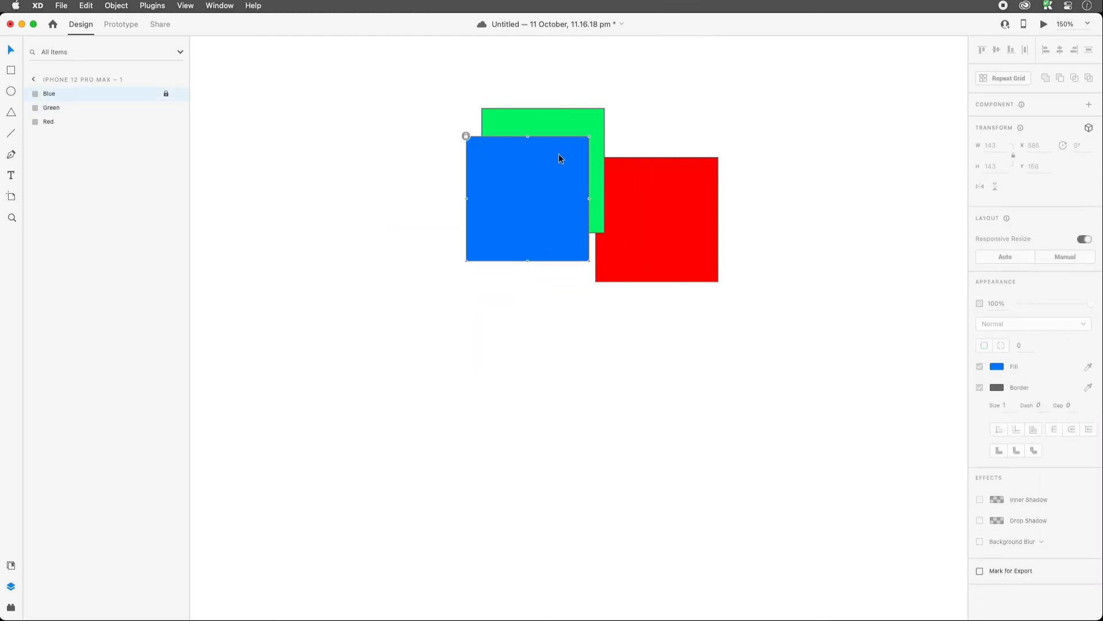
drag(510, 120, 592, 205)
drag(536, 302, 485, 312)
click(500, 166)
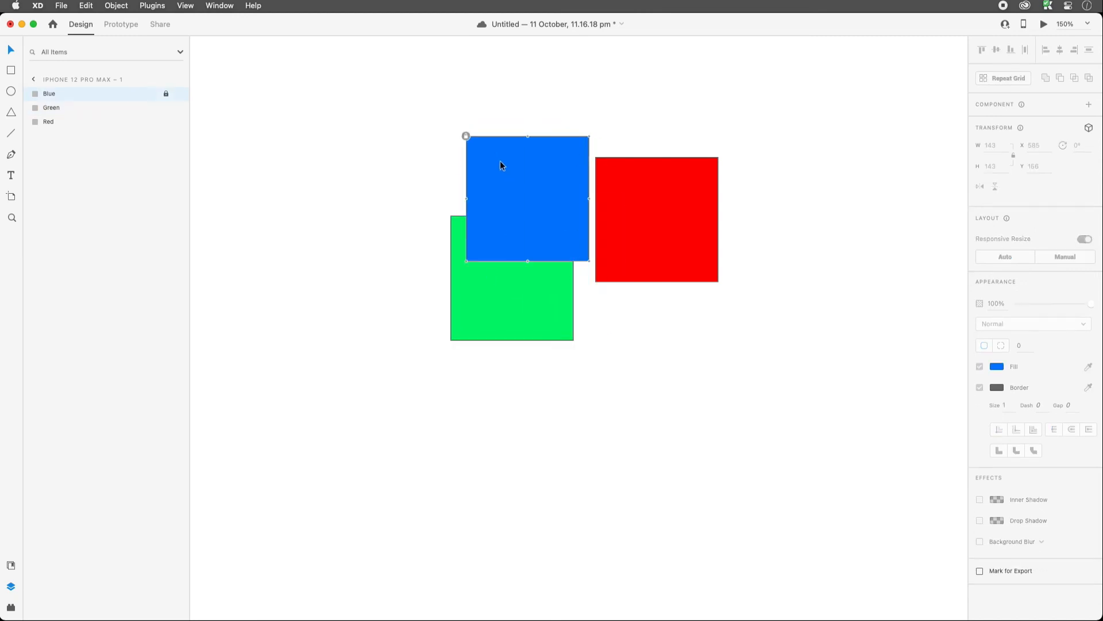
Unlock the blue square and move it right to about X 607, Y 153 so it overlaps the red square.
click(466, 137)
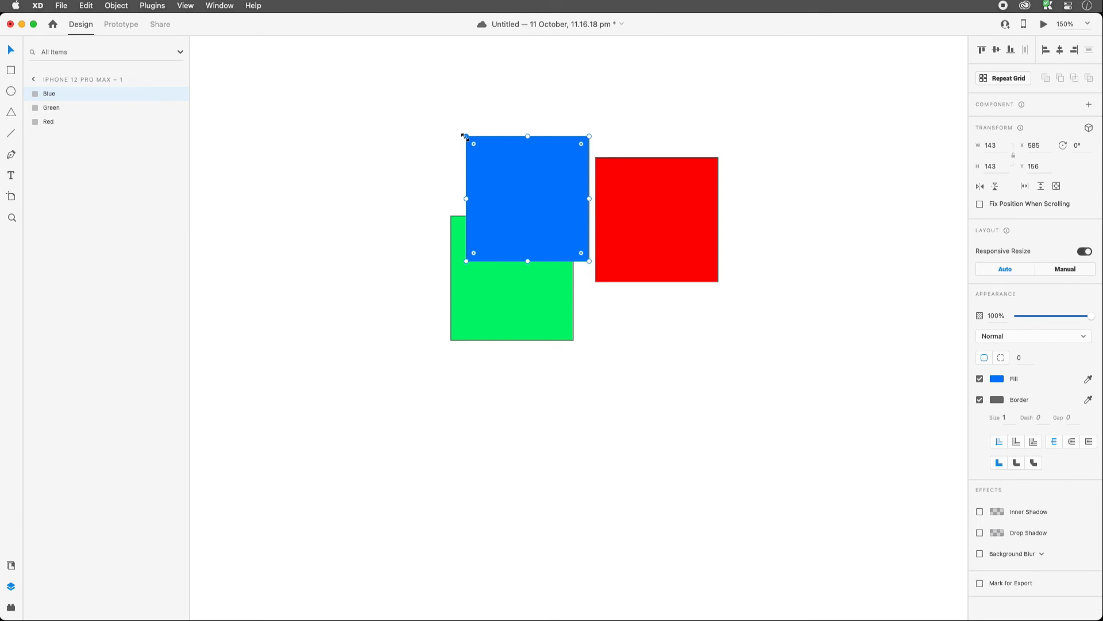
right_click(550, 161)
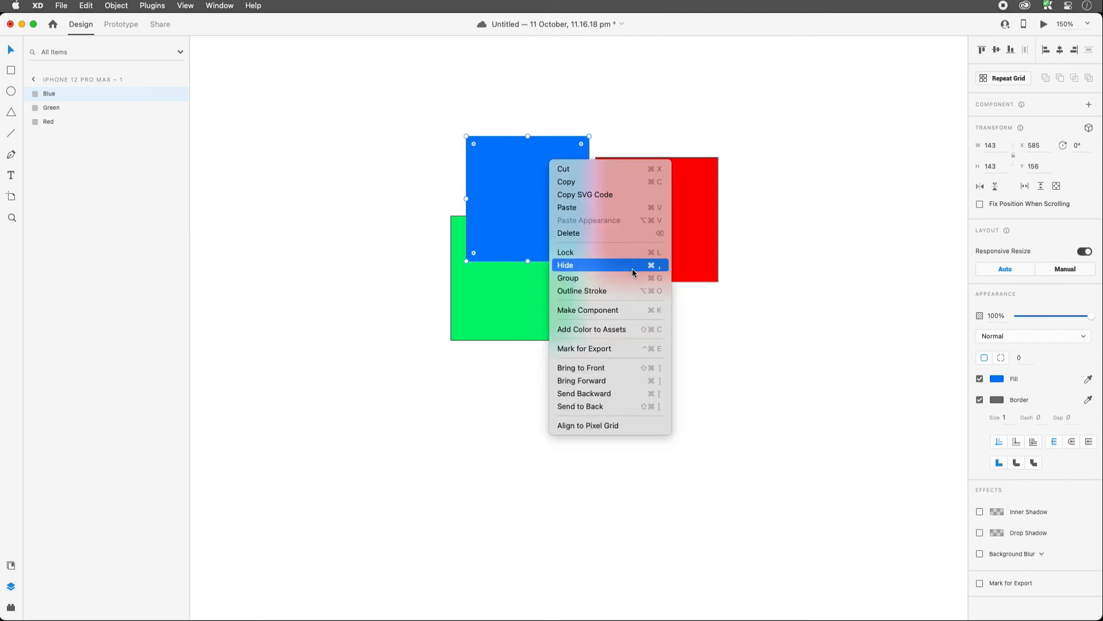
click(442, 371)
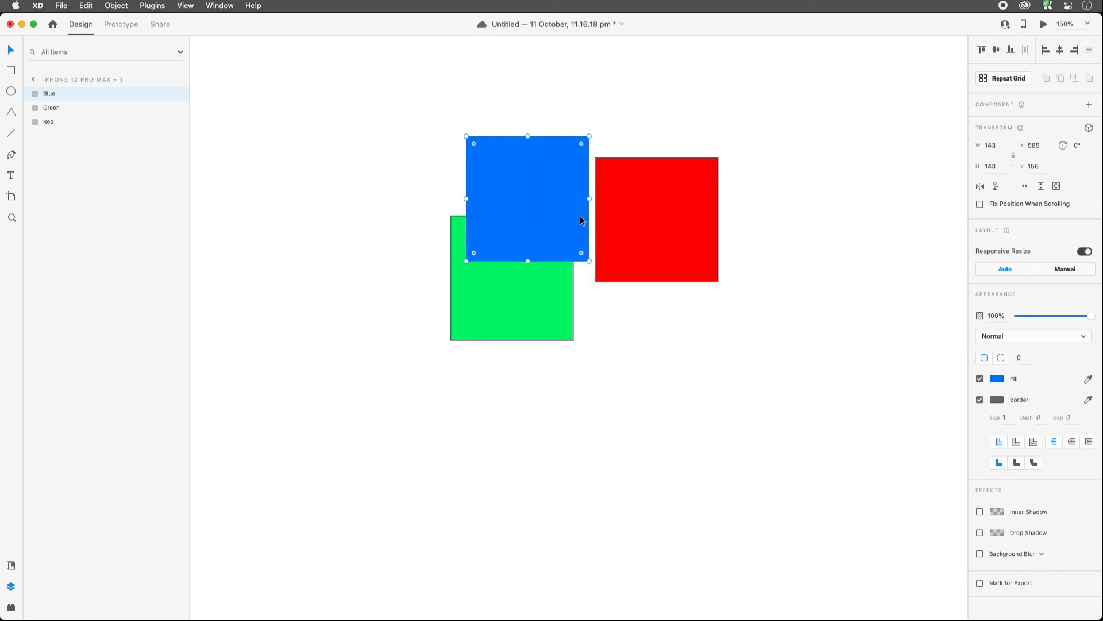
drag(580, 220, 599, 217)
Group the red, blue and green squares together, and ungroup them again.
click(663, 198)
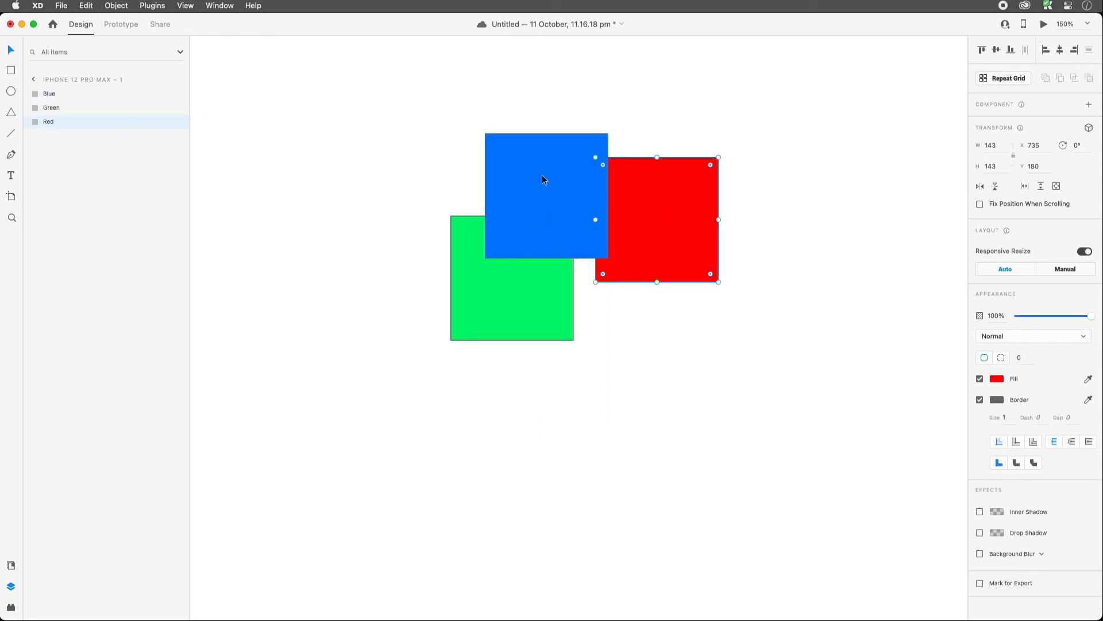
shift+click(543, 178)
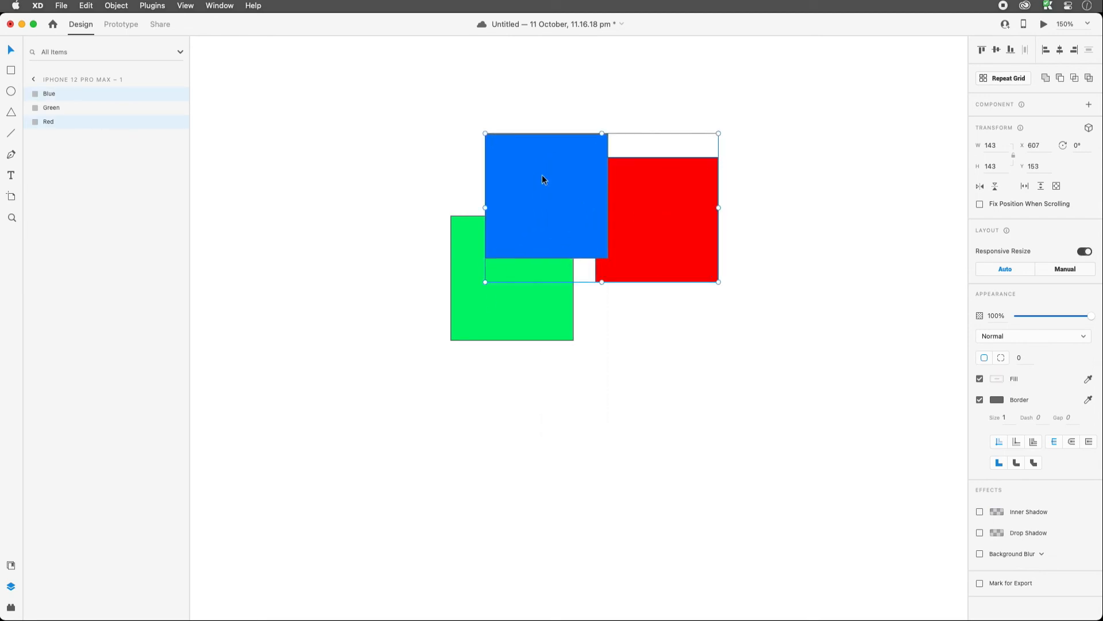
shift+click(508, 302)
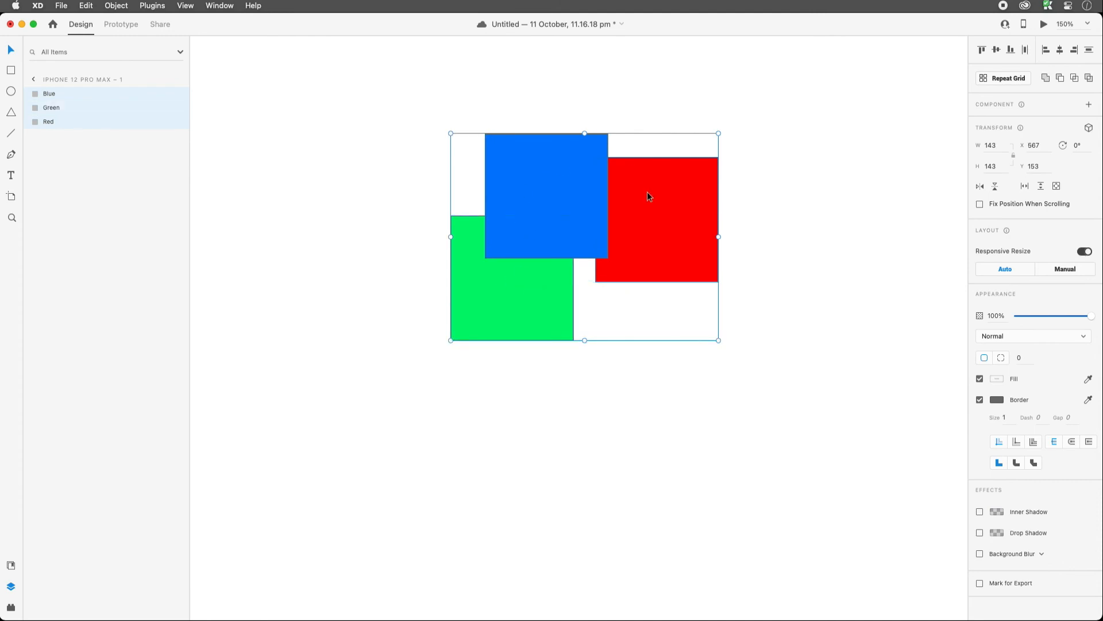
right_click(563, 165)
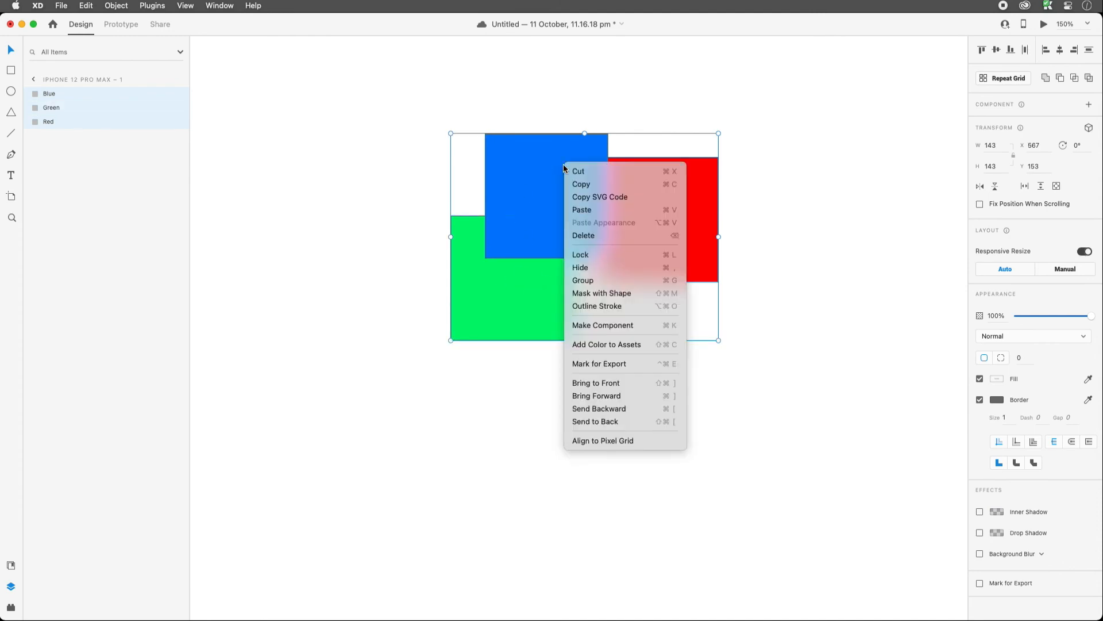
click(613, 284)
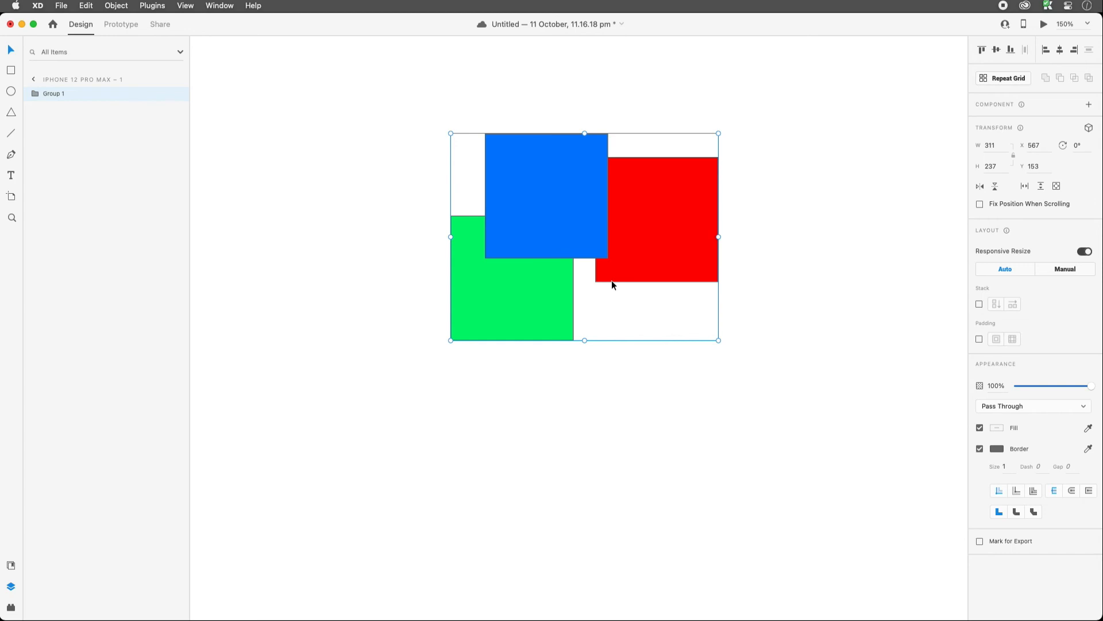
right_click(564, 198)
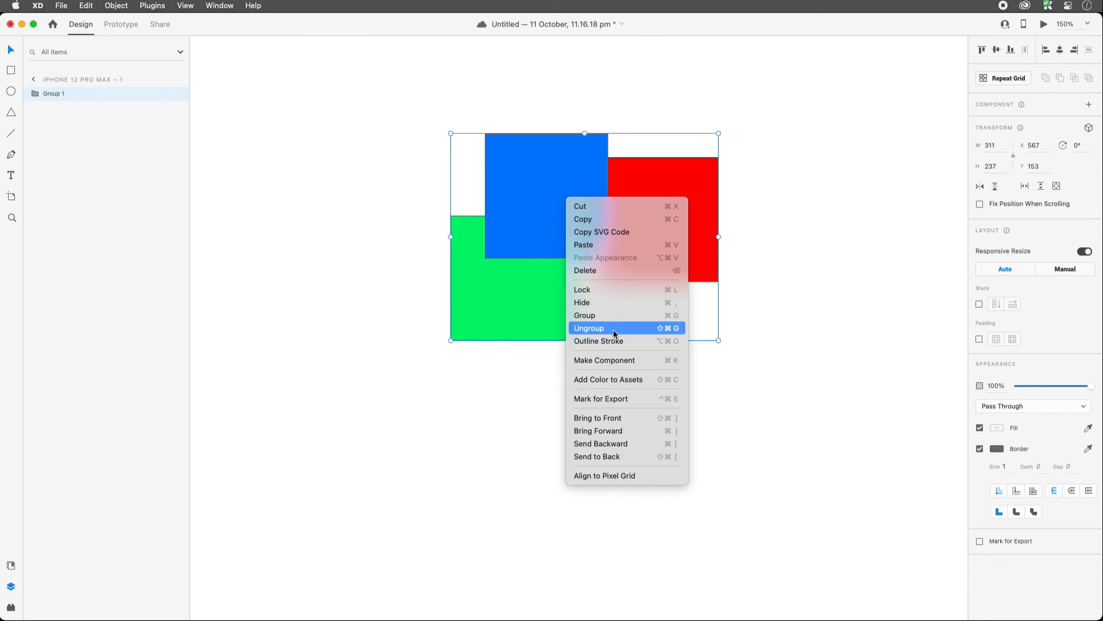
click(613, 333)
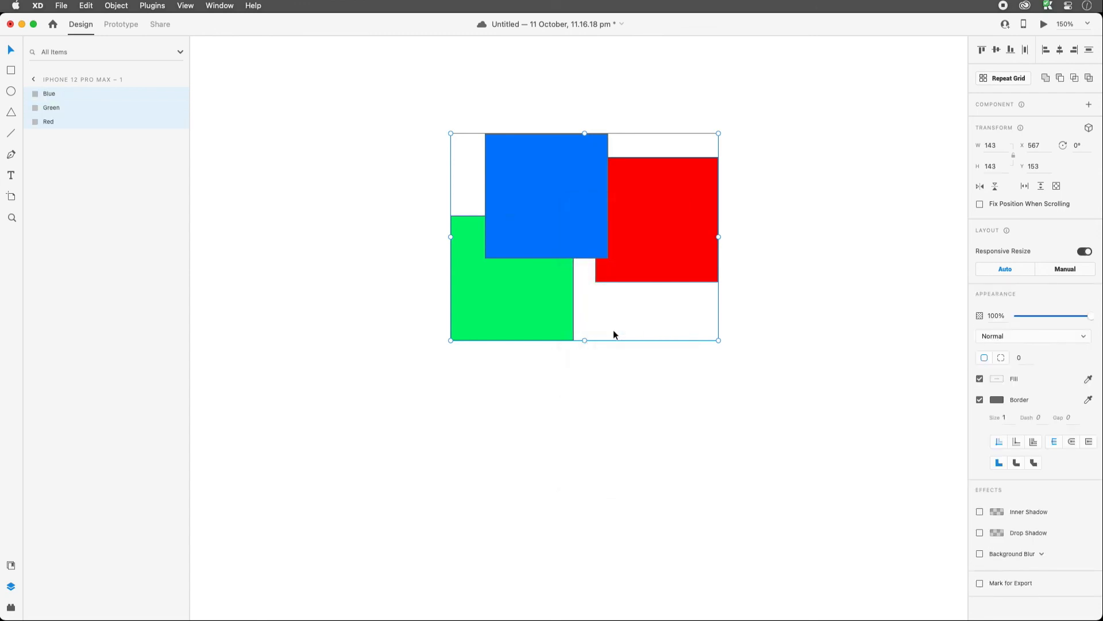
Move the green square to about X 598, Y 237 and the blue square to about X 637, Y 166, overlapping green and red.
click(674, 374)
drag(550, 224, 559, 224)
drag(511, 321, 539, 313)
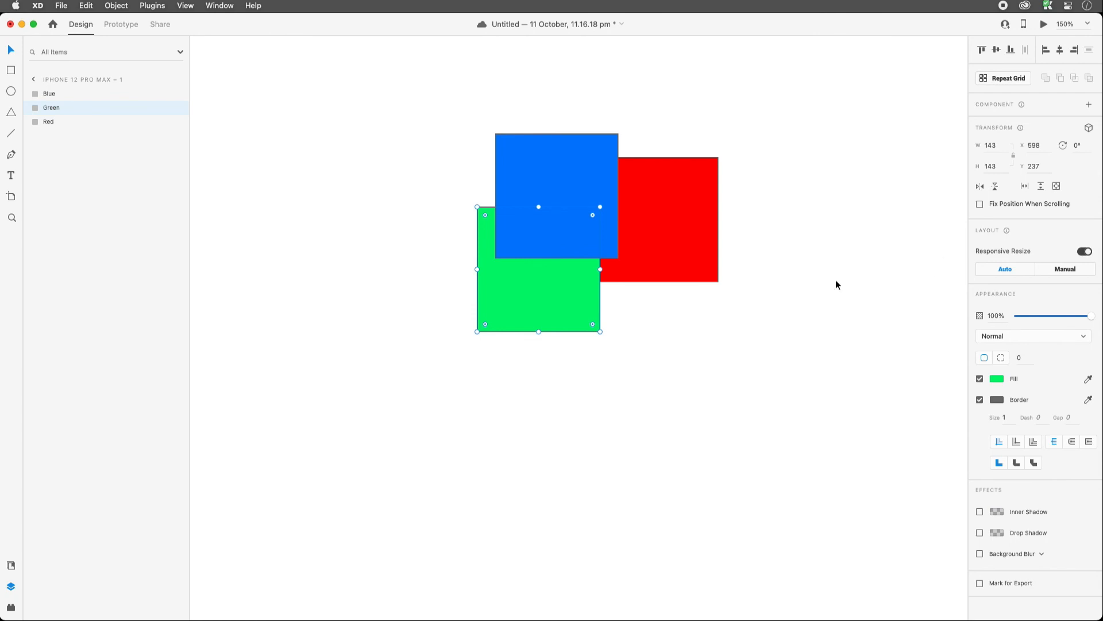
drag(587, 165, 602, 177)
Try 42% opacity on the blue square, restore it to 100%, and set its blend mode to Darken.
drag(1091, 316, 1045, 319)
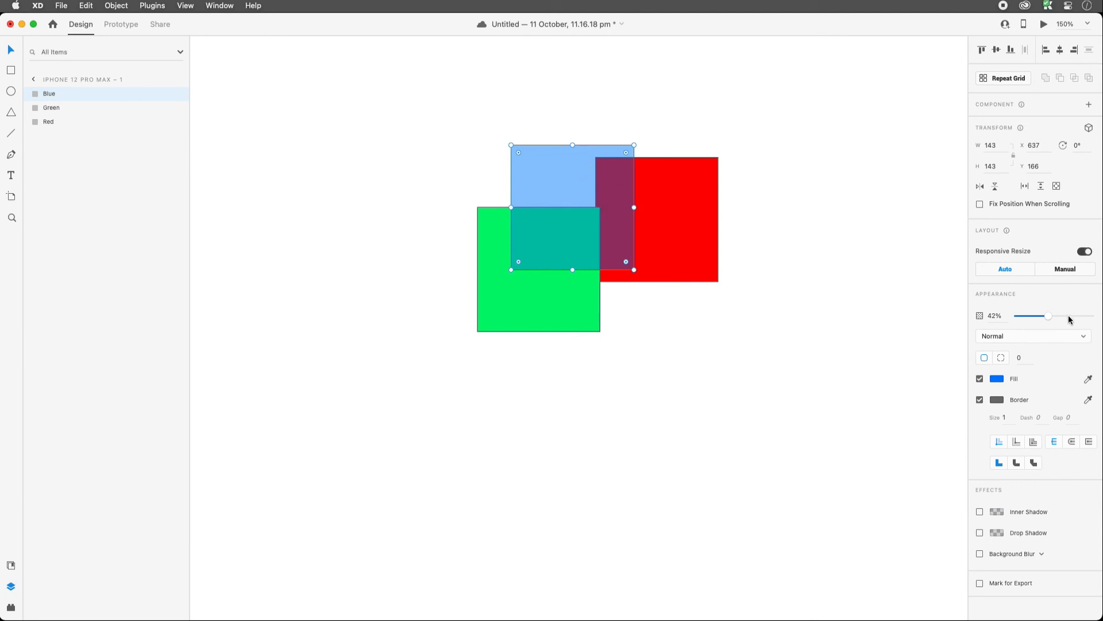
drag(1050, 317, 1093, 316)
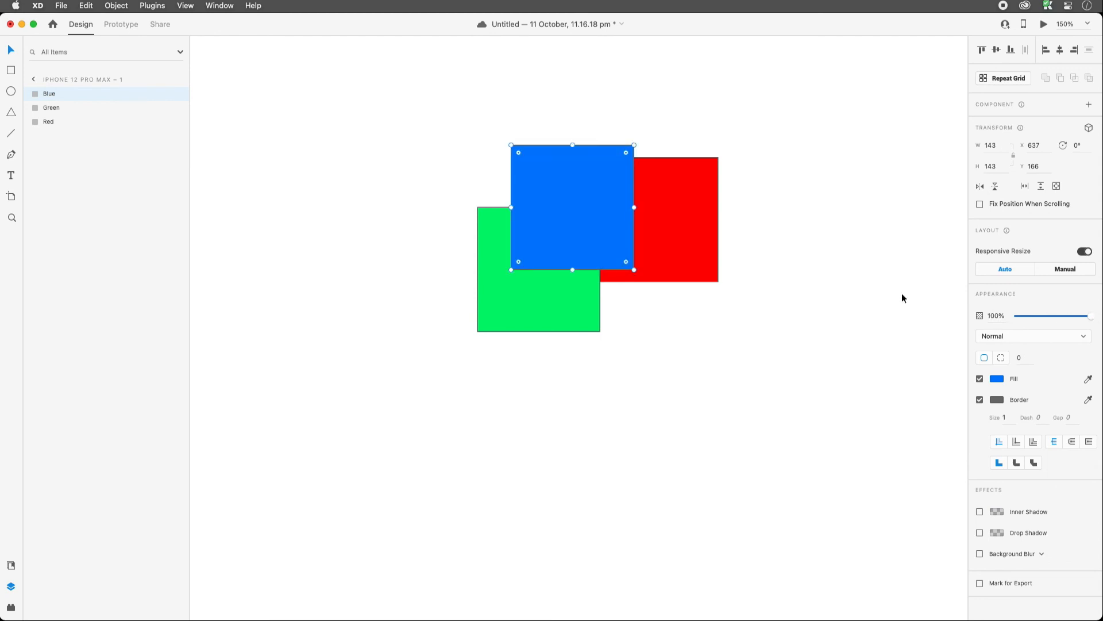
click(1006, 336)
click(1001, 357)
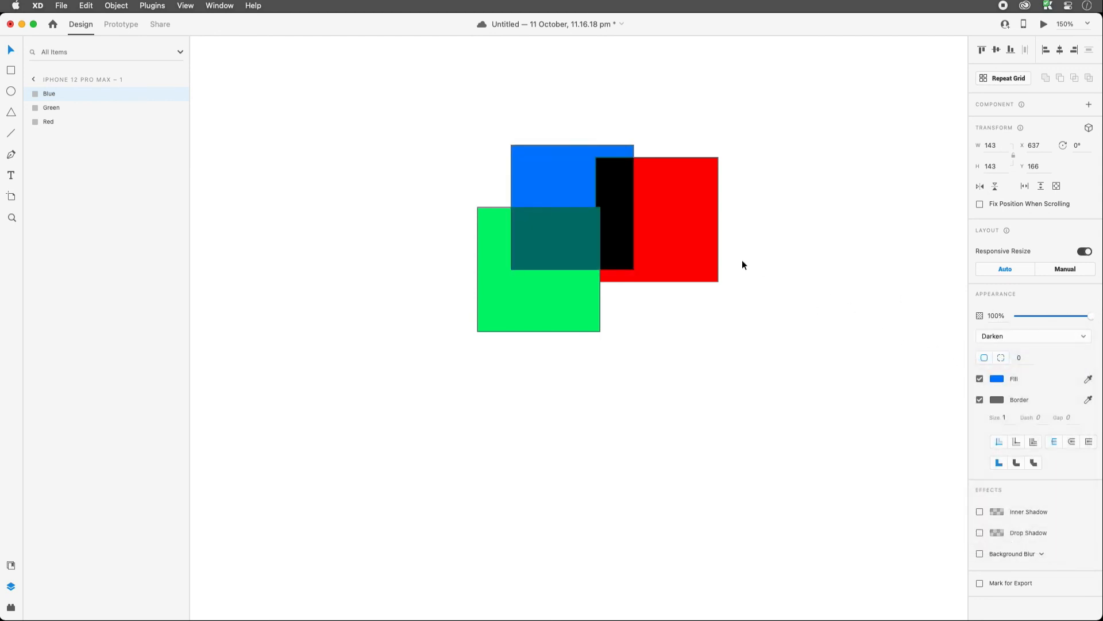
Set the blue square's blend mode to Multiply and move the square to about X 627, Y 188, overlapping green and red.
mouse_move(559, 174)
mouse_down()
mouse_move(571, 188)
mouse_move(579, 179)
mouse_move(552, 192)
mouse_up()
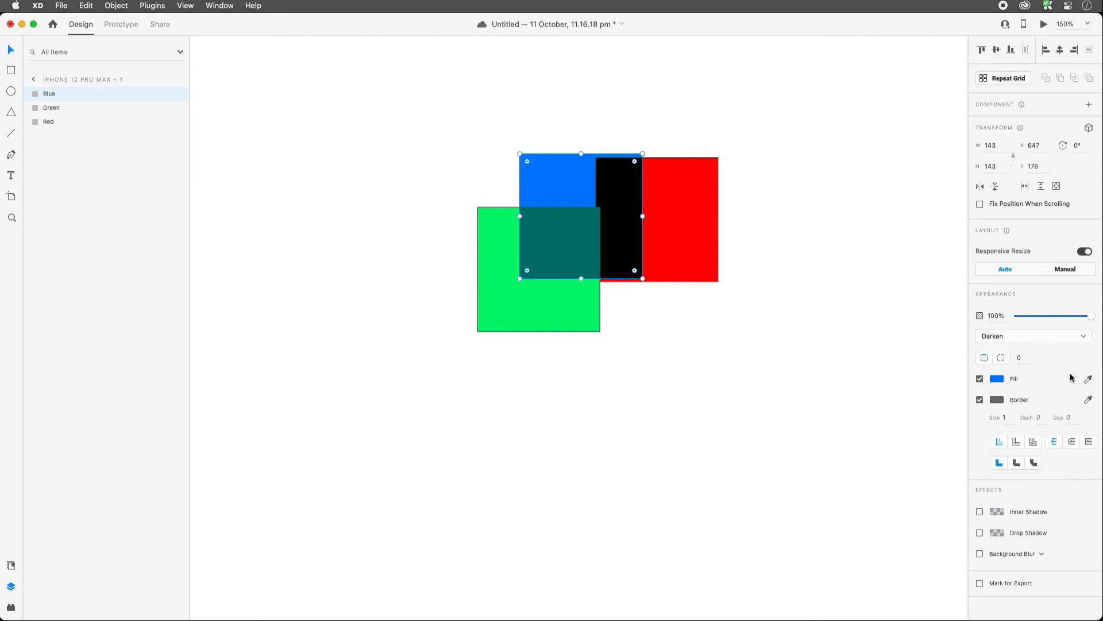
click(1005, 336)
click(1007, 350)
mouse_move(562, 193)
mouse_down()
mouse_move(515, 230)
mouse_move(485, 212)
mouse_move(562, 206)
mouse_up()
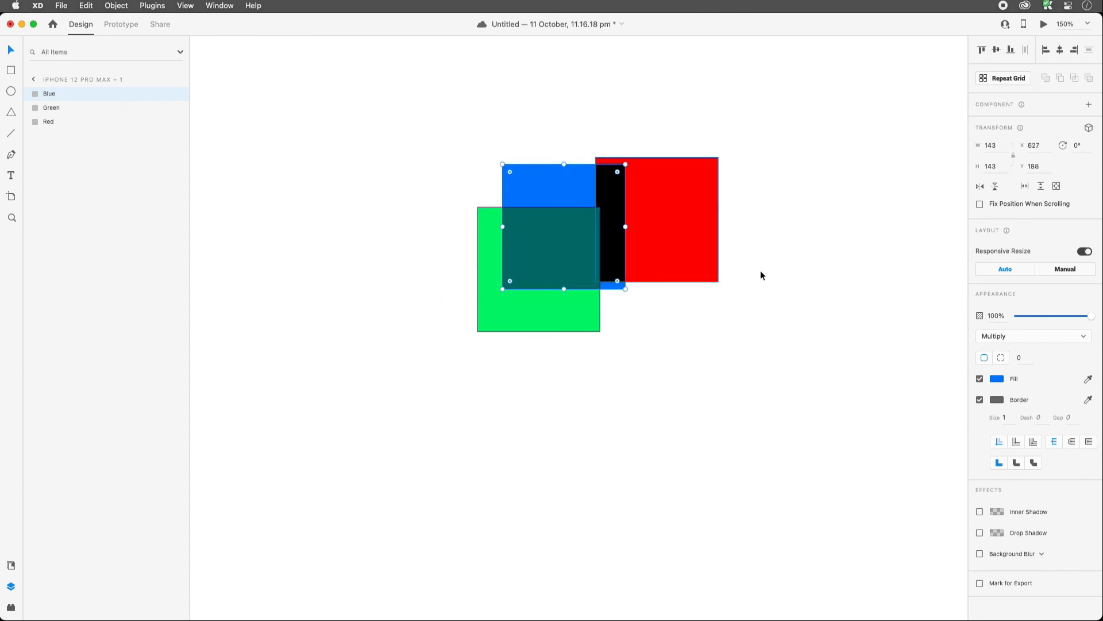
Try the Color Burn and Color Dodge blend modes on the blue square.
click(999, 383)
click(1023, 336)
click(1023, 336)
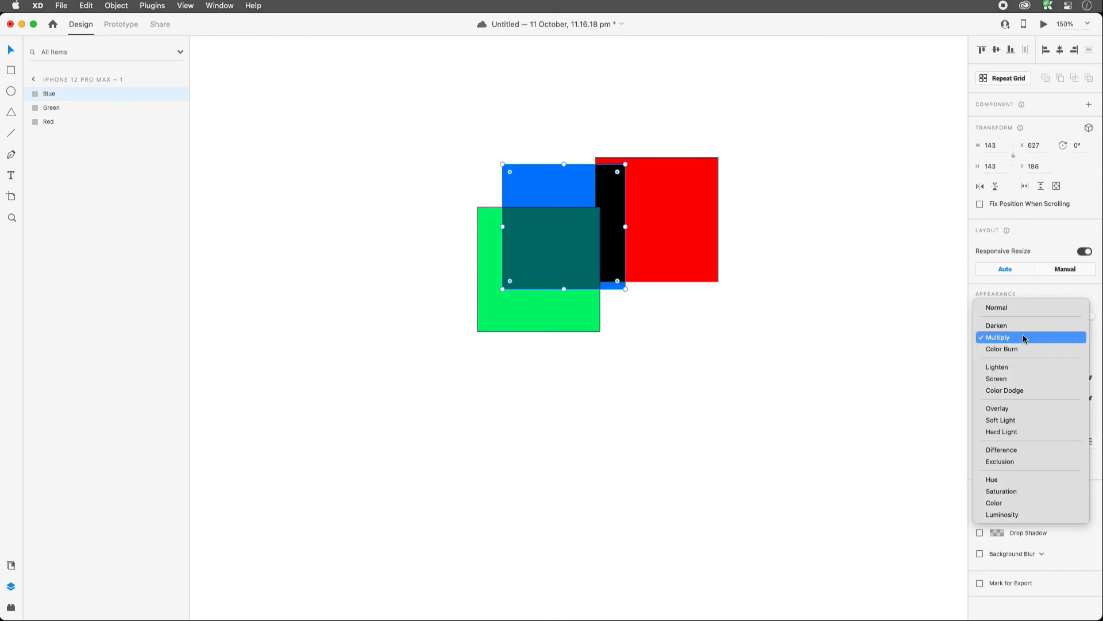
click(1018, 349)
click(1022, 333)
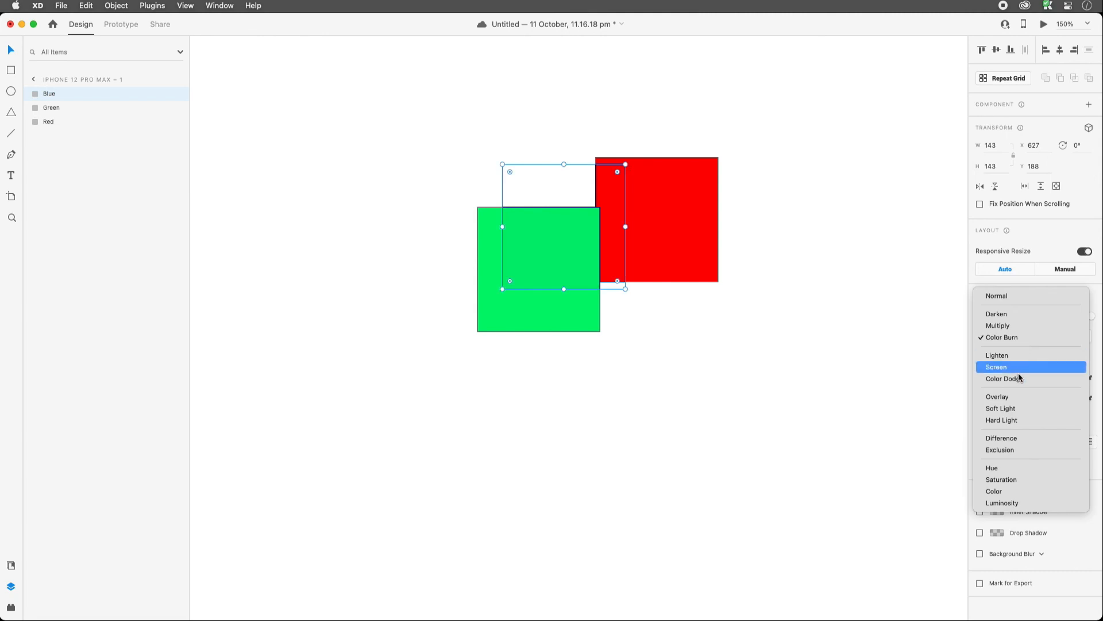
click(1023, 380)
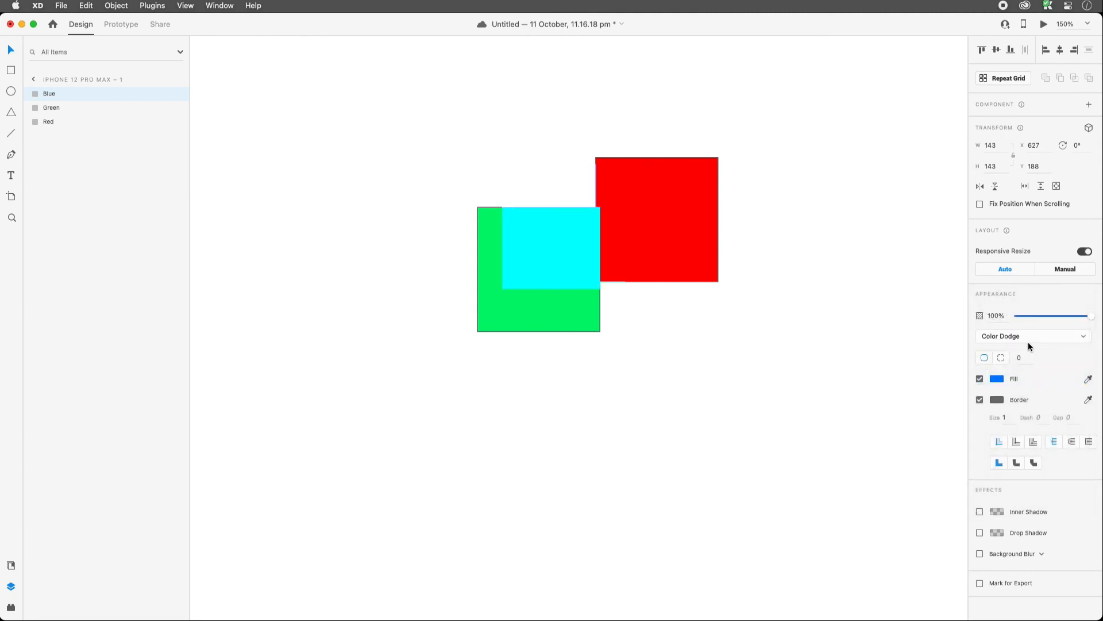
Try the Overlay, Hard Light and Difference blend modes on the blue square.
click(1026, 337)
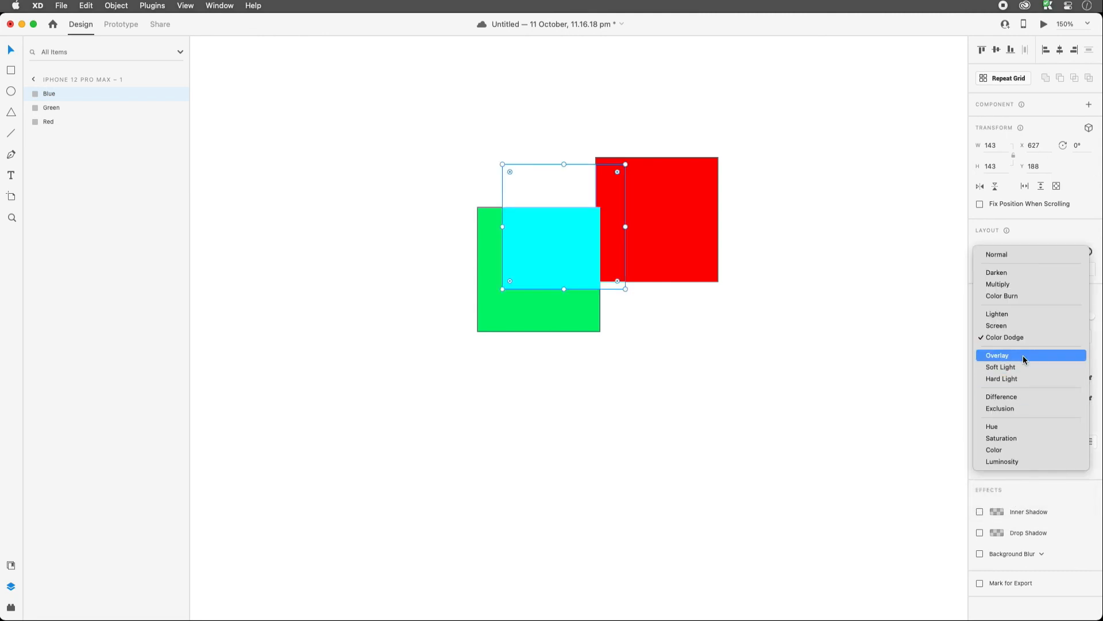
click(1023, 356)
click(1030, 338)
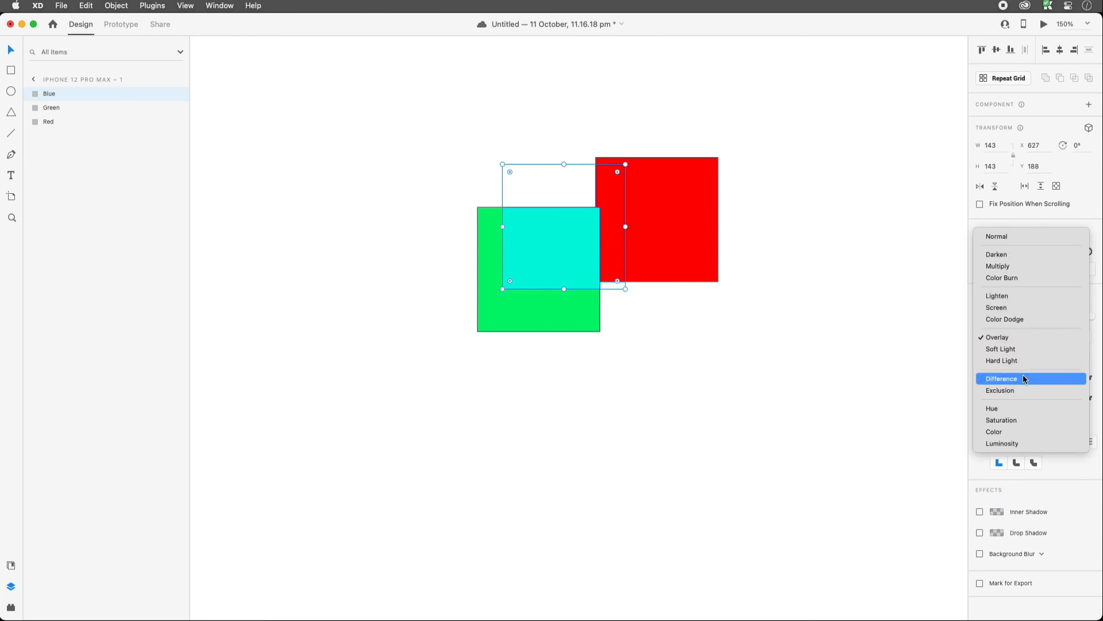
click(1024, 360)
click(1032, 336)
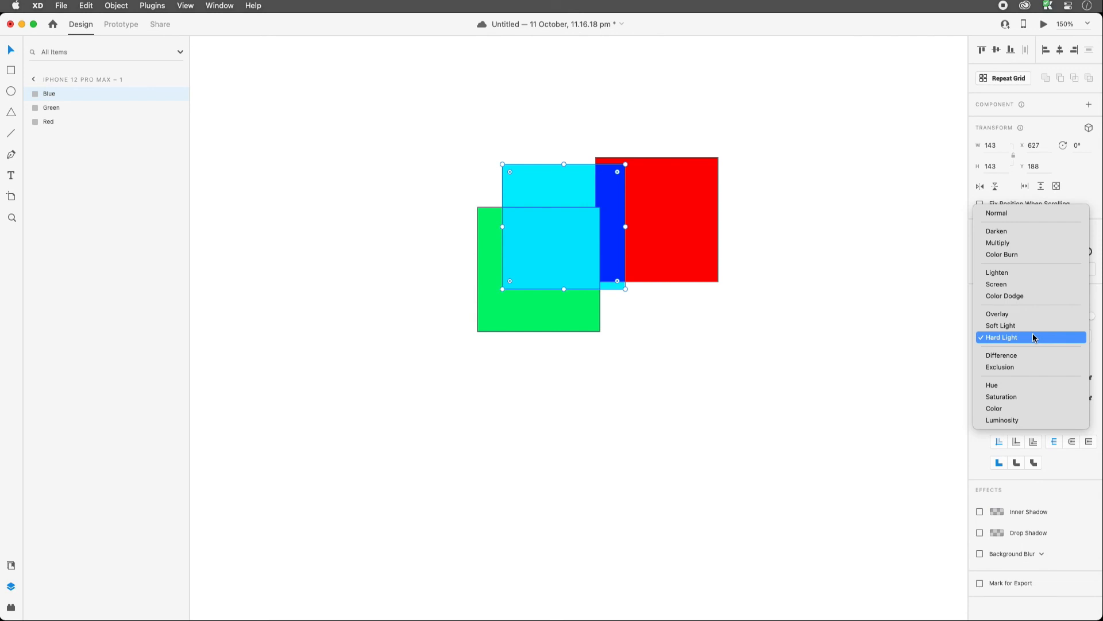
click(1018, 356)
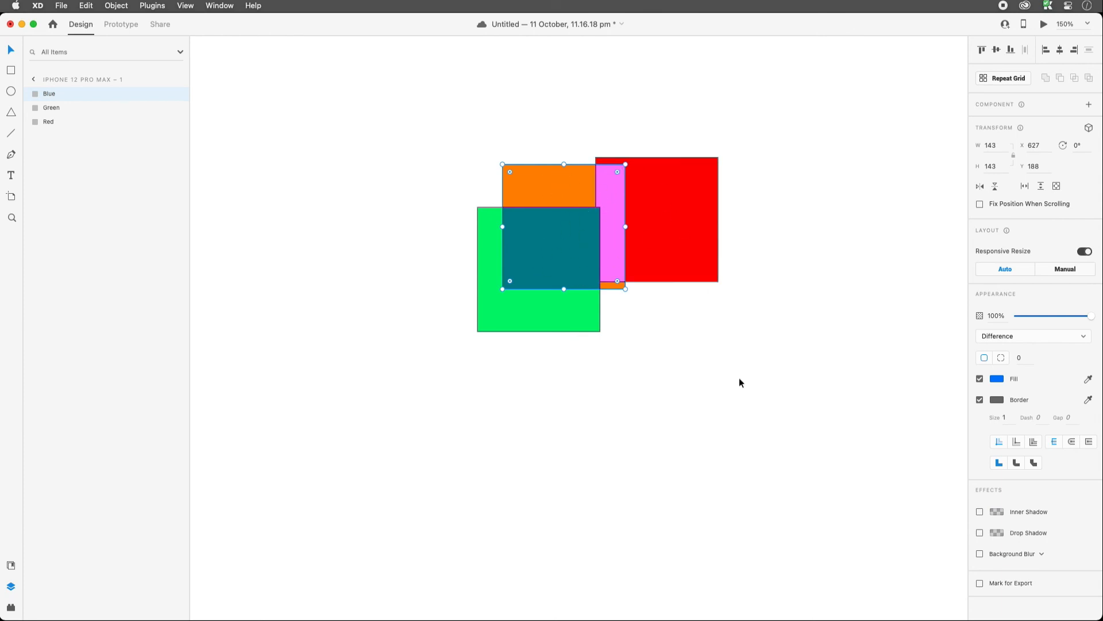
Restore the blue square's blend mode to Normal and select the red square.
click(1018, 334)
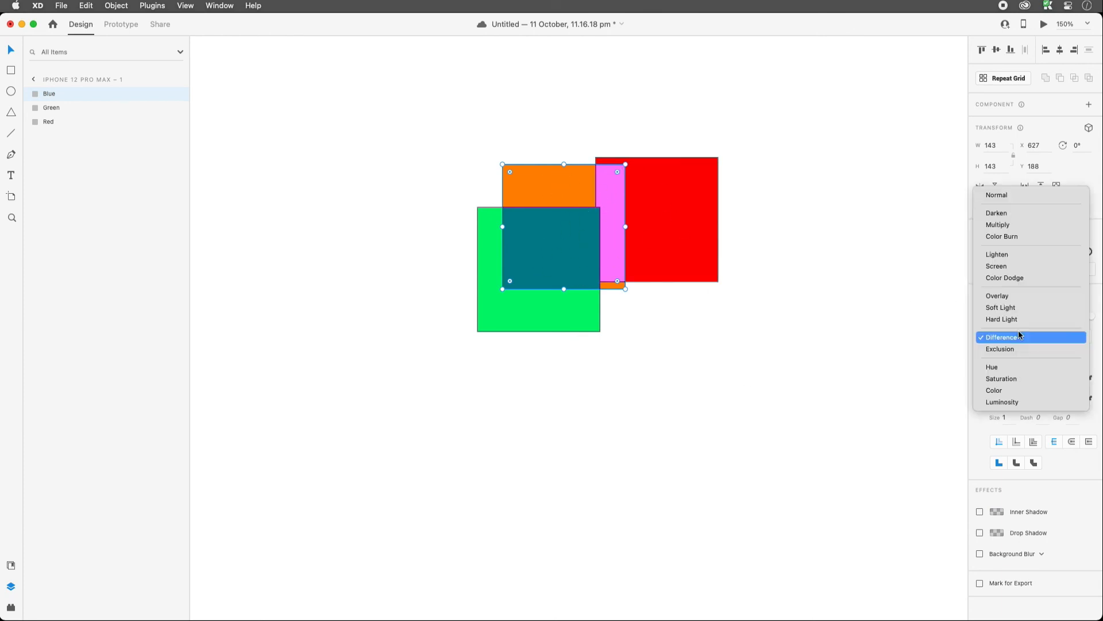
click(1019, 198)
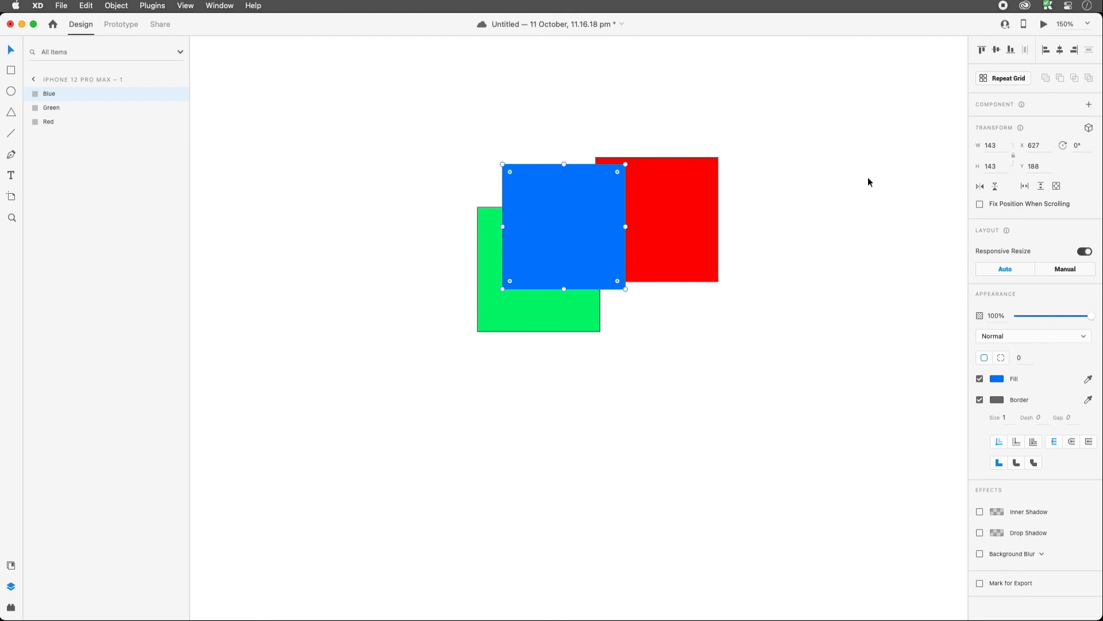
click(849, 184)
click(693, 213)
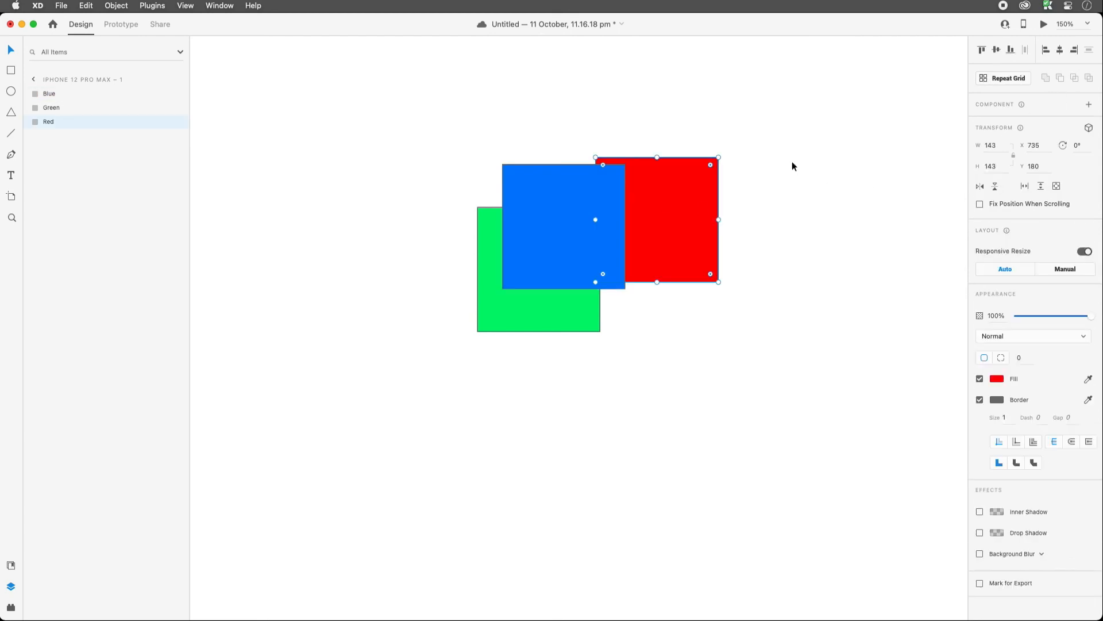